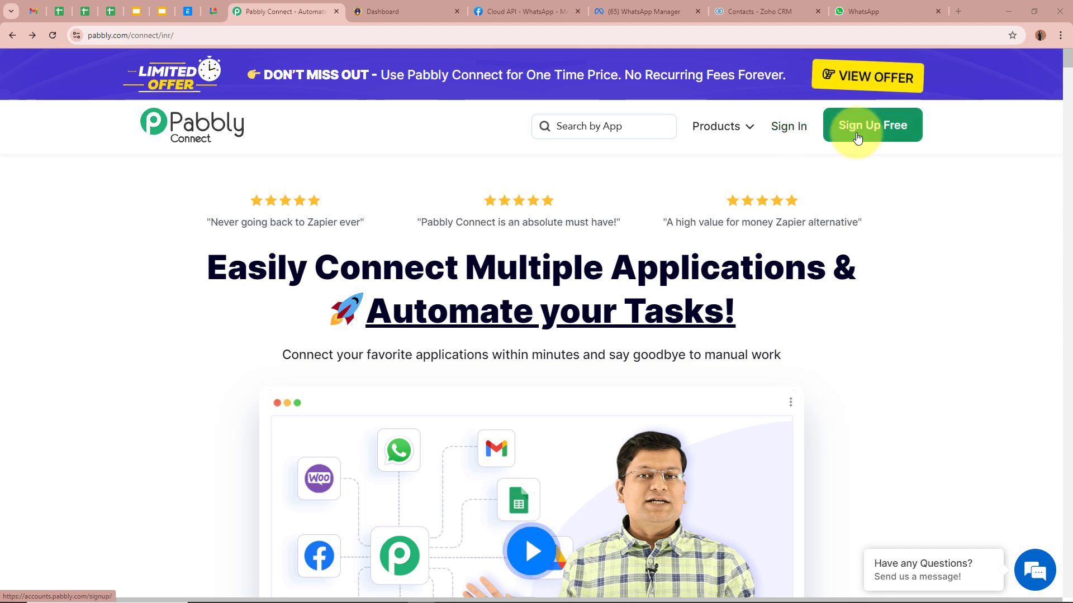
Sign in and launch Pabbly Connect from the All Pabbly Apps page with Access Now.
click(794, 136)
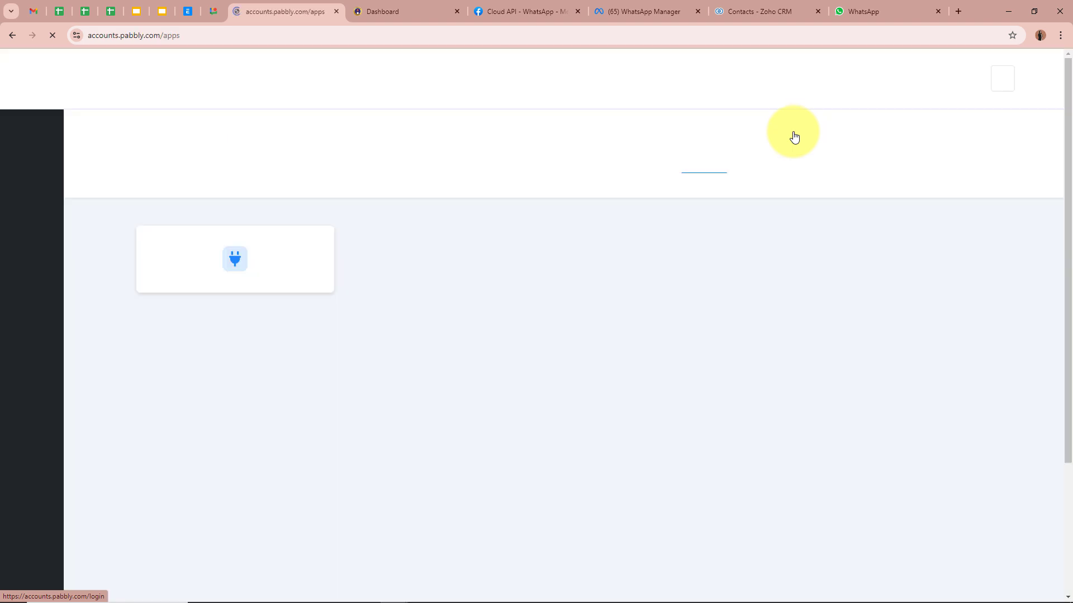
drag(138, 146, 290, 152)
click(290, 152)
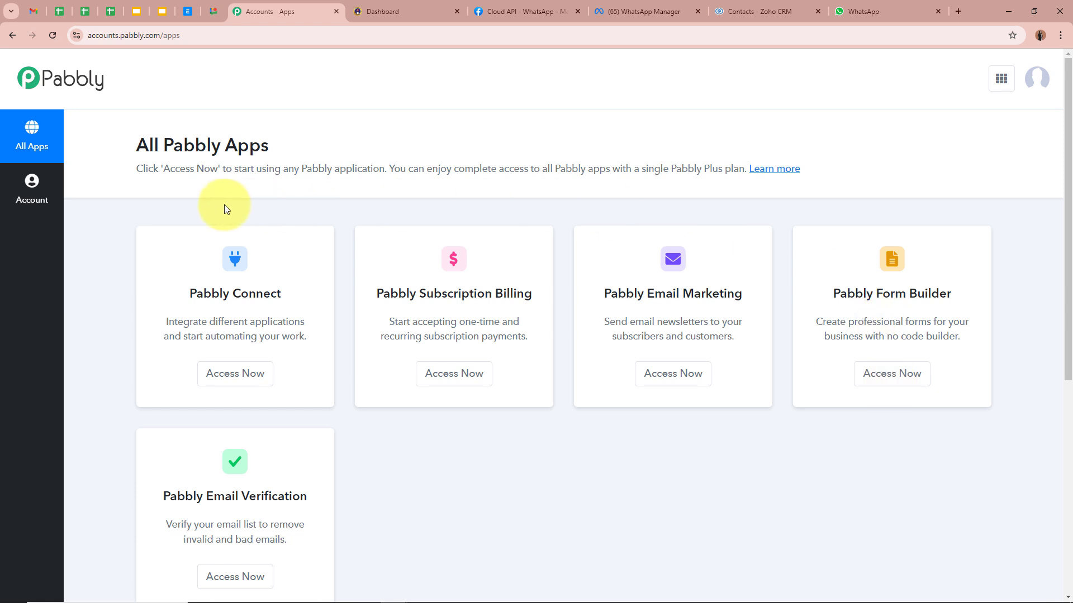
drag(192, 289, 286, 292)
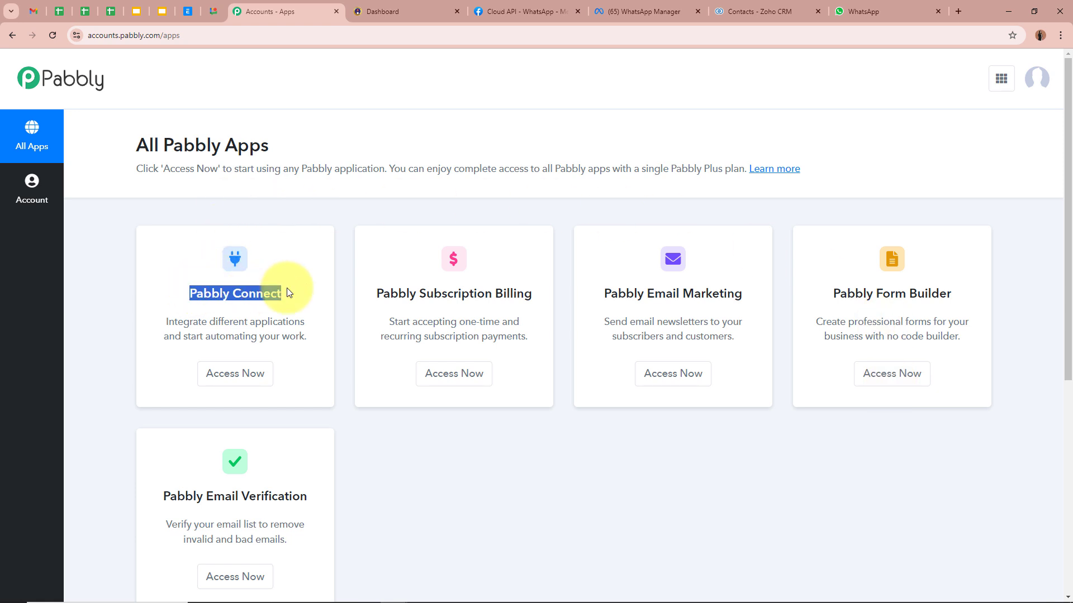
click(287, 293)
click(243, 372)
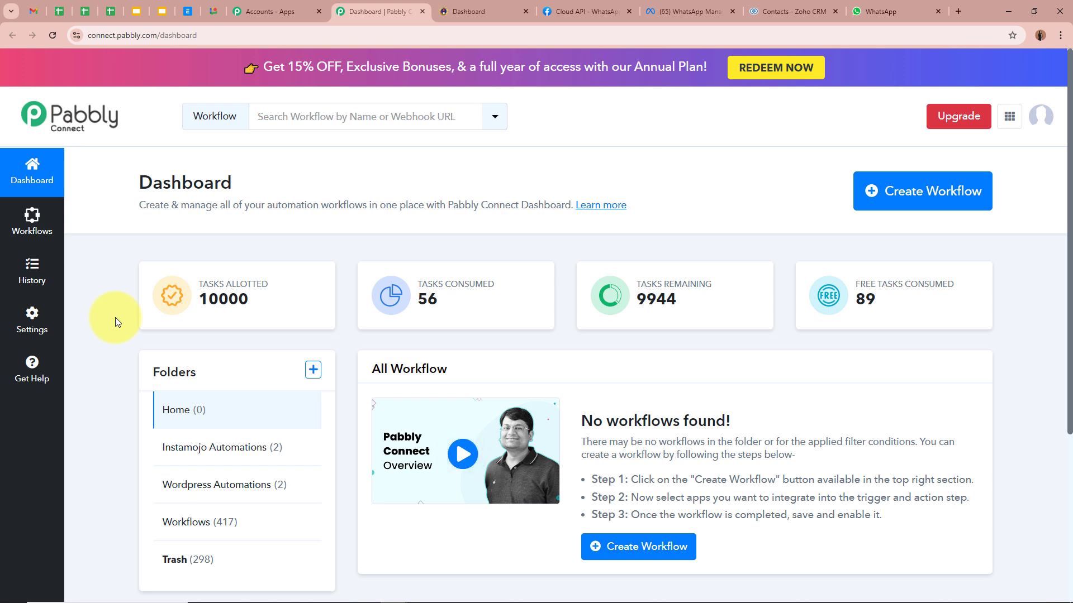
Start a new workflow named 'Send Instamojo Payment Confirmation Message on WhatsApp & Create Zoho CRM Contact'.
click(912, 198)
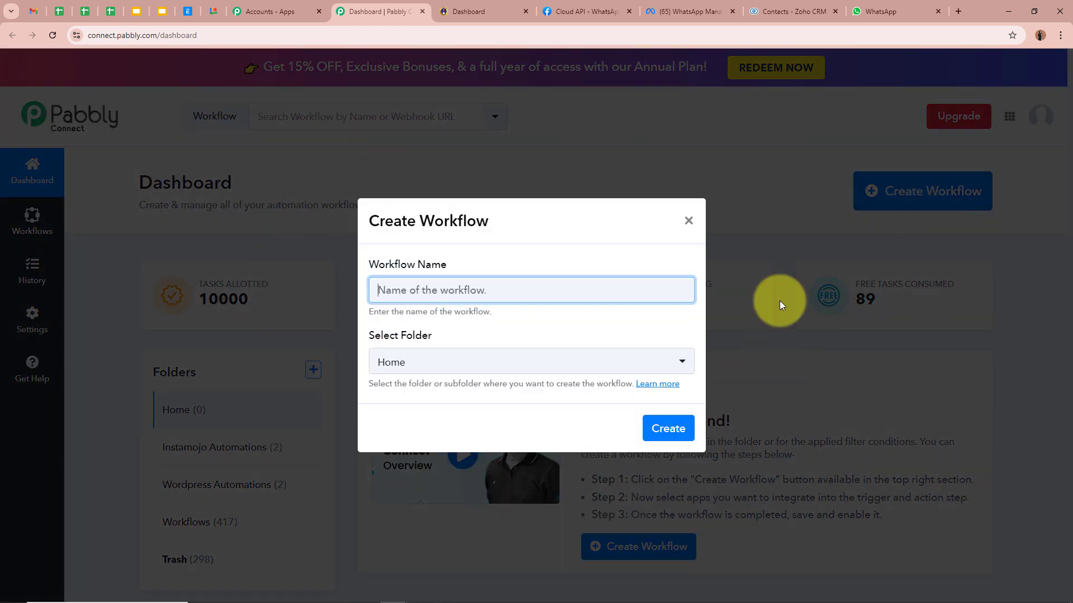
drag(370, 260, 491, 267)
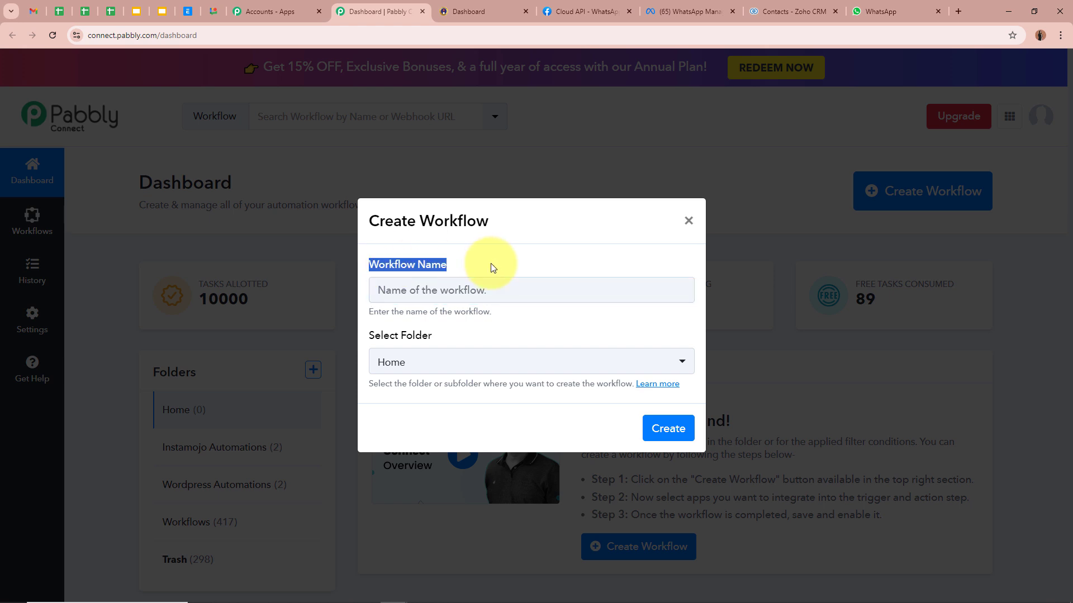
drag(369, 335, 472, 338)
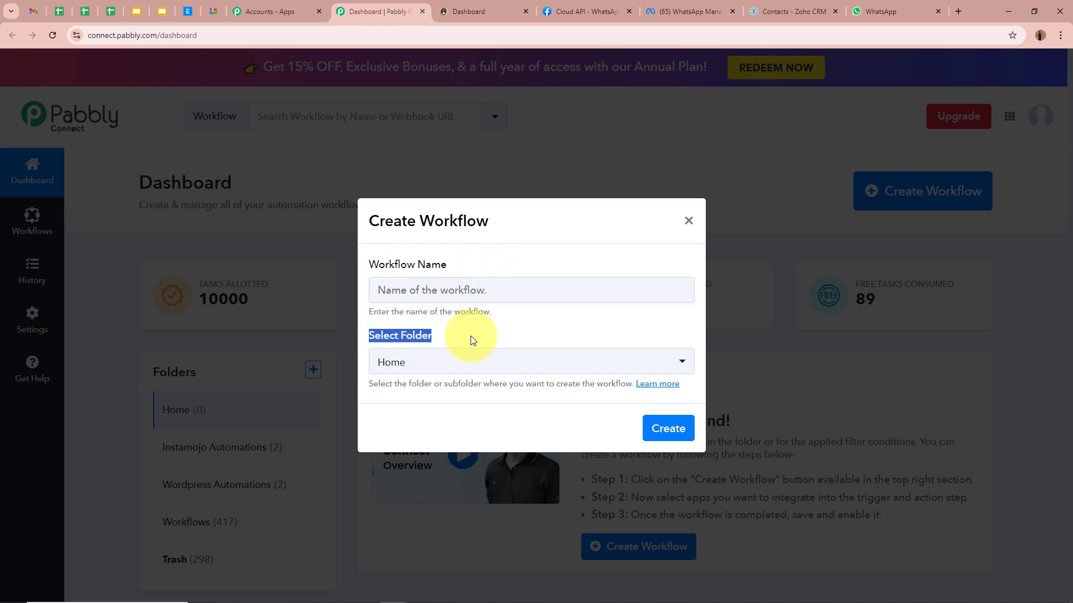
click(471, 292)
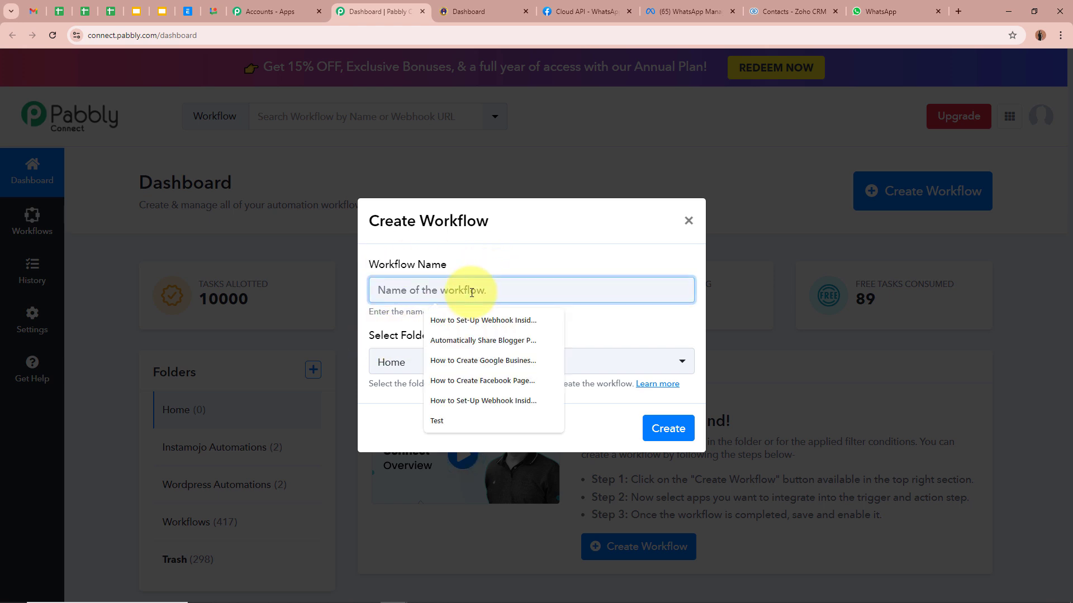
key(ctrl+v)
click(497, 321)
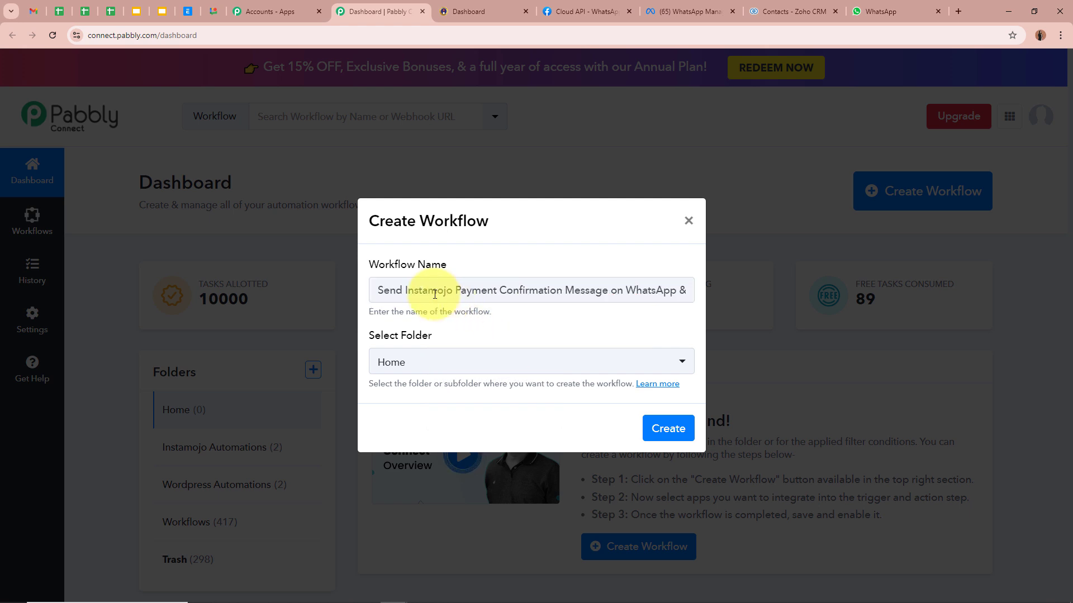
drag(437, 292, 732, 299)
click(653, 316)
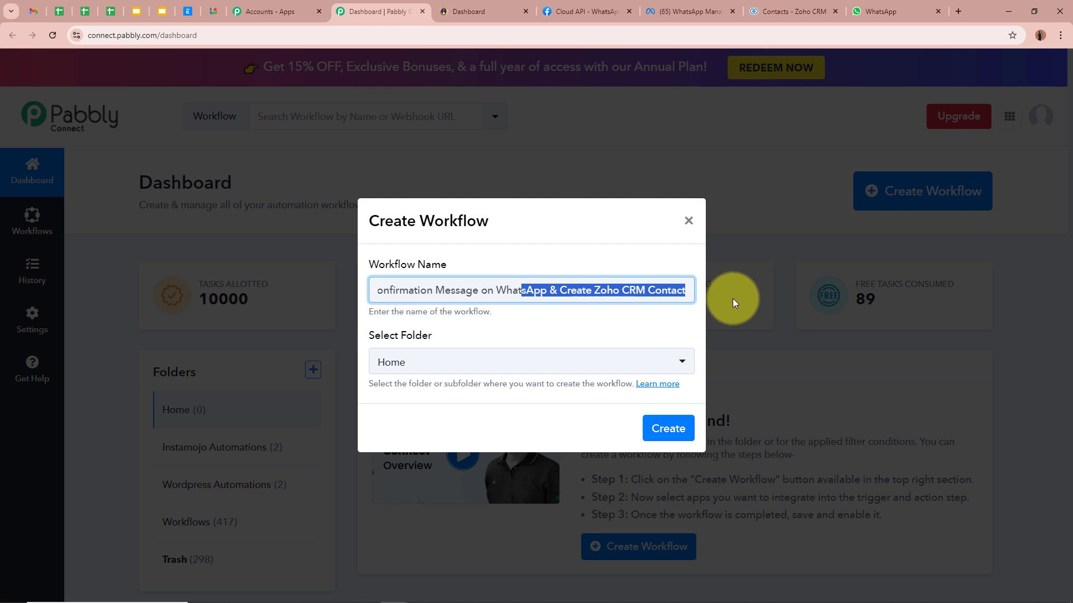
click(732, 298)
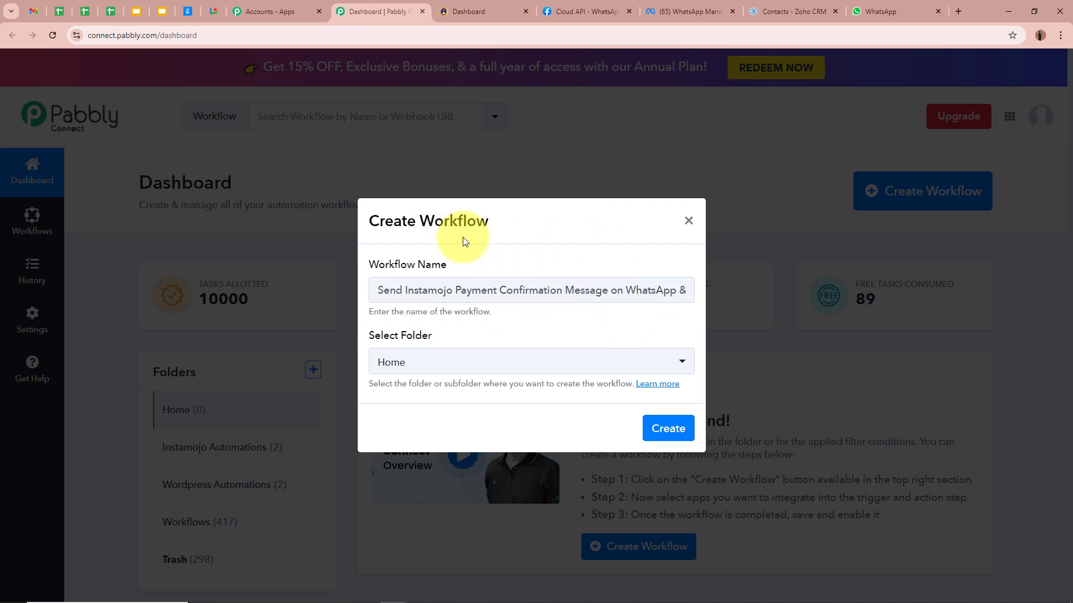
File the workflow in the Instamojo Automations folder and create it.
drag(369, 336, 453, 336)
click(453, 336)
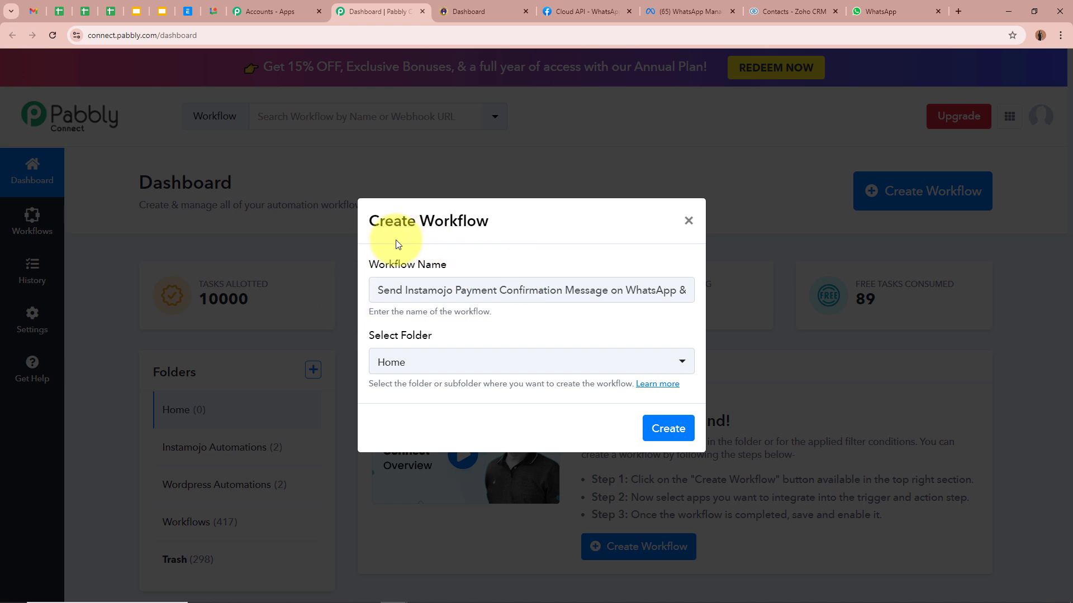
click(433, 359)
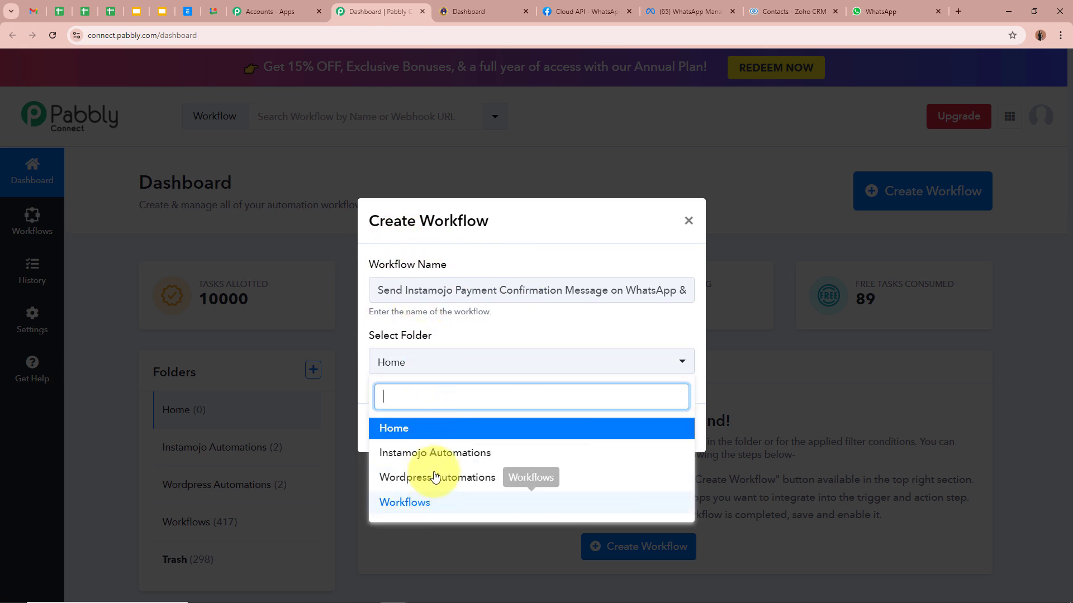
click(431, 445)
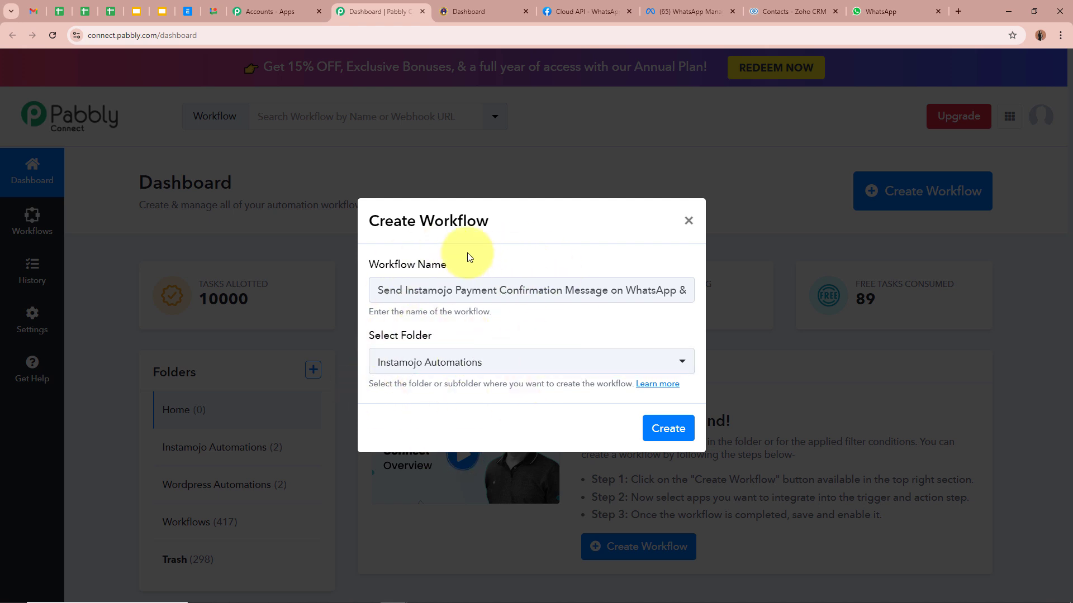
drag(412, 290, 618, 316)
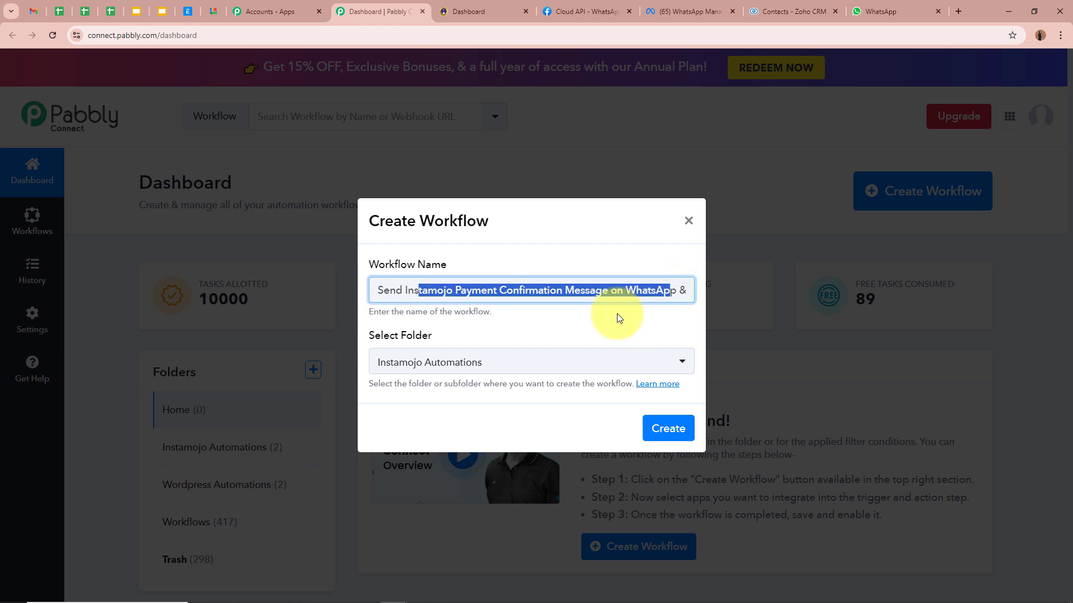
drag(374, 335, 543, 336)
click(665, 426)
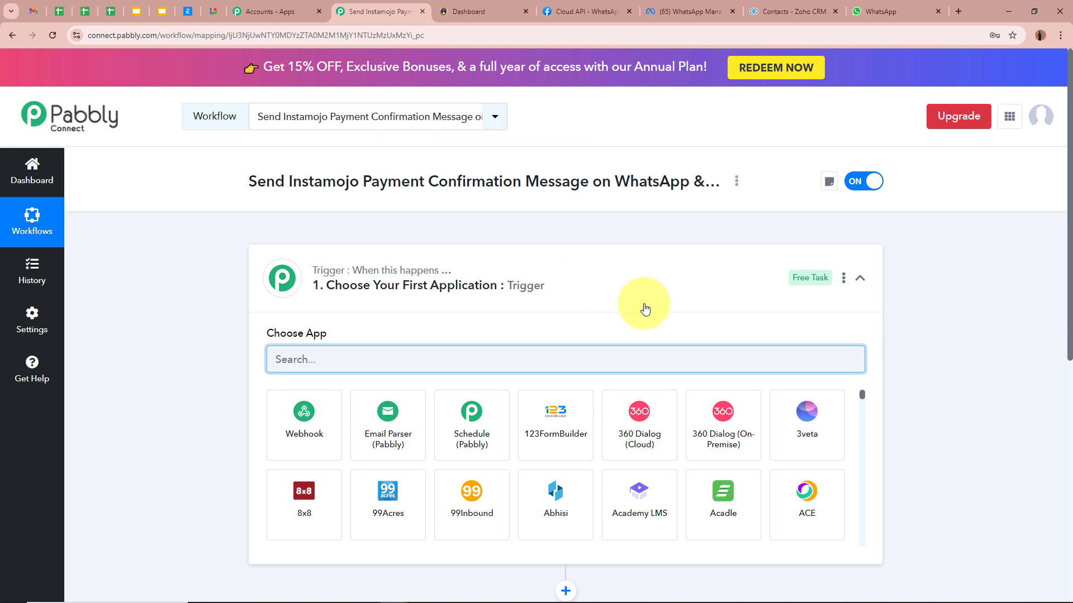
Search 'Instamojo' in the trigger step and pick Instamojo V1 as the app.
click(637, 285)
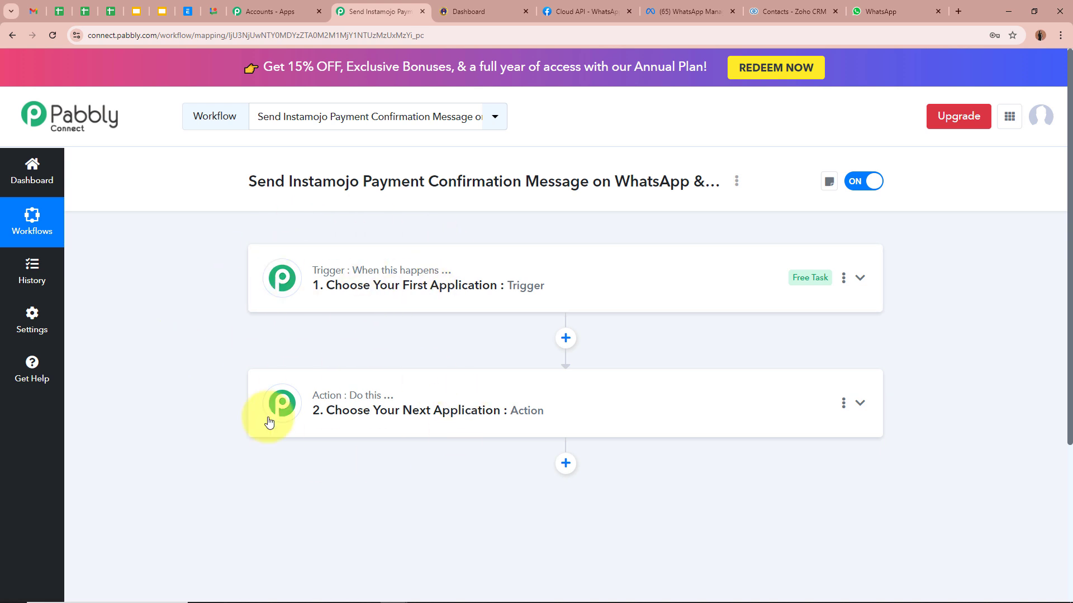
click(660, 276)
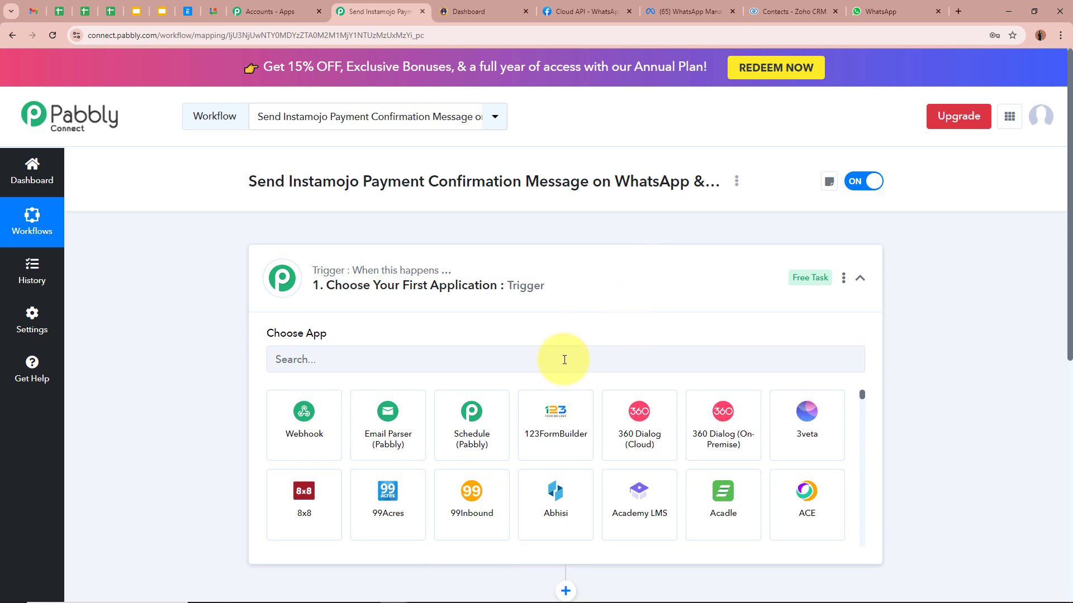
click(564, 359)
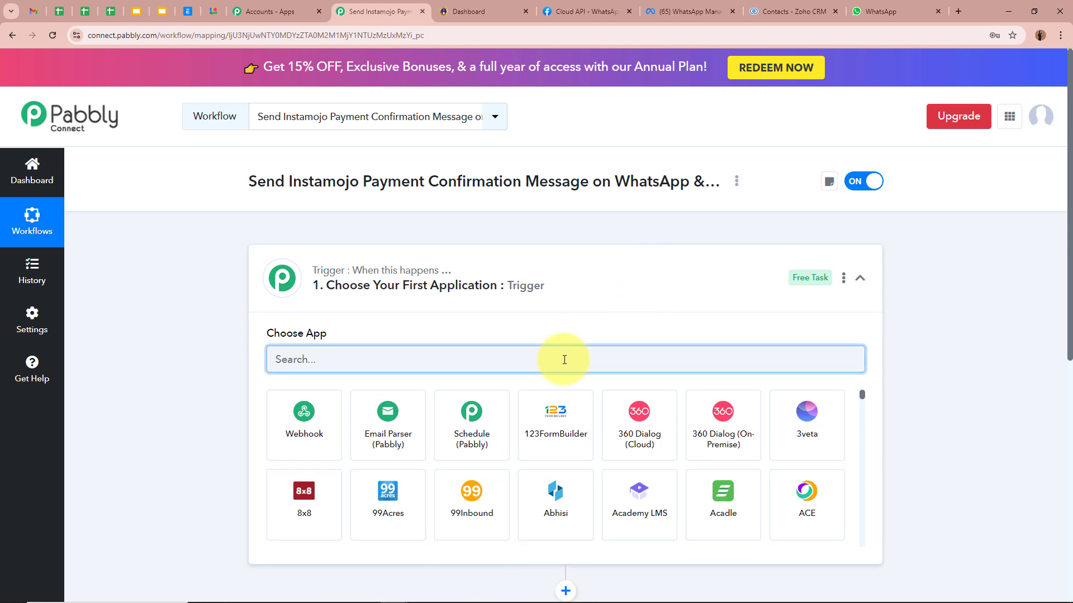
text(Insta)
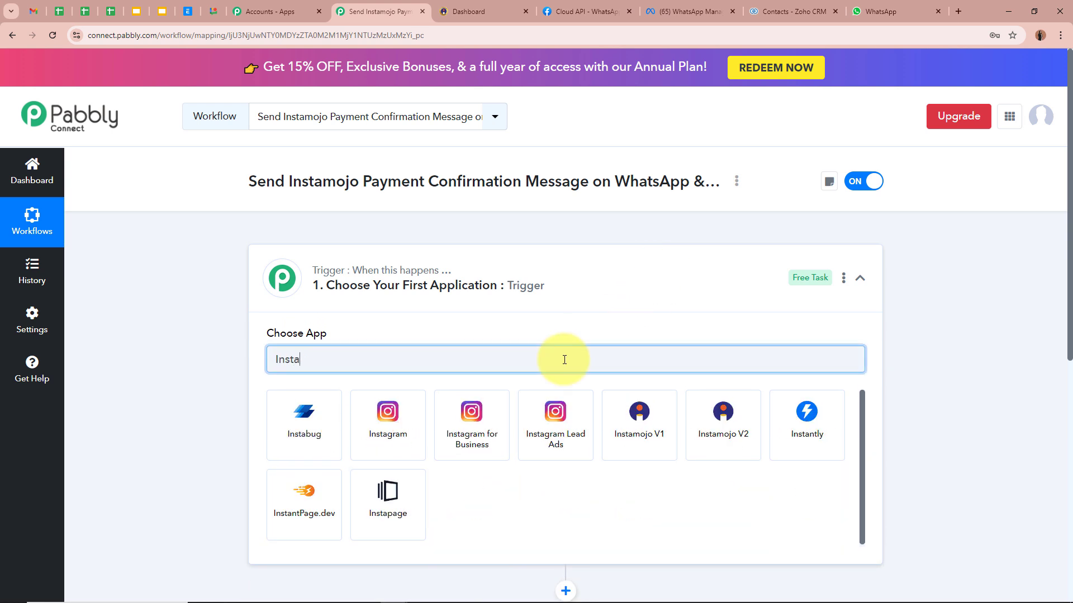
text(mojo)
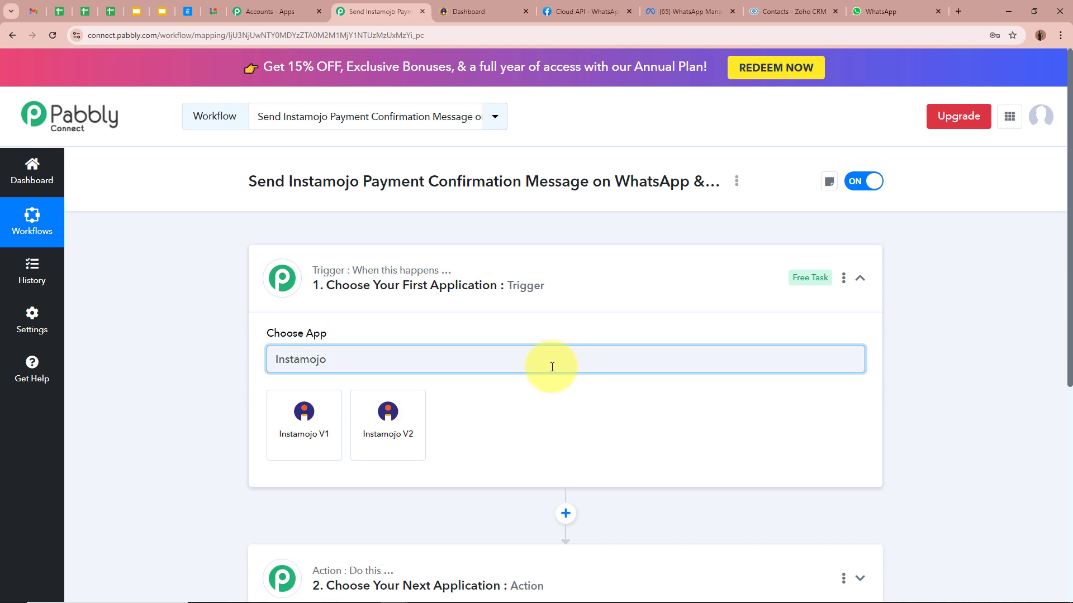
click(312, 459)
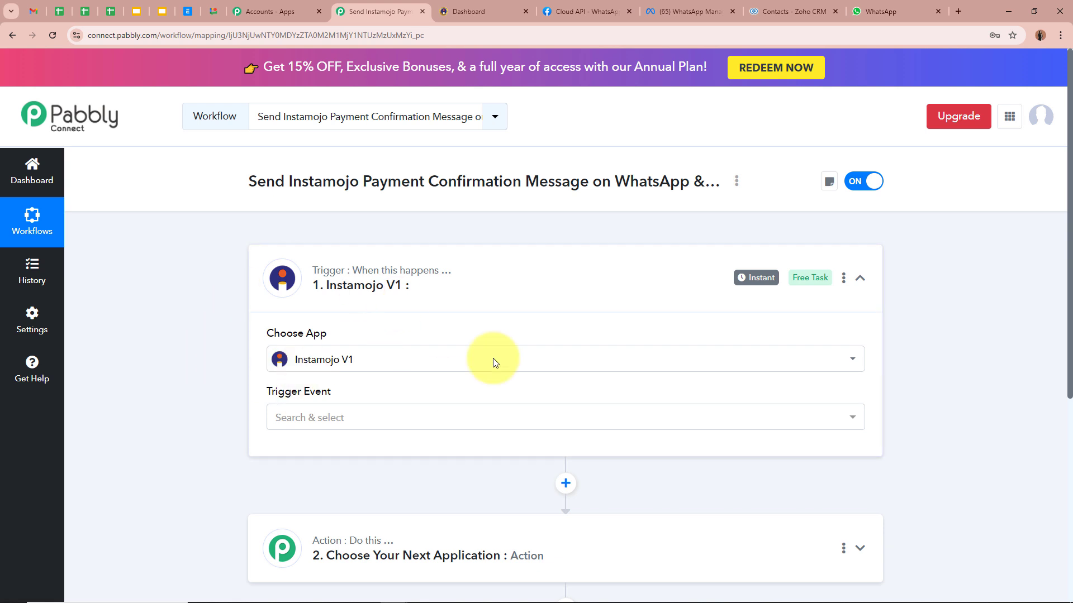
Set the Instamojo trigger event to New Sale.
mouse_move(320, 338)
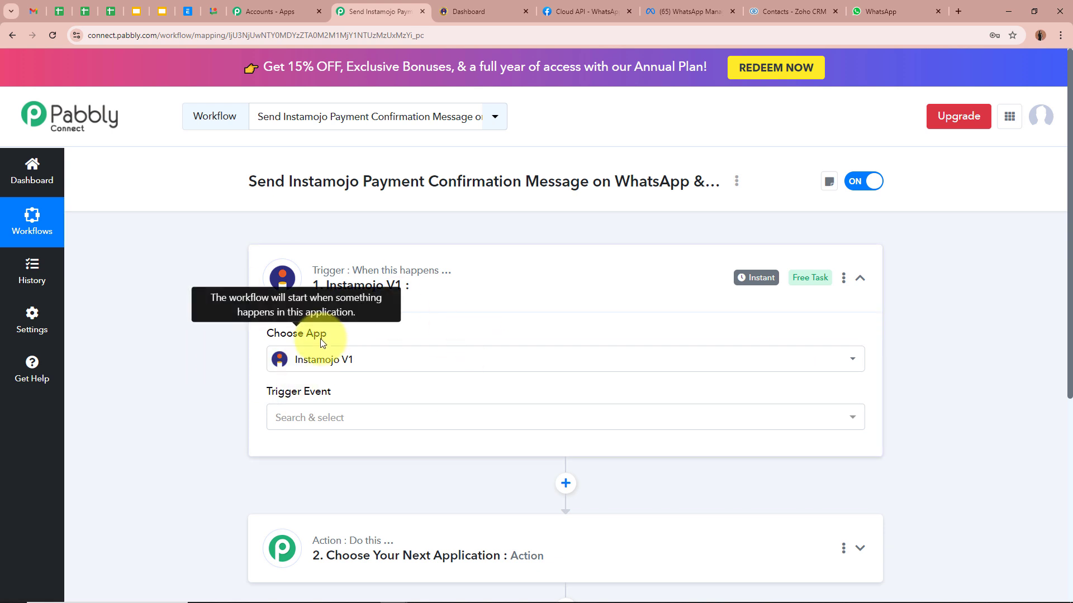
click(290, 417)
click(303, 493)
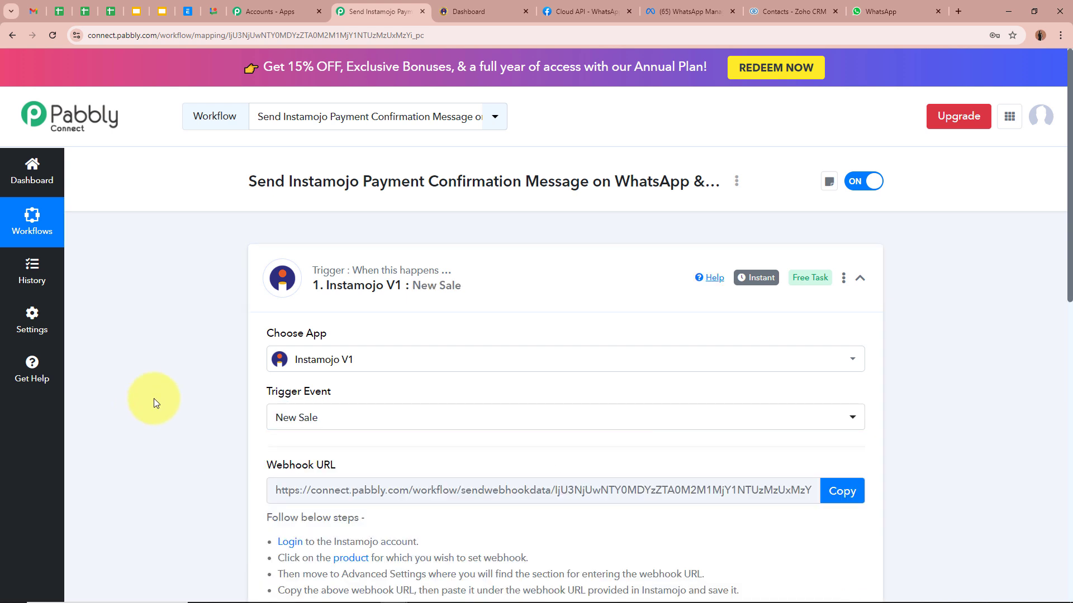
scroll(153, 398, down, 4)
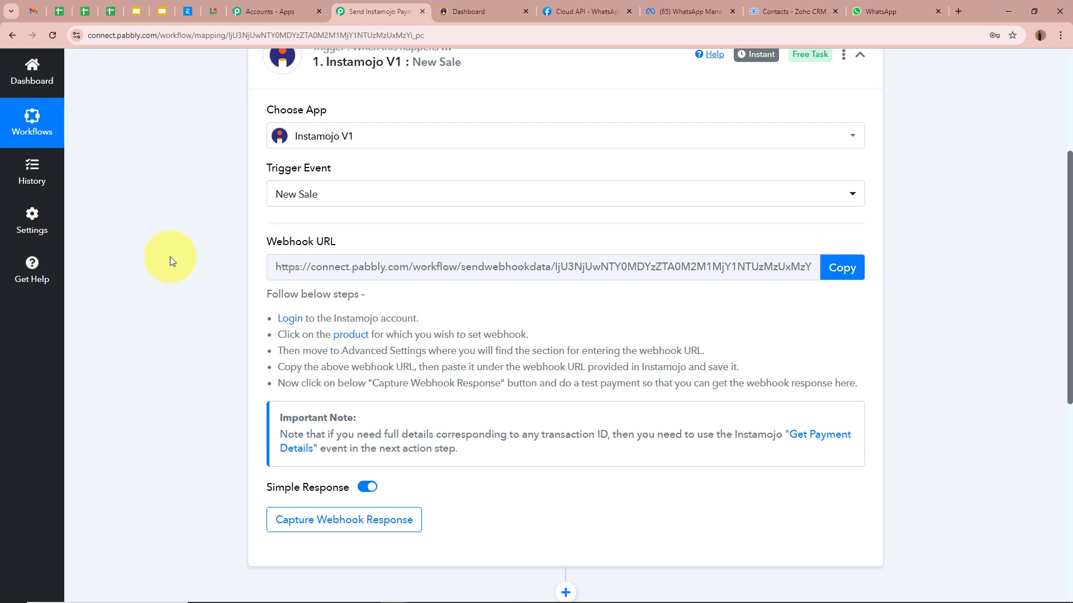
Copy the generated webhook URL and go to Instamojo's Smart Pages list.
click(842, 269)
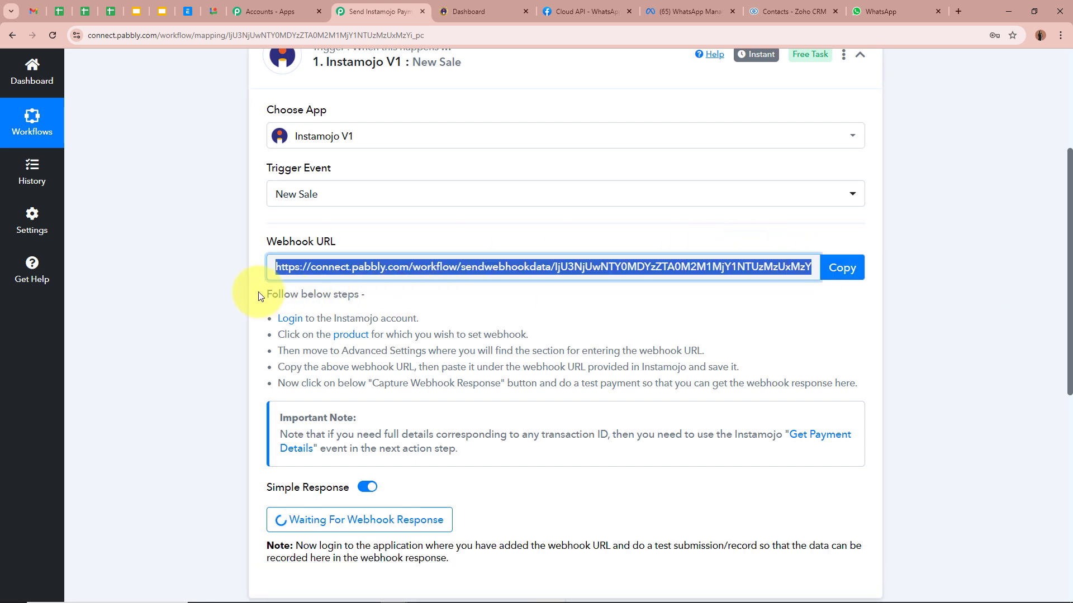
drag(265, 293, 898, 383)
click(940, 384)
scroll(940, 384, up, 4)
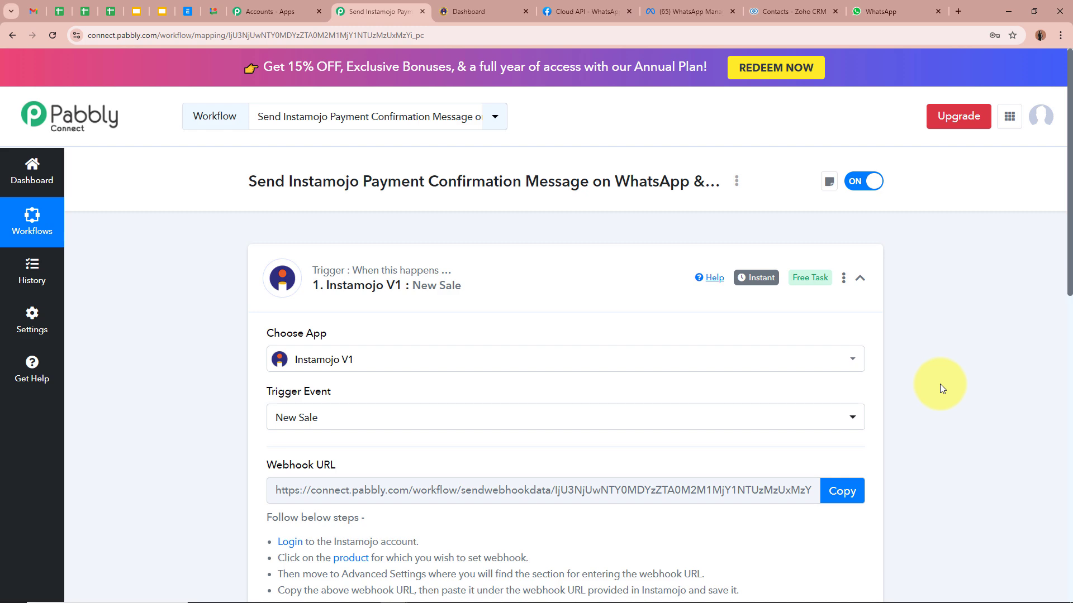
click(461, 10)
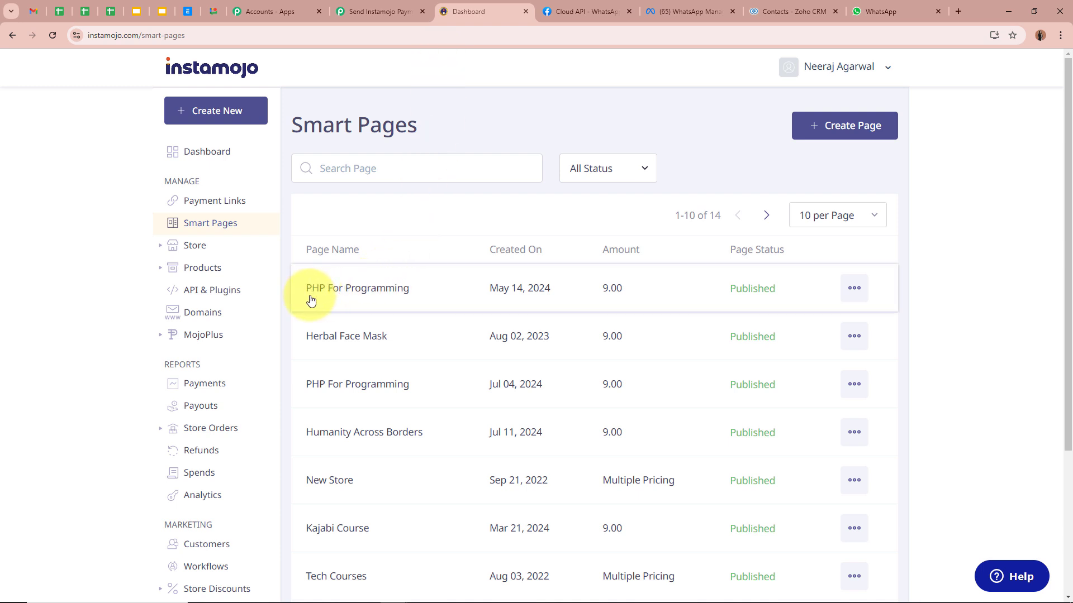
Open the PHP For Programming smart page and choose Edit Page from its options menu.
click(393, 300)
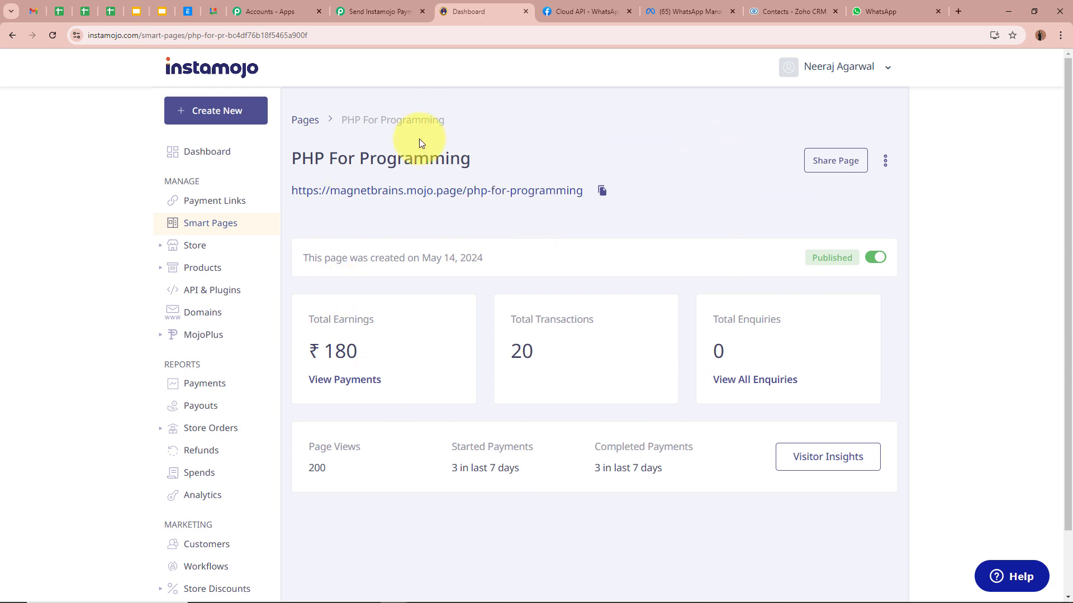
drag(302, 158, 510, 161)
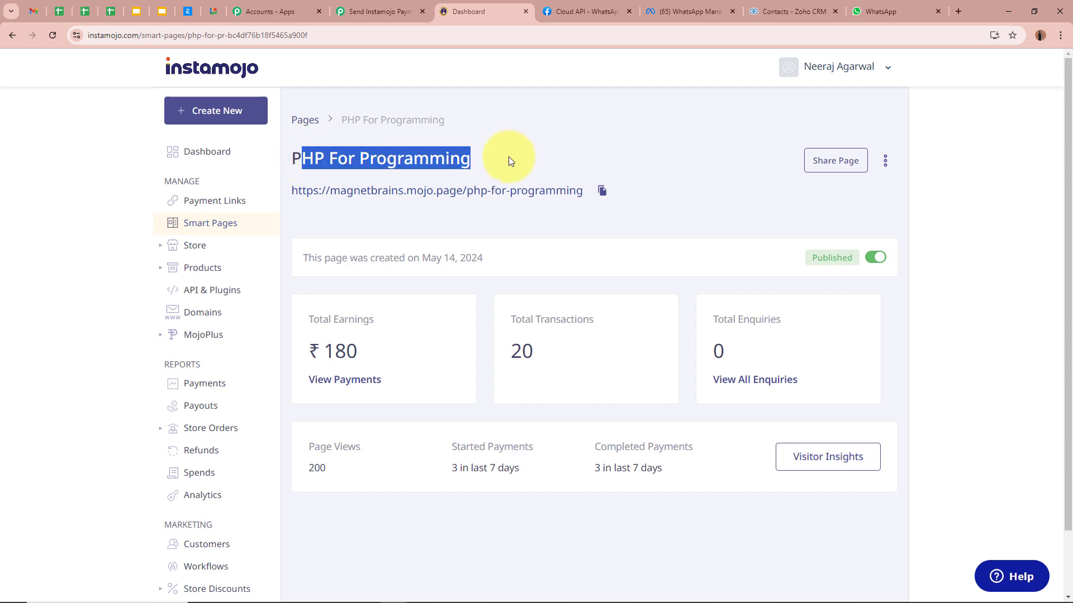
click(556, 519)
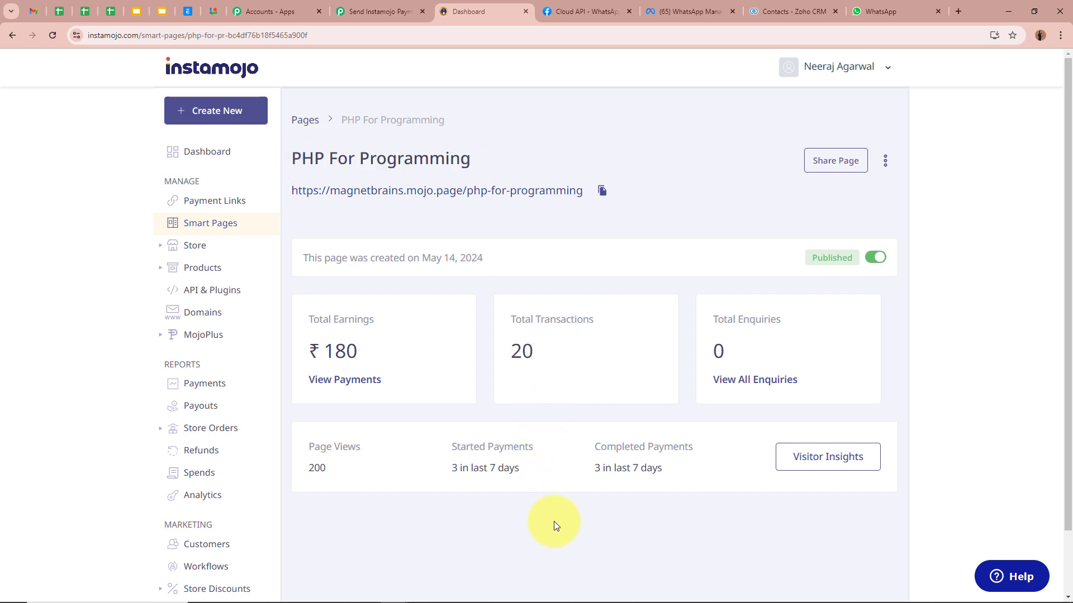
click(349, 18)
click(513, 5)
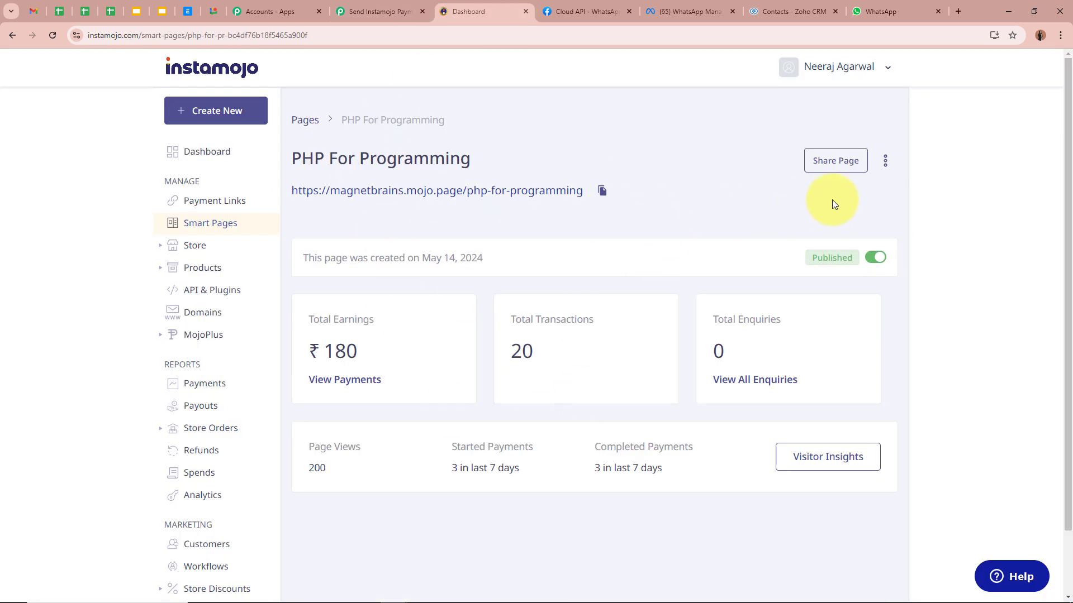
click(886, 163)
click(870, 192)
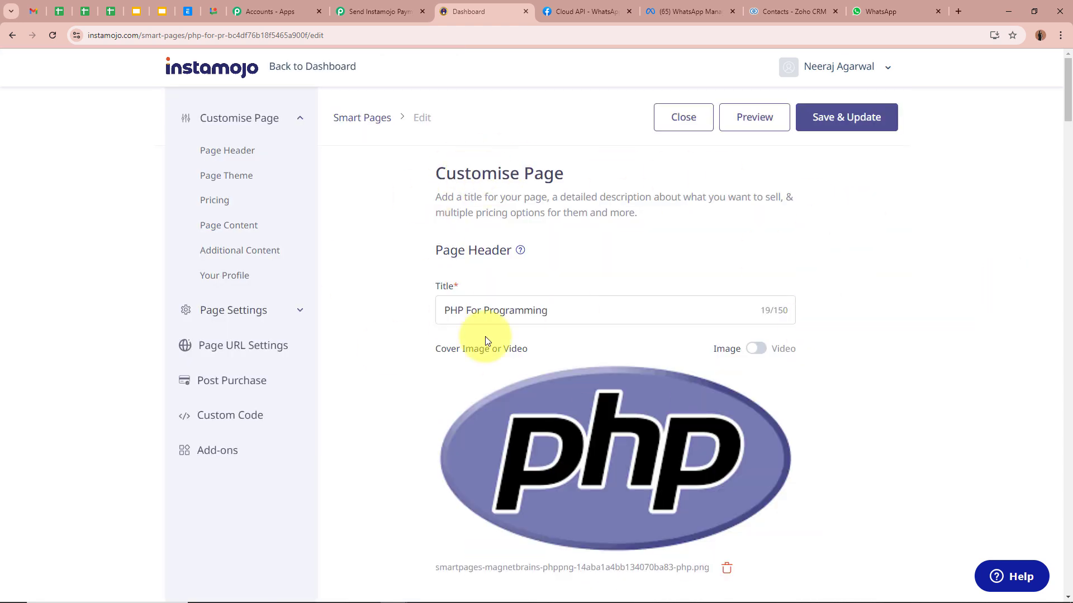
Turn on Add Webhook in Page Settings and paste the Pabbly webhook URL.
drag(451, 310, 646, 307)
click(865, 294)
scroll(863, 290, down, 20)
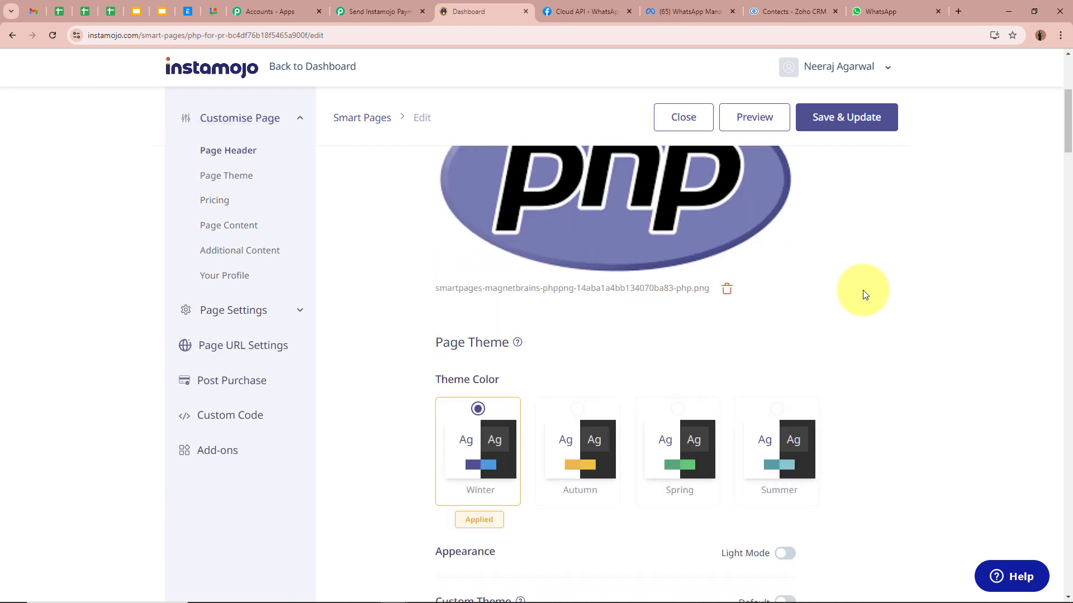
drag(436, 295, 562, 296)
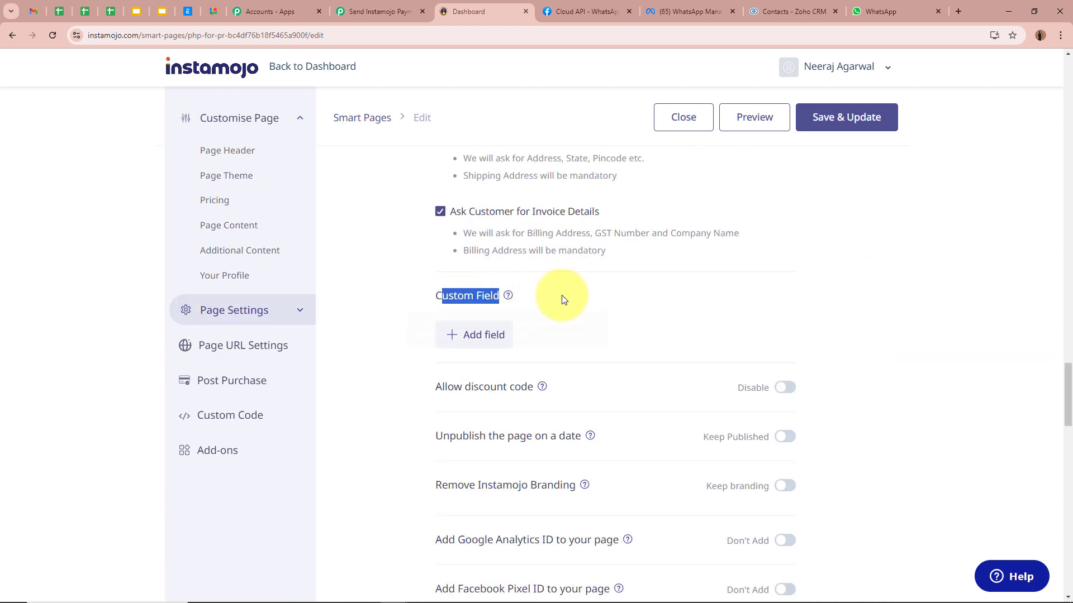
scroll(563, 296, down, 4)
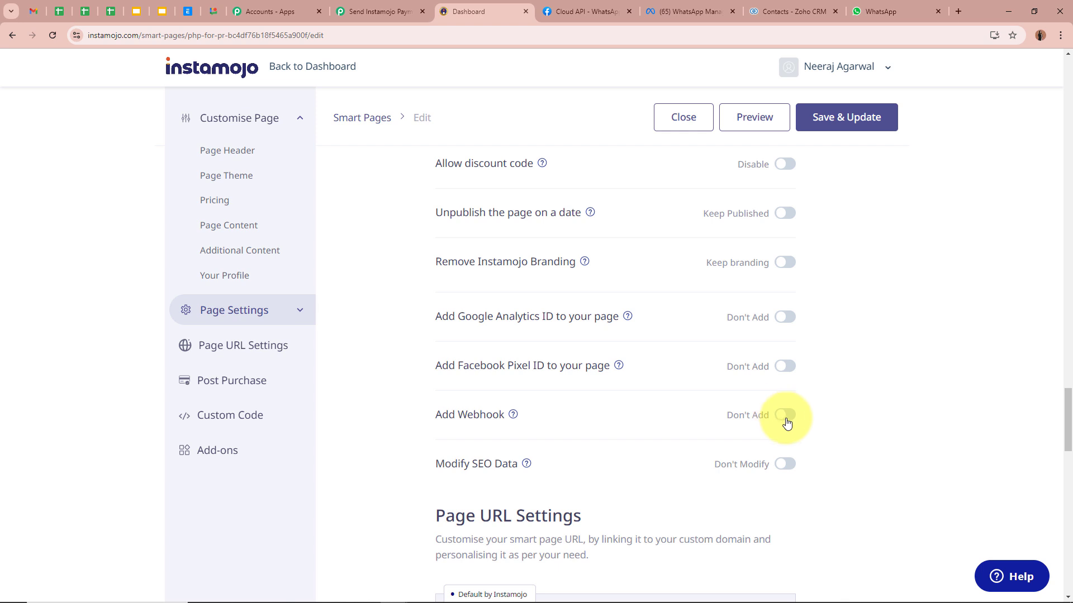
click(785, 415)
scroll(395, 474, down, 2)
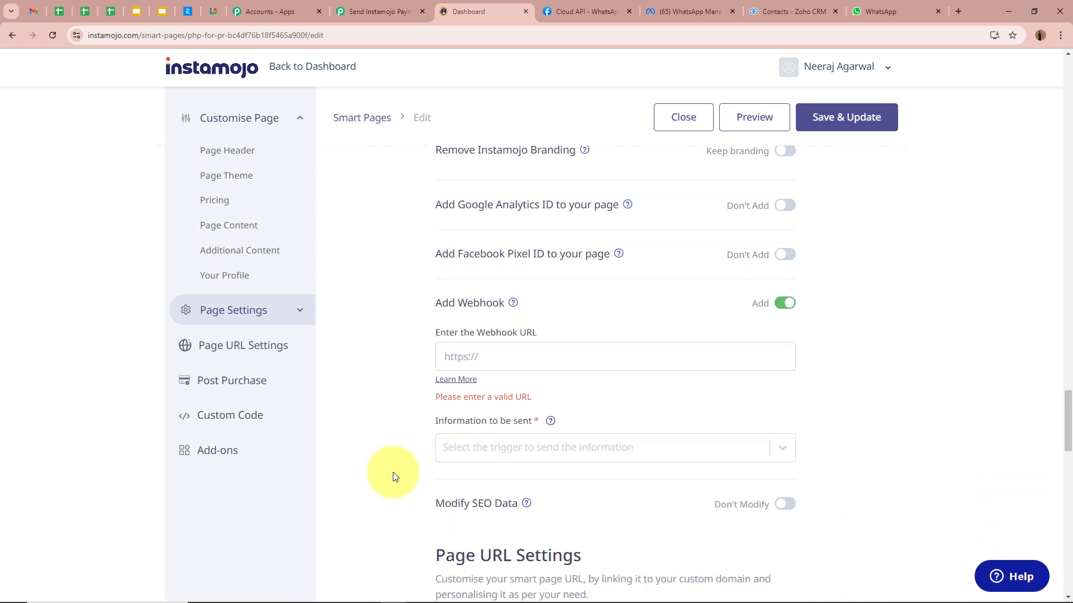
drag(435, 333, 554, 341)
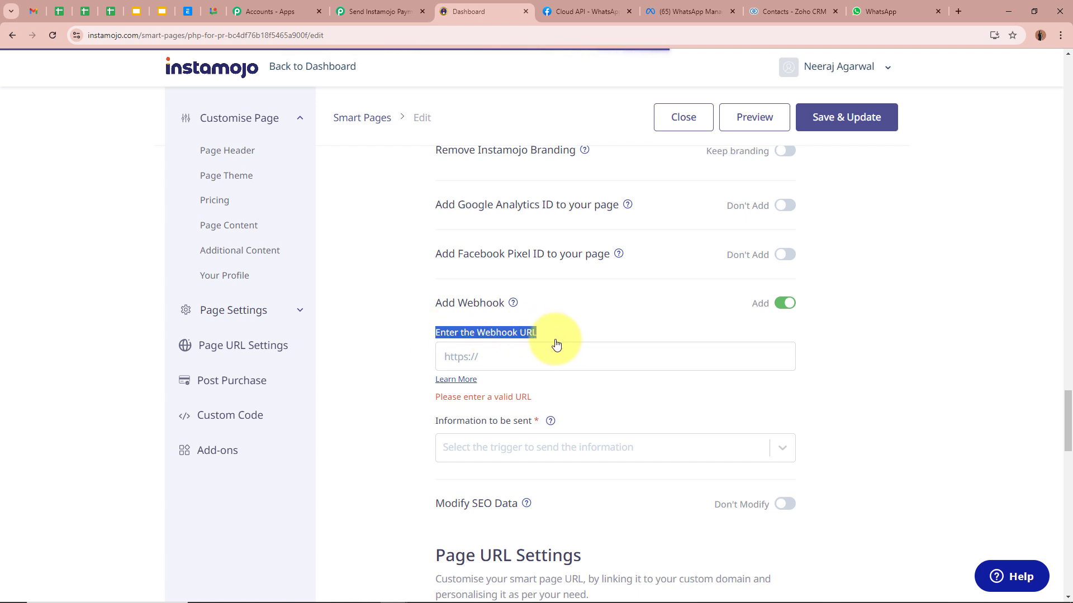
click(435, 424)
drag(434, 425, 555, 411)
click(514, 356)
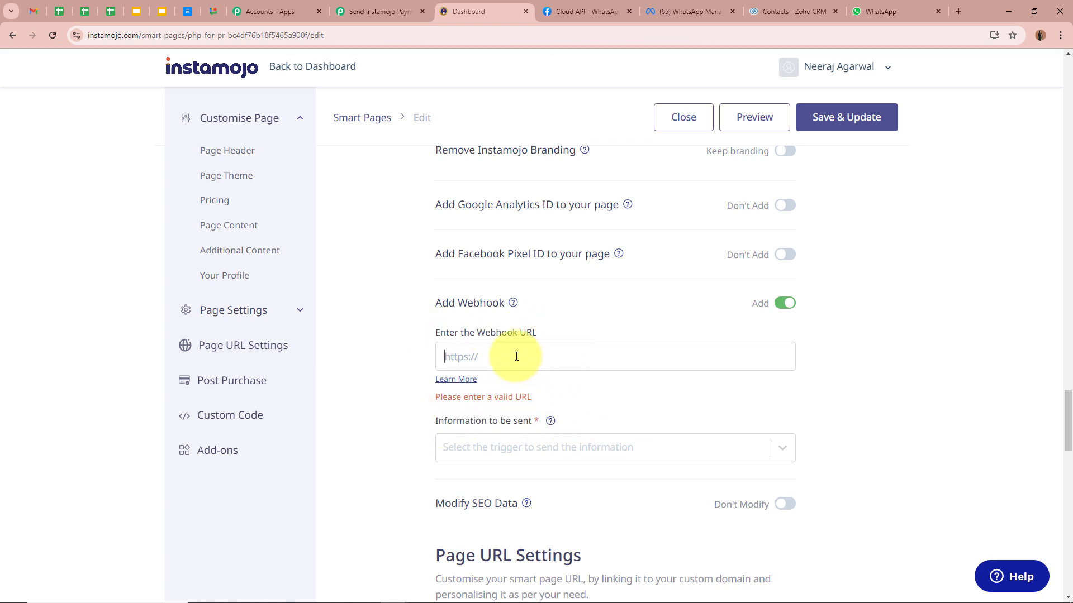
key(ctrl+v)
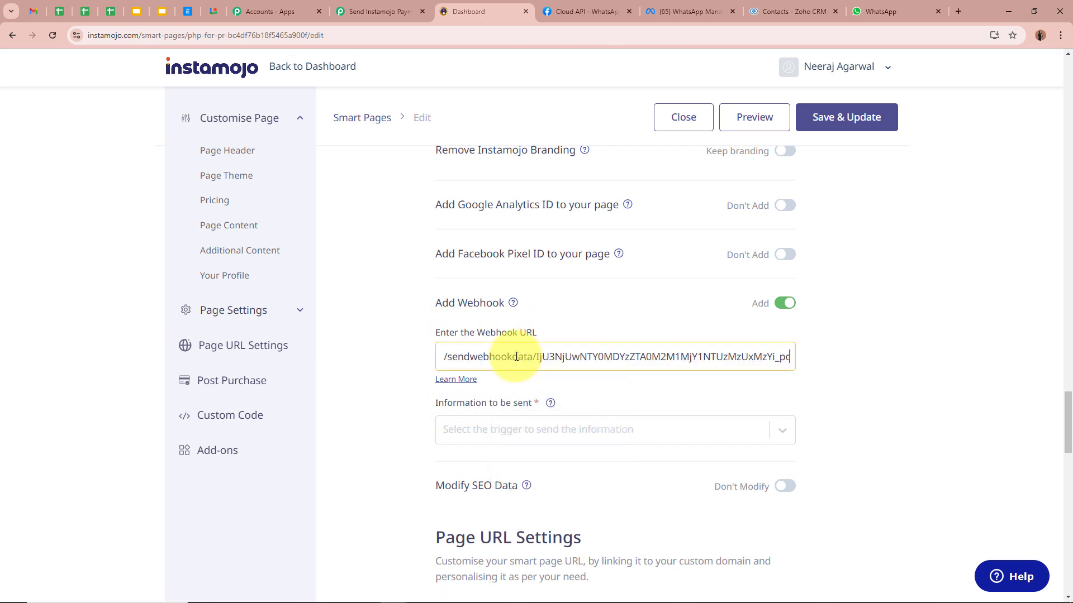
click(646, 391)
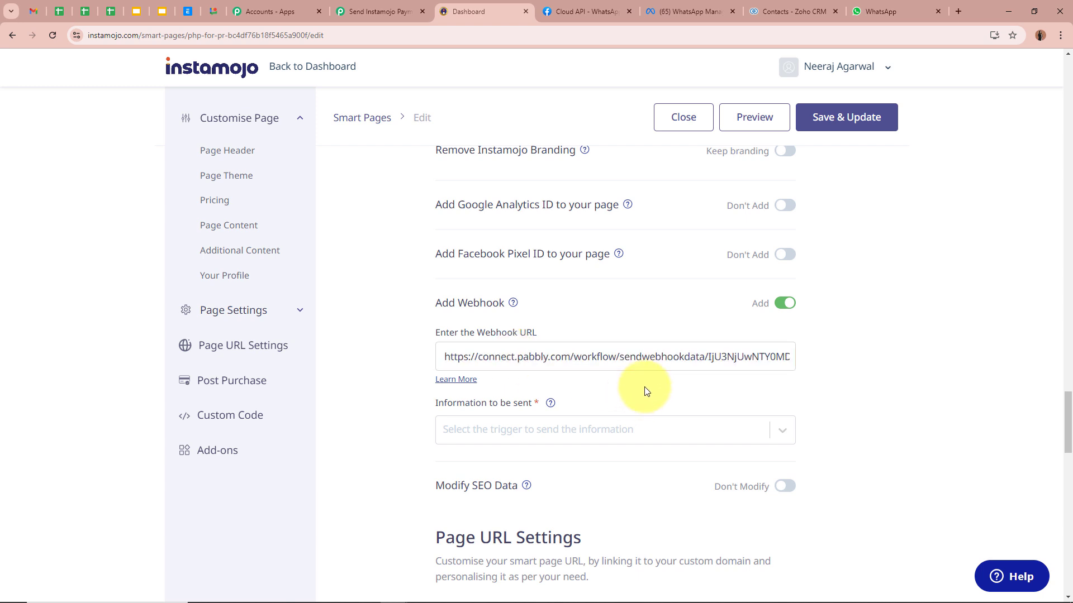
Have the webhook fire on Successful Payments.
click(588, 429)
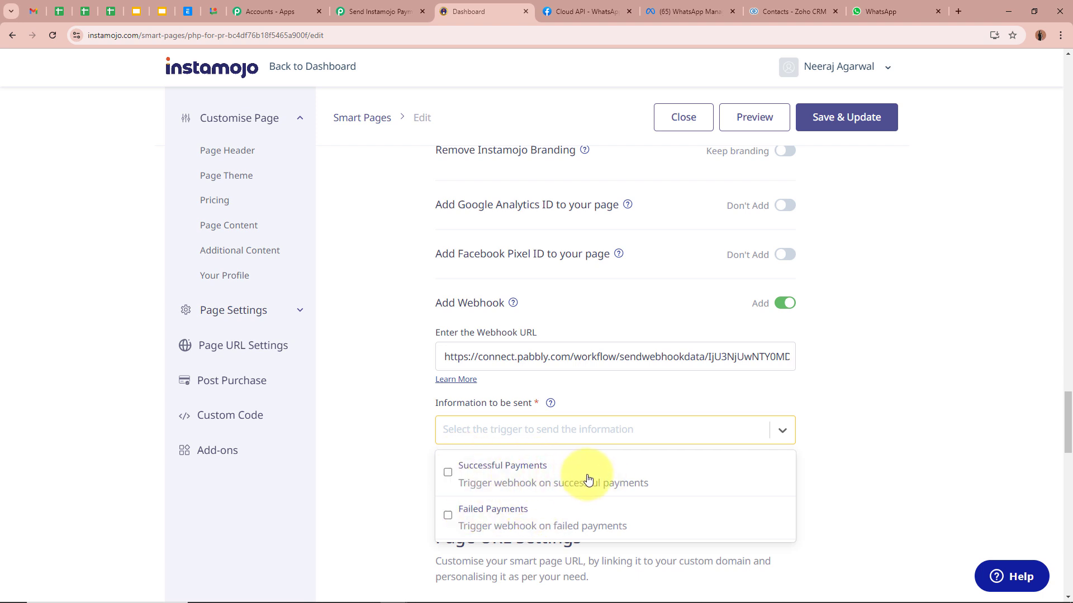
click(413, 12)
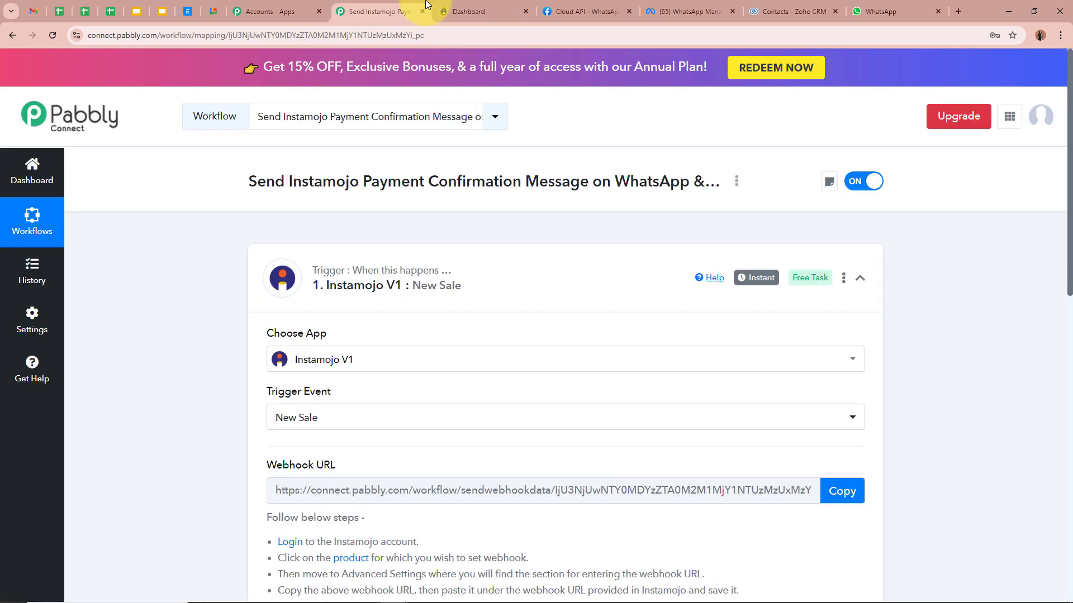
click(492, 11)
click(455, 441)
click(454, 473)
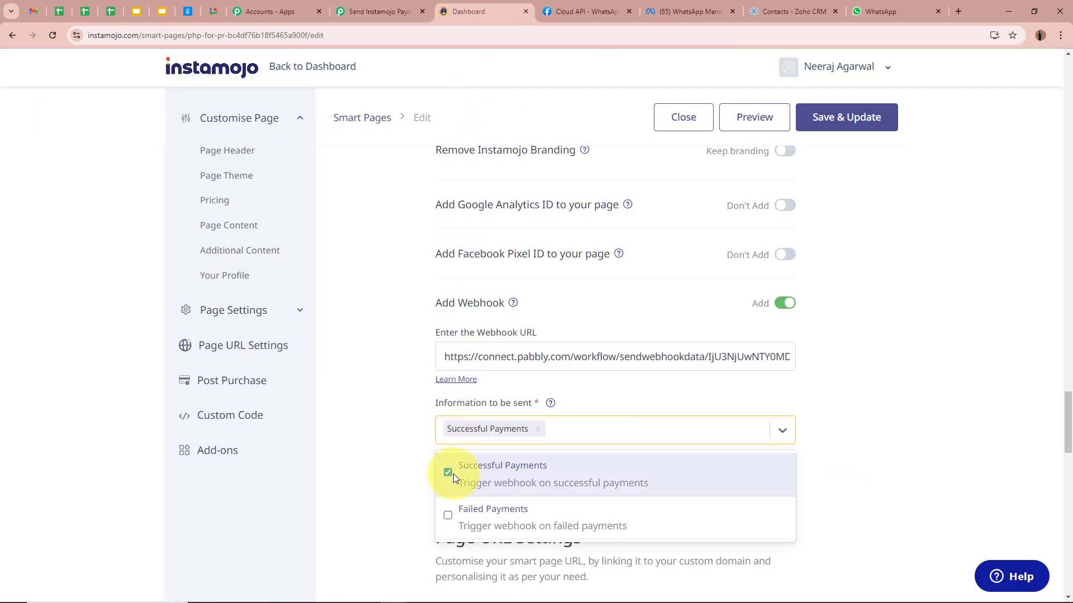
click(350, 478)
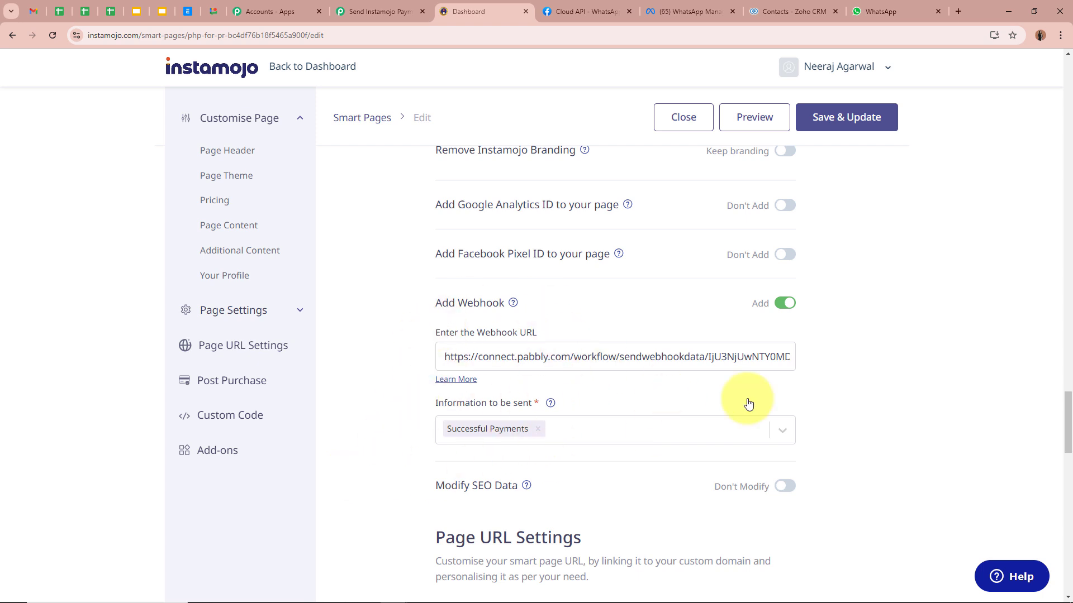
Save & Update the page and confirm the change to the live page.
click(877, 115)
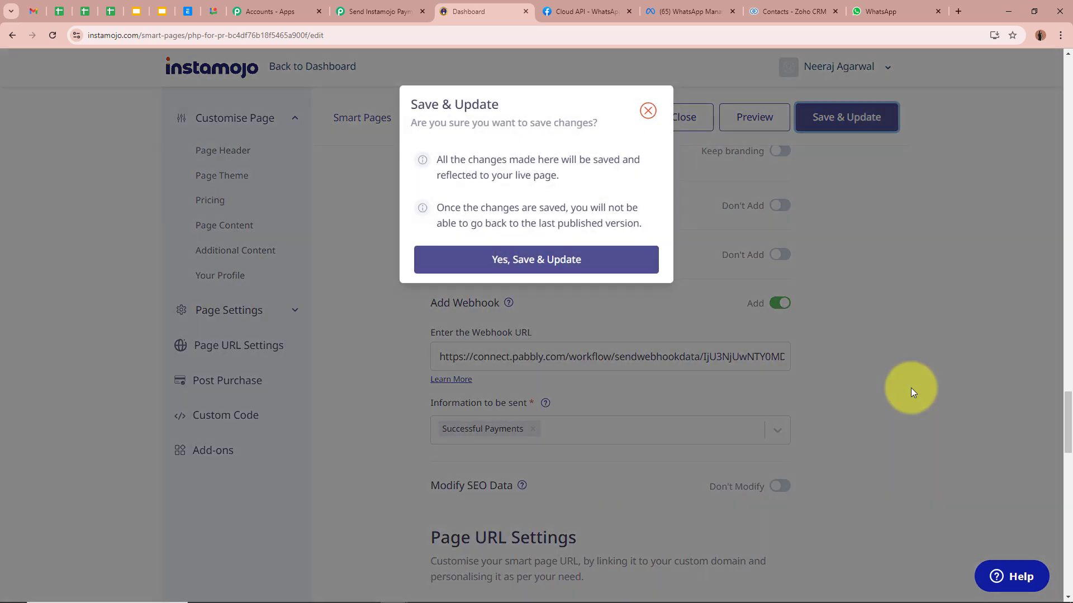
click(519, 258)
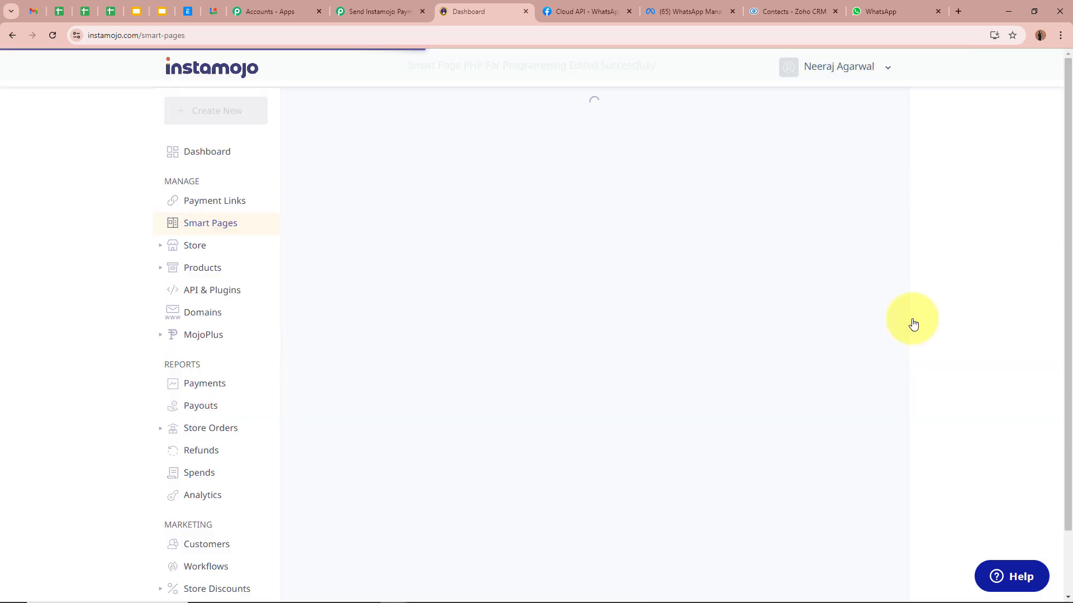
drag(418, 66, 641, 66)
click(637, 116)
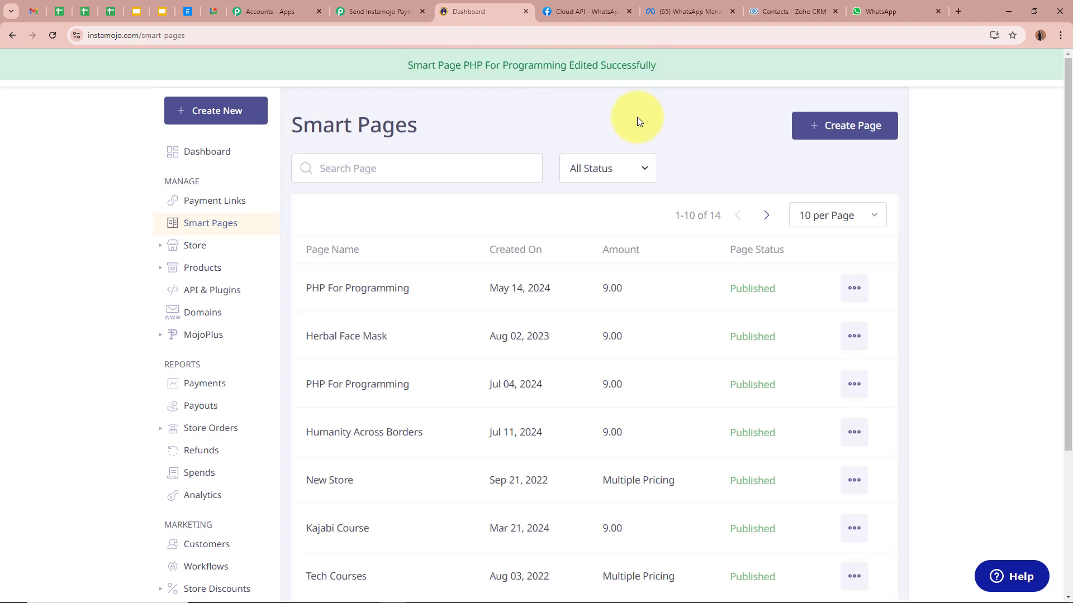
Copy the PHP For Programming page's public link and open a new browser tab.
click(460, 305)
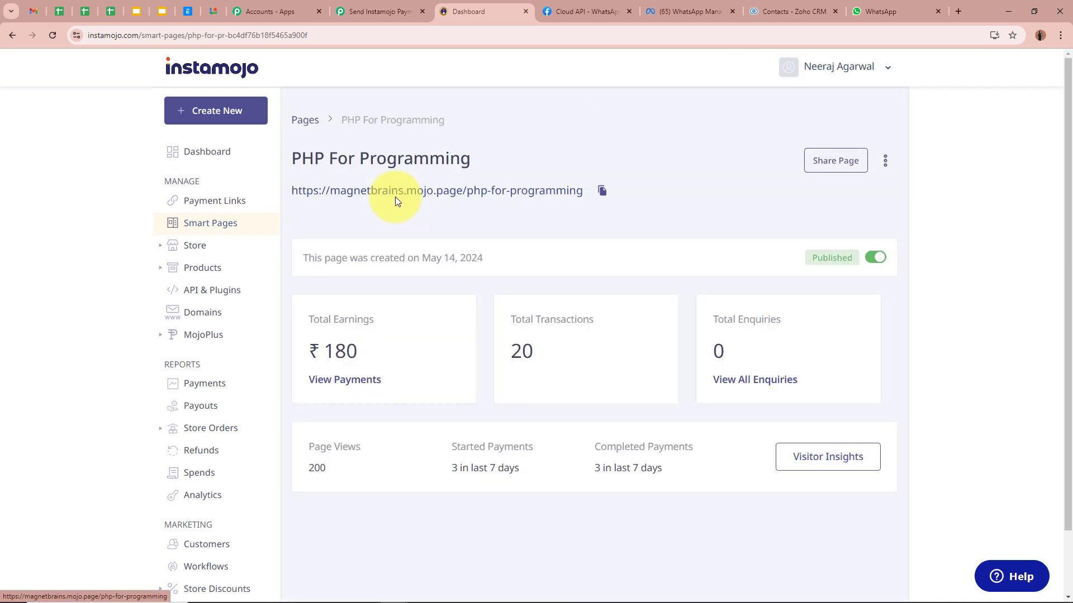
click(380, 11)
scroll(129, 358, down, 5)
scroll(129, 362, down, 1)
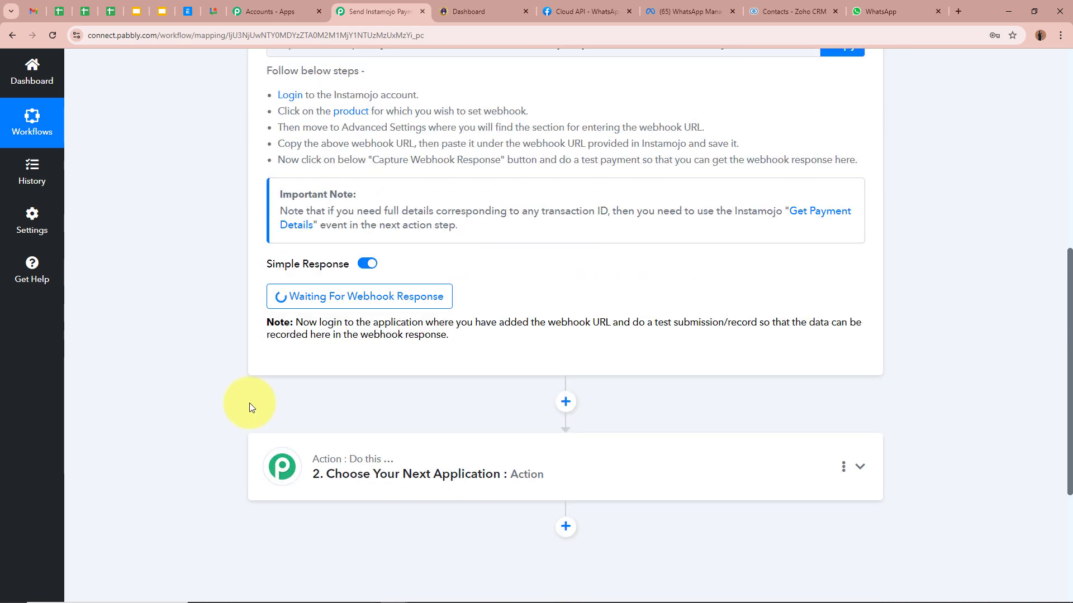
scroll(196, 283, up, 3)
scroll(195, 279, up, 5)
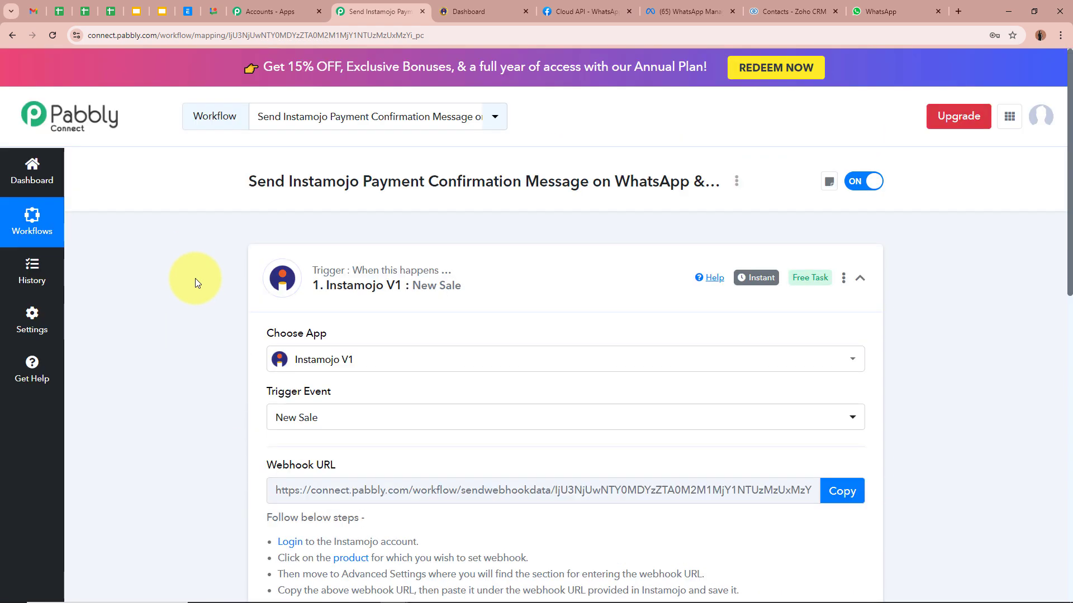
click(477, 11)
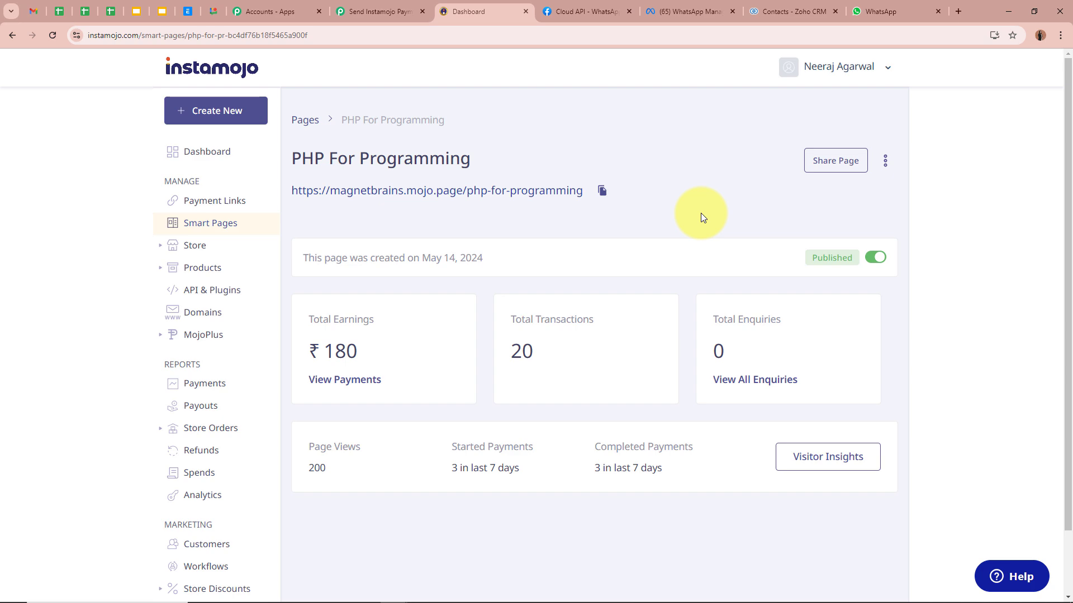
click(380, 12)
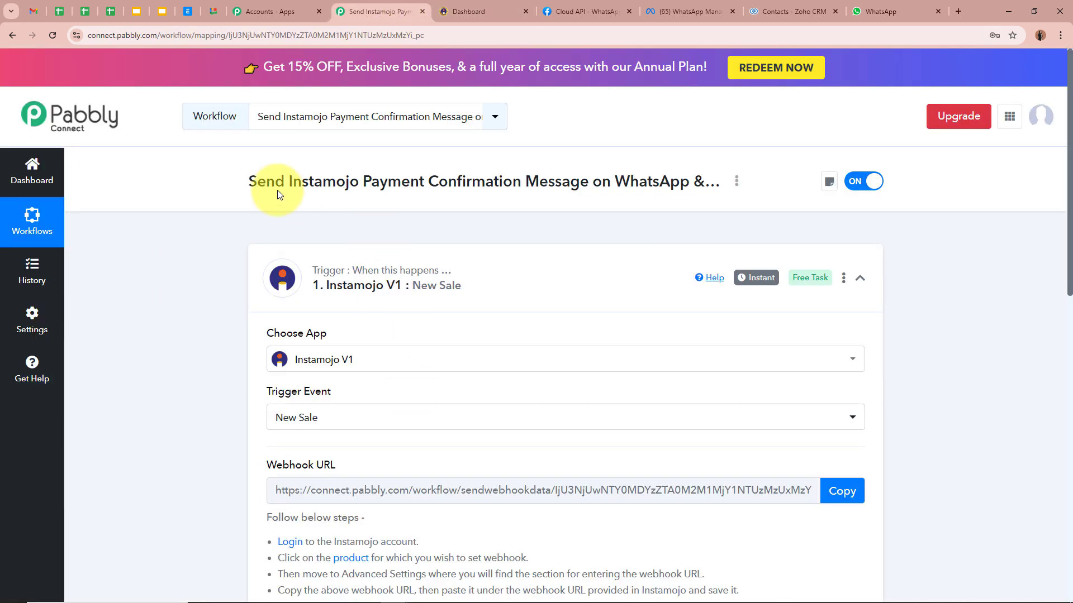
click(453, 10)
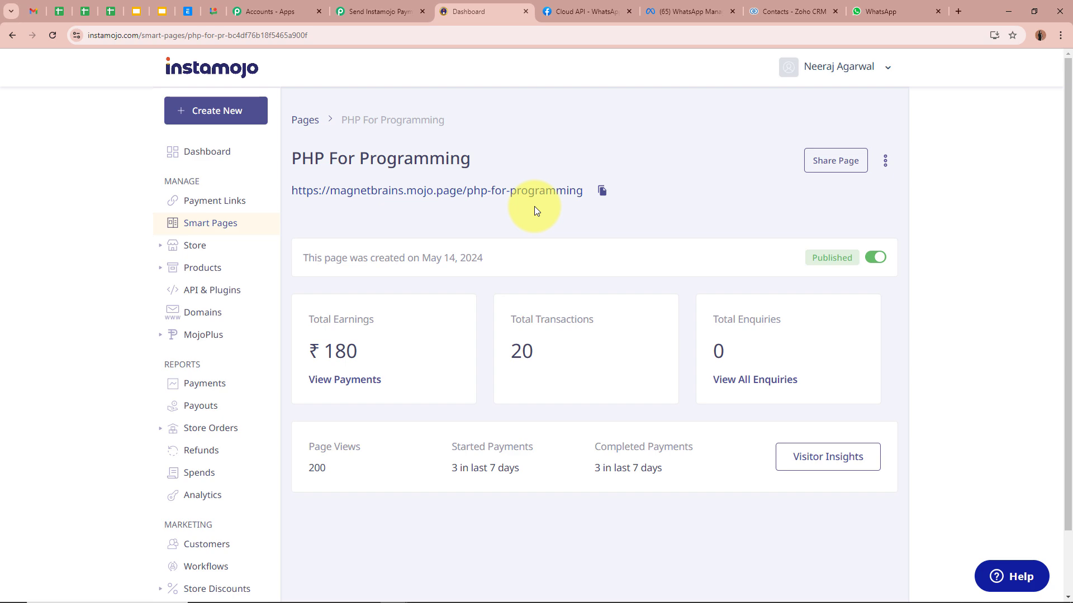
click(602, 190)
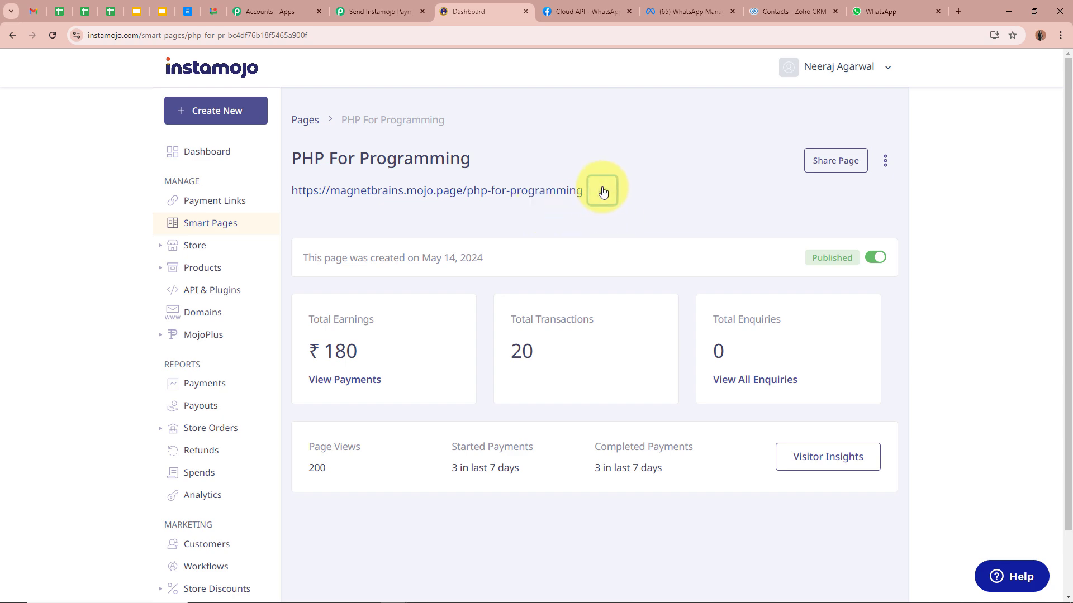
click(955, 11)
Load the pasted PHP For Programming link and start enrolling for a test purchase.
key(ctrl+v)
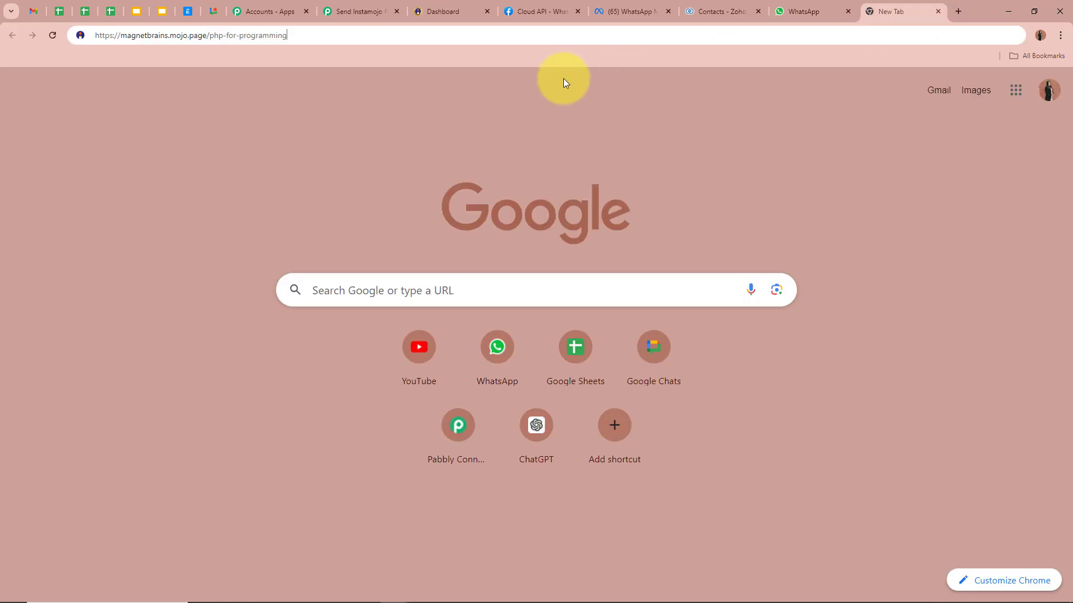
key(Return)
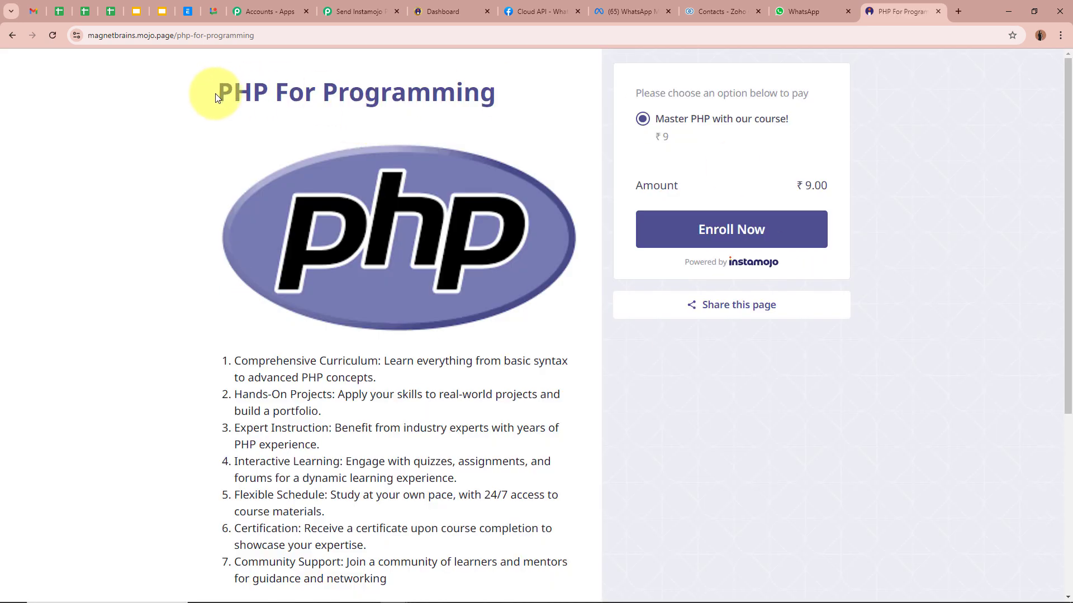
drag(213, 91, 506, 92)
click(131, 169)
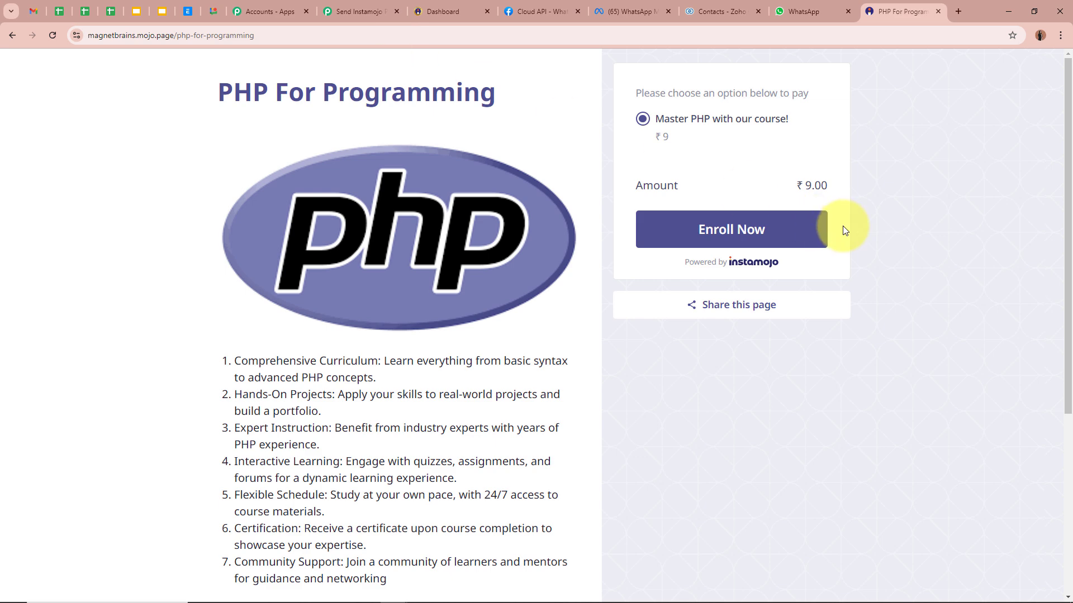
click(721, 229)
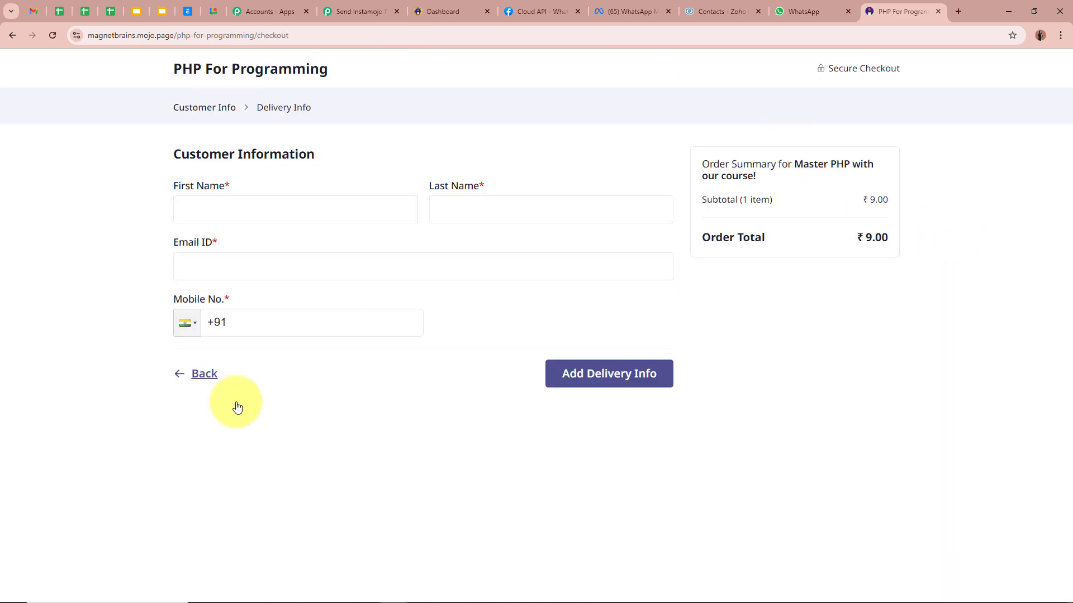
Enter first name Test, last name Lead, the buyer's e-mail and mobile number.
drag(174, 160, 410, 162)
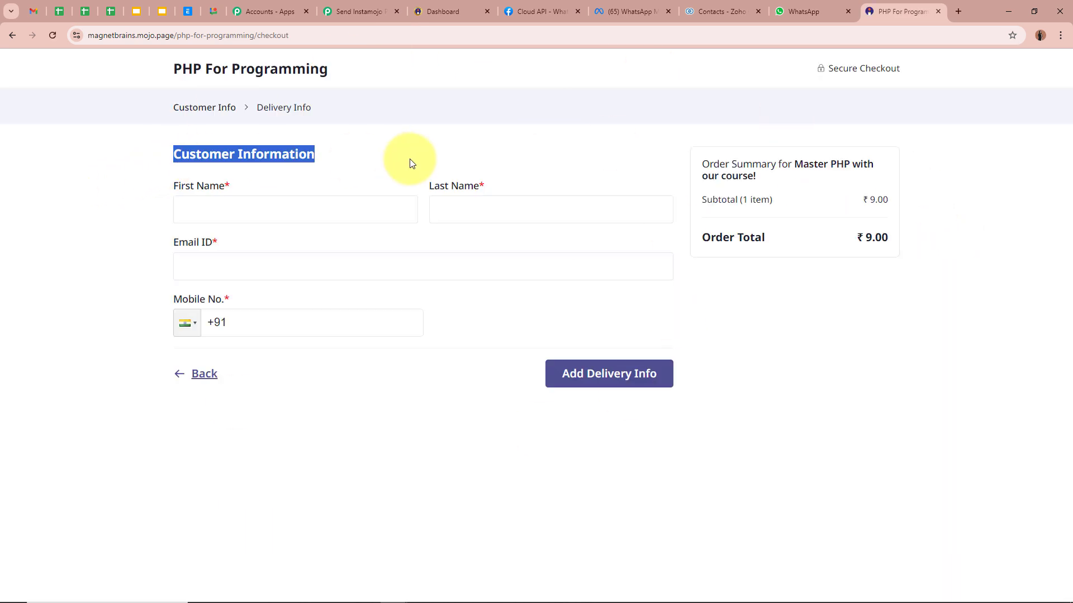
click(112, 196)
click(287, 210)
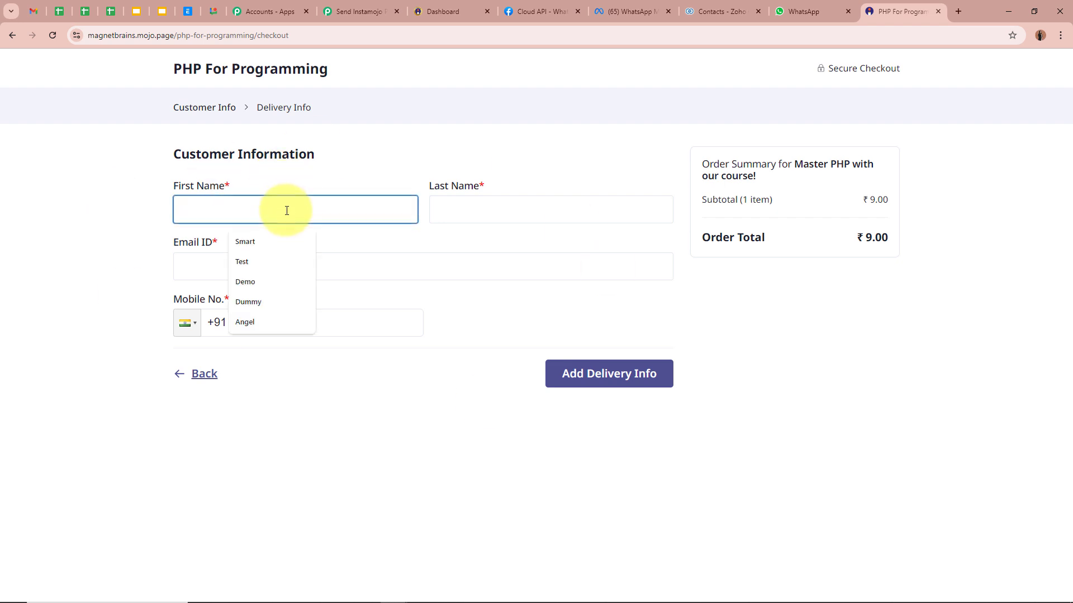
text(Test)
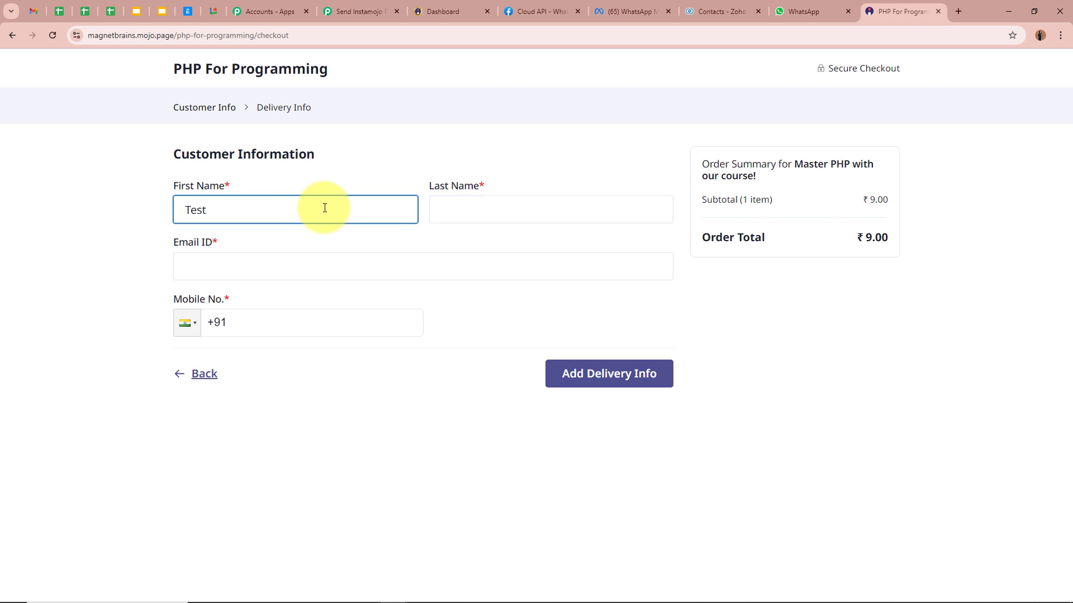
click(486, 206)
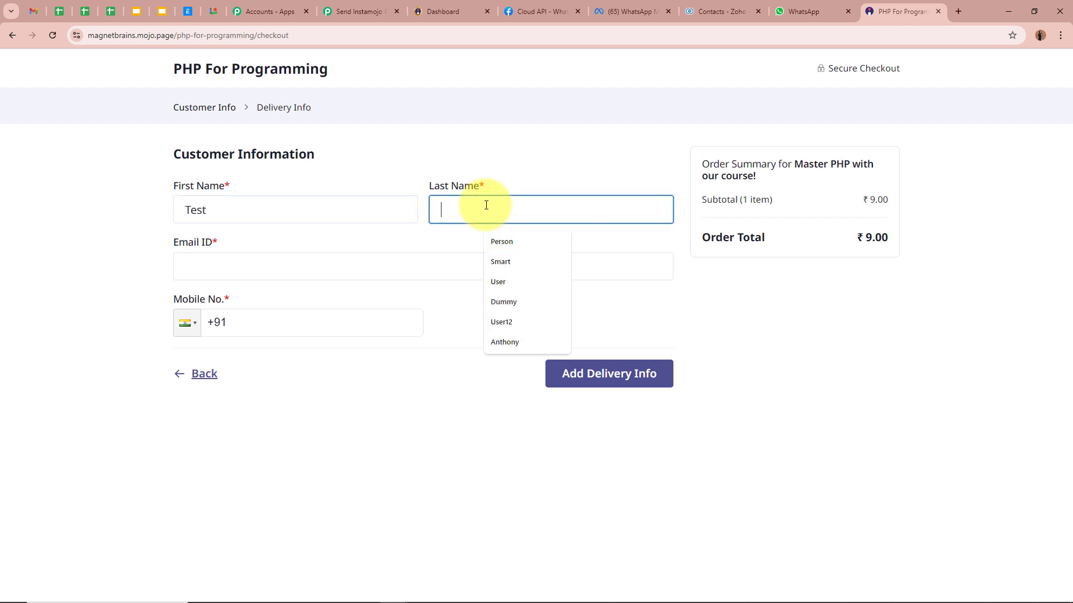
text(Lead)
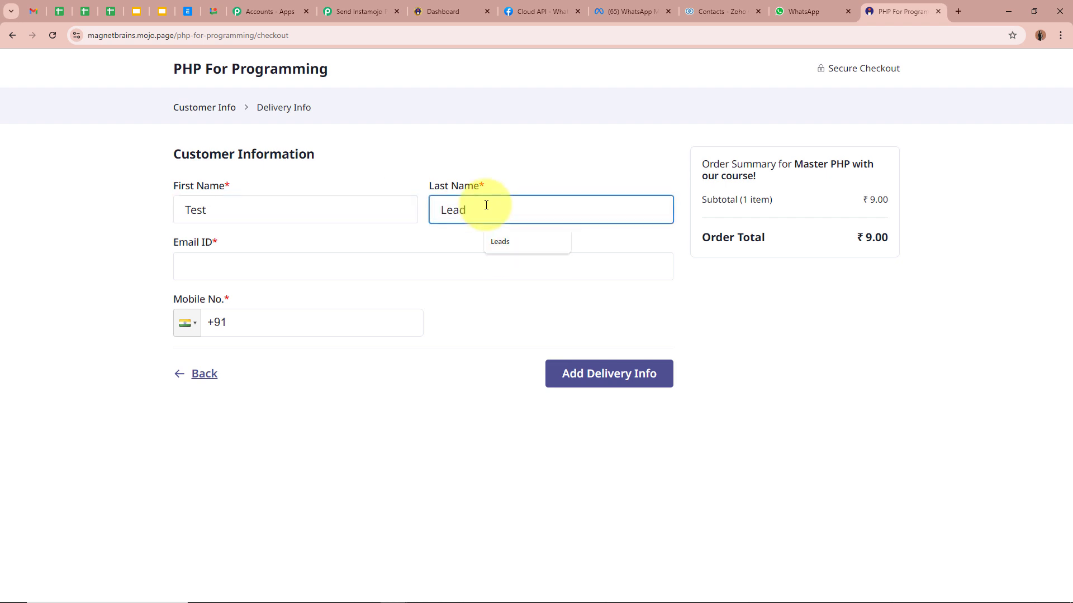
click(333, 271)
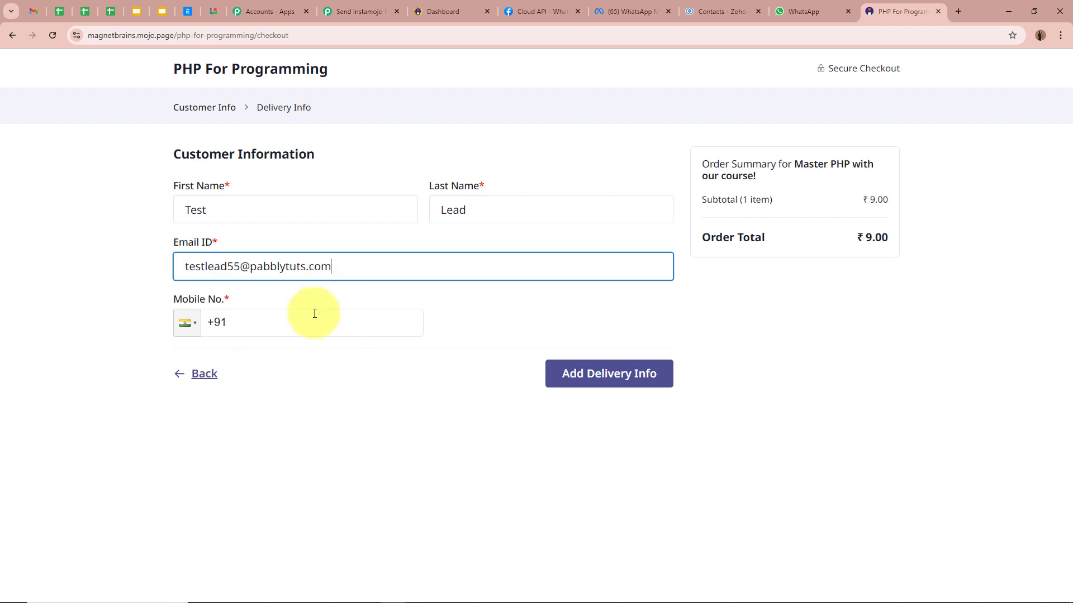
click(314, 329)
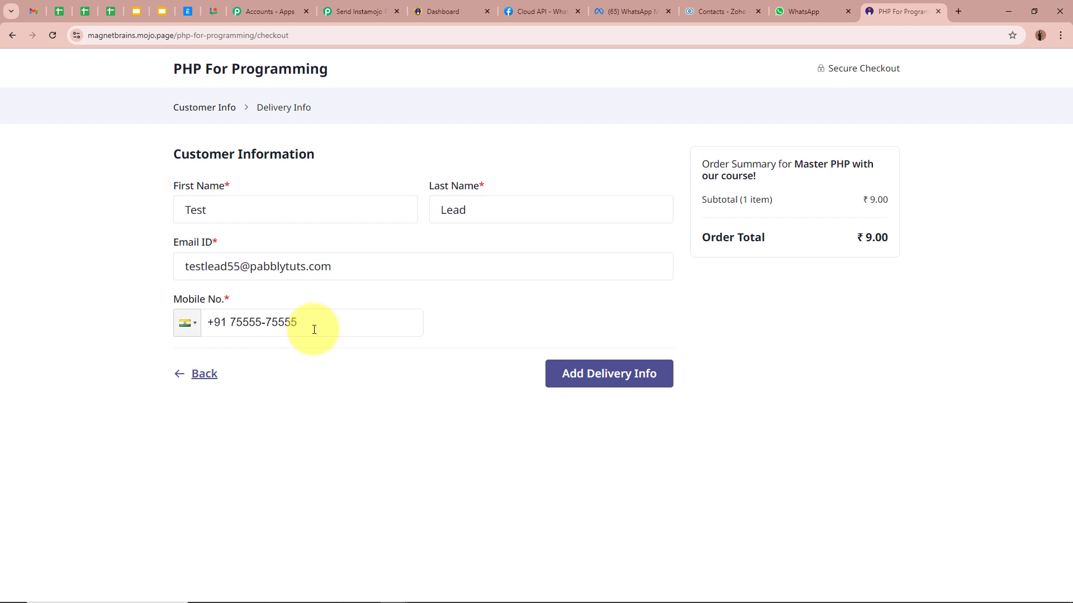
Continue to invoice details and enter the billing street address, city and pincode.
click(600, 374)
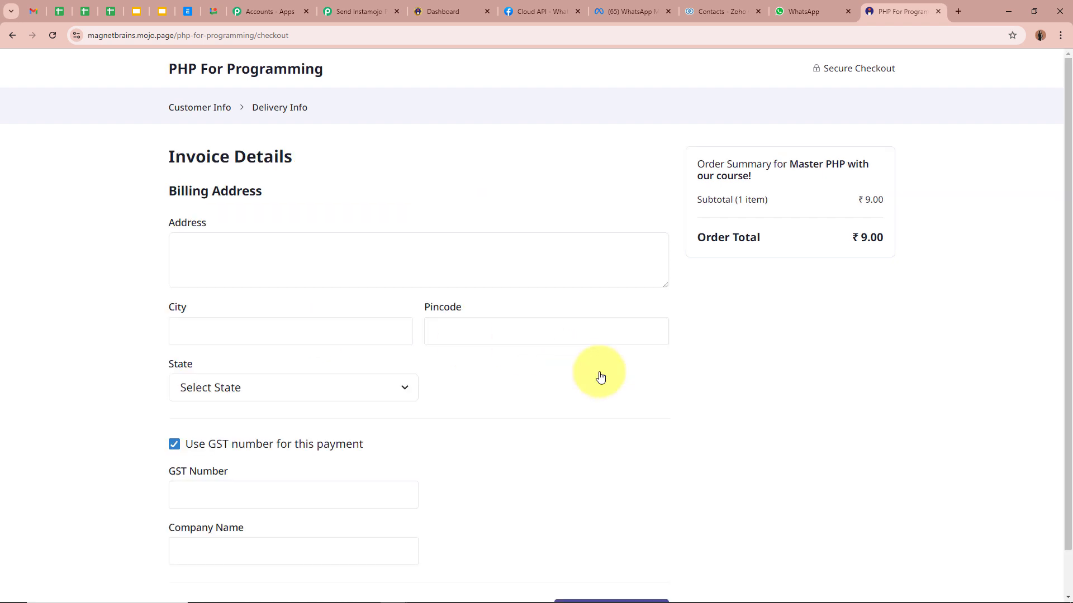
click(326, 244)
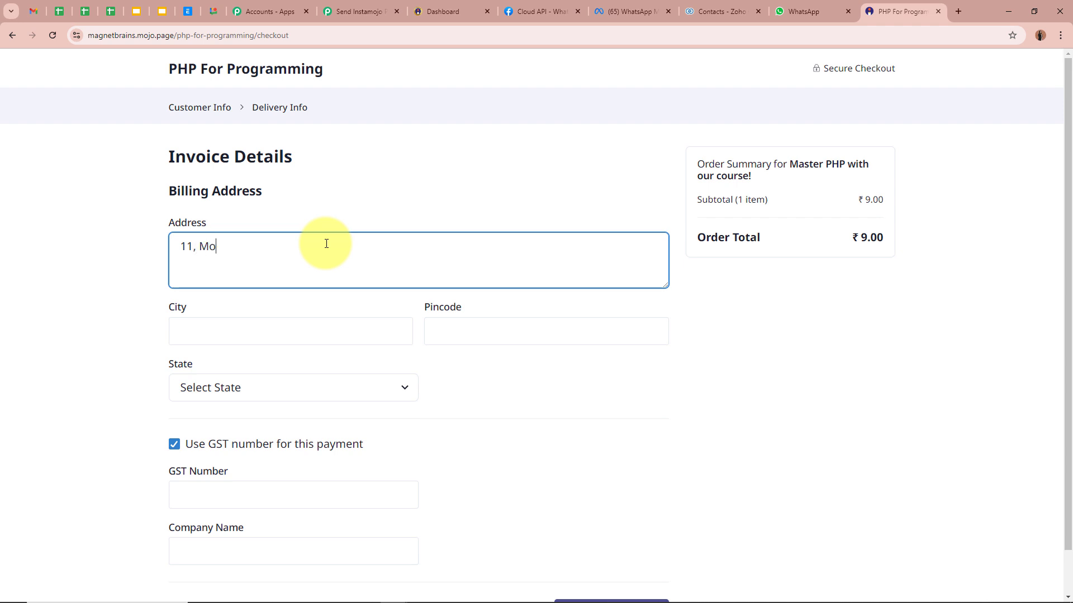
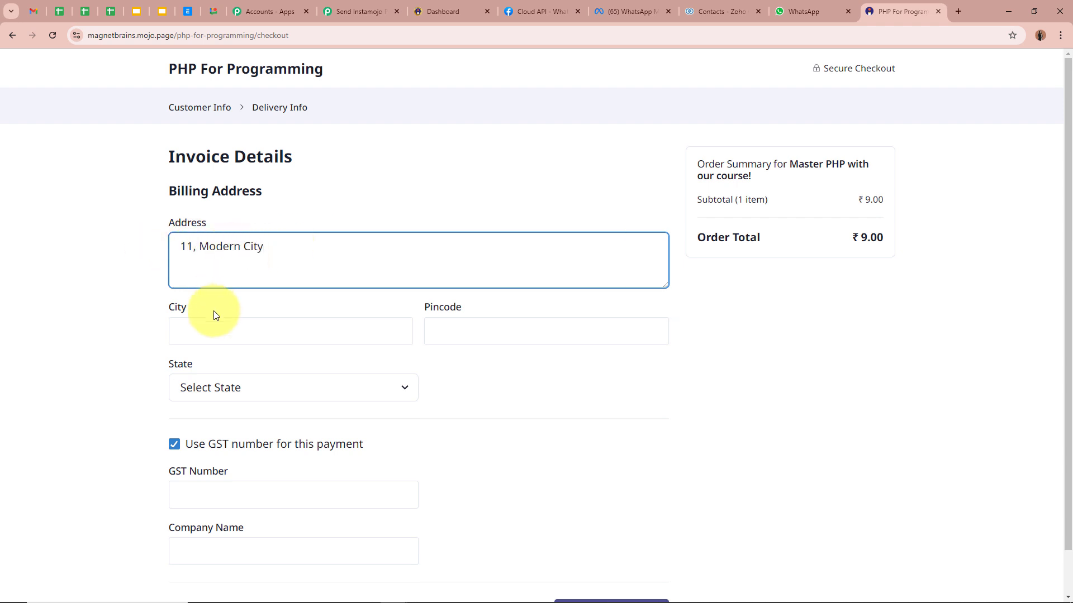
click(215, 332)
text(Bhop)
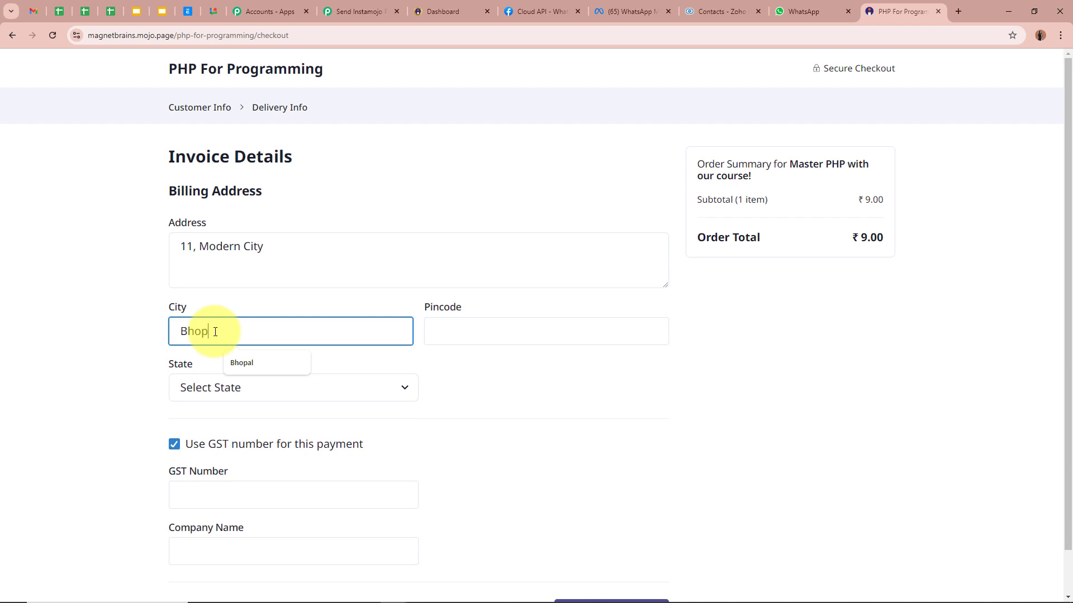
text(al)
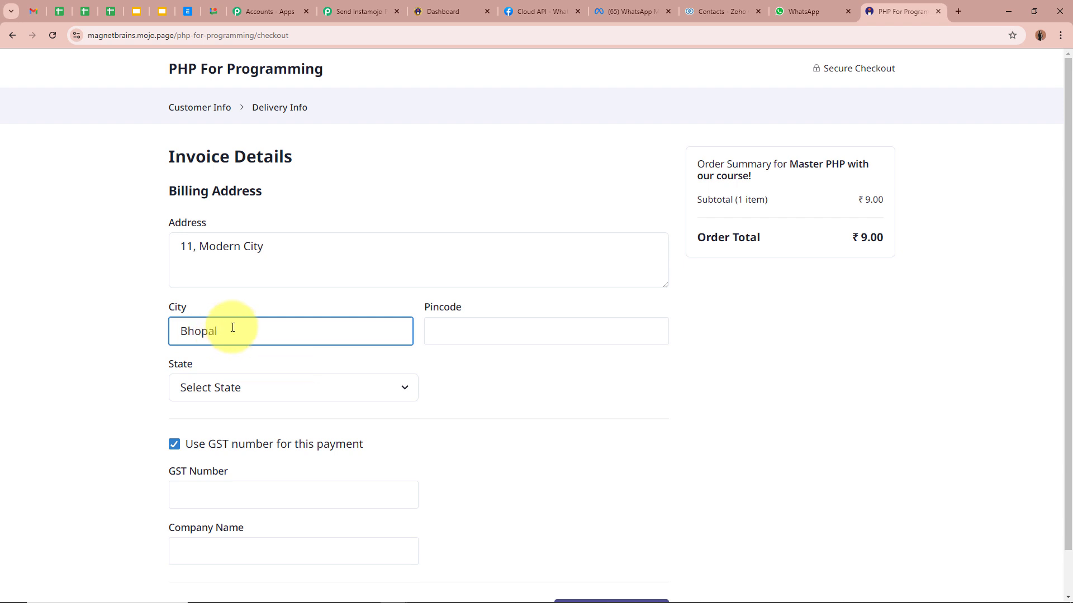
click(500, 338)
text(4622)
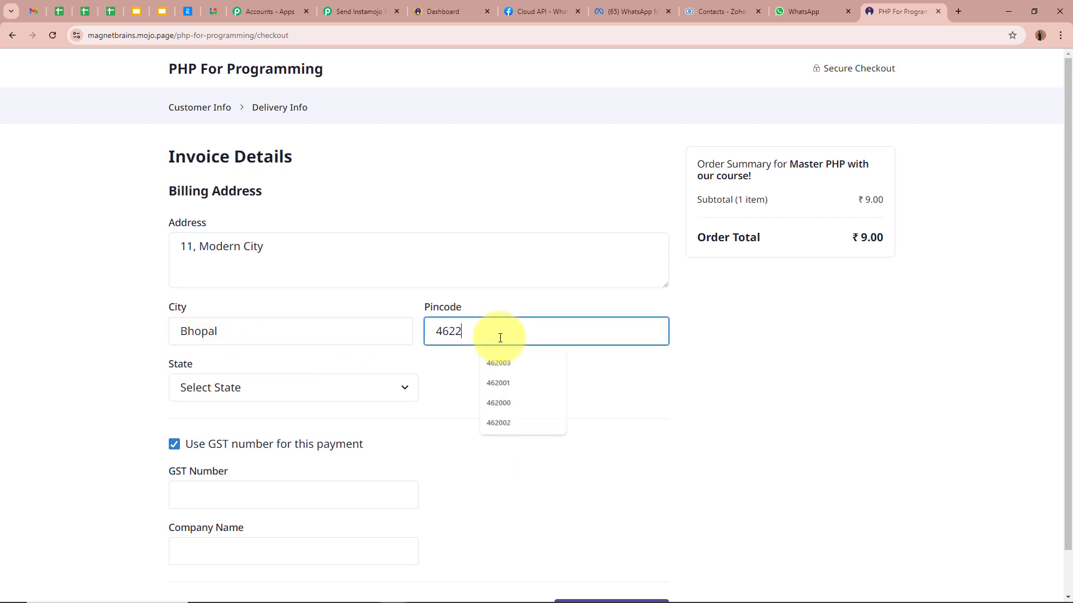
text(00)
Choose Madhya Pradesh as the state, untick the GST option, and proceed to pay.
click(236, 391)
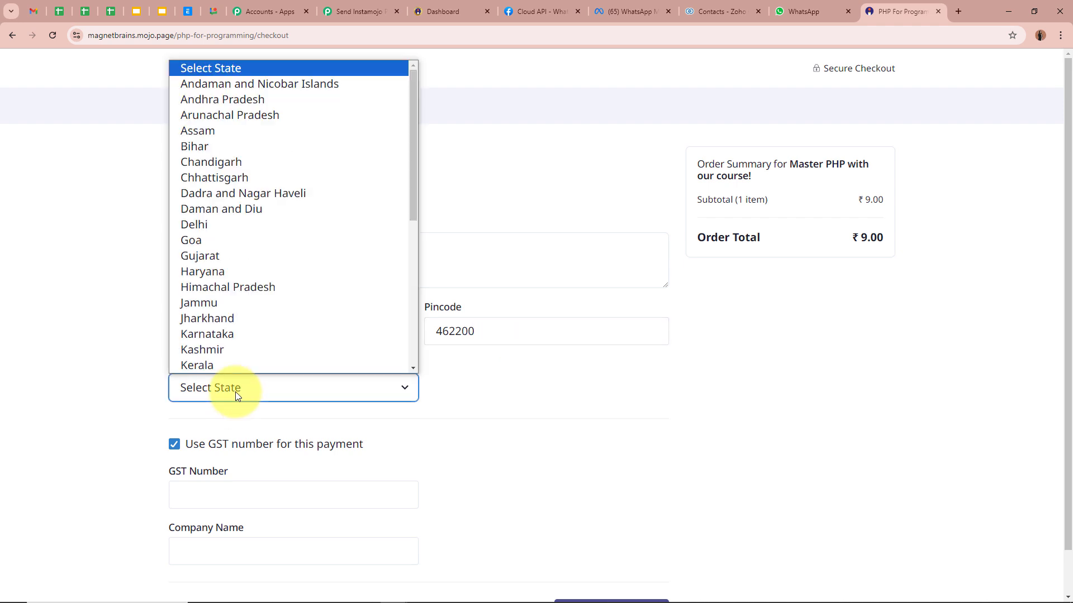
key(m)
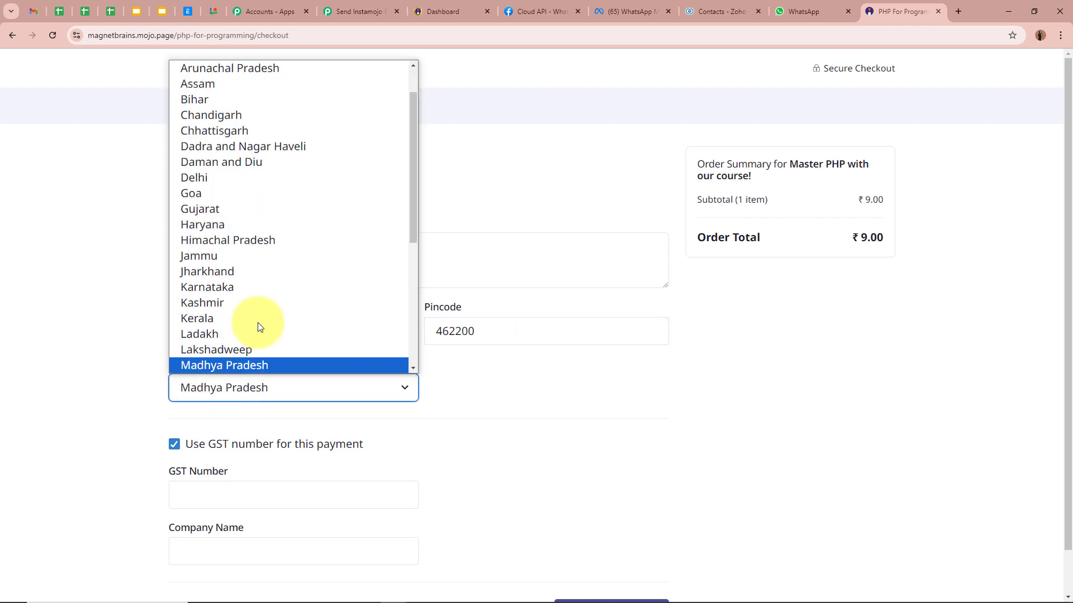
click(279, 365)
click(175, 445)
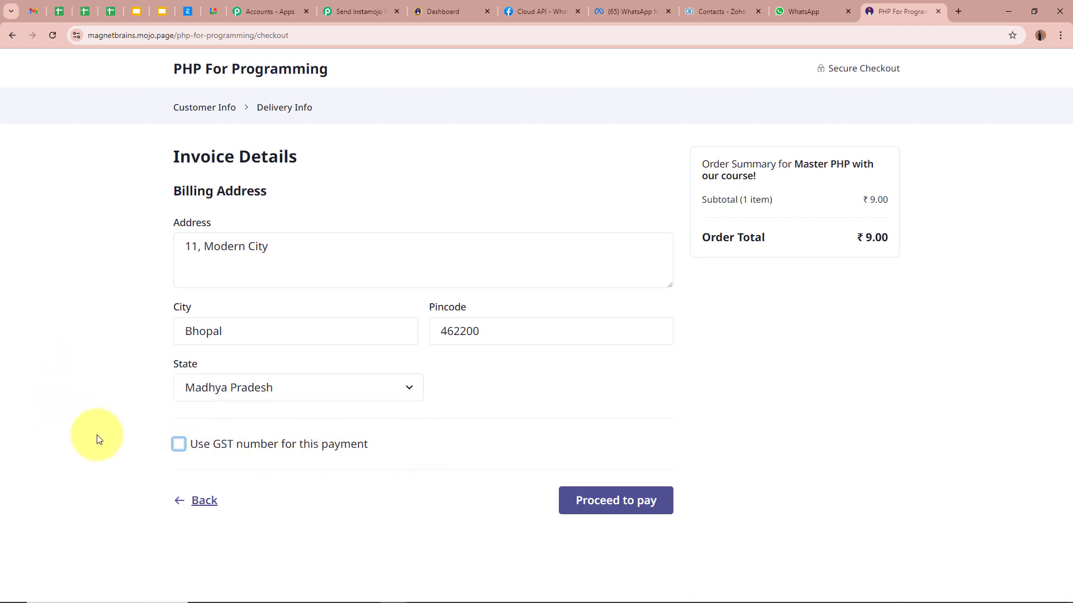
click(624, 501)
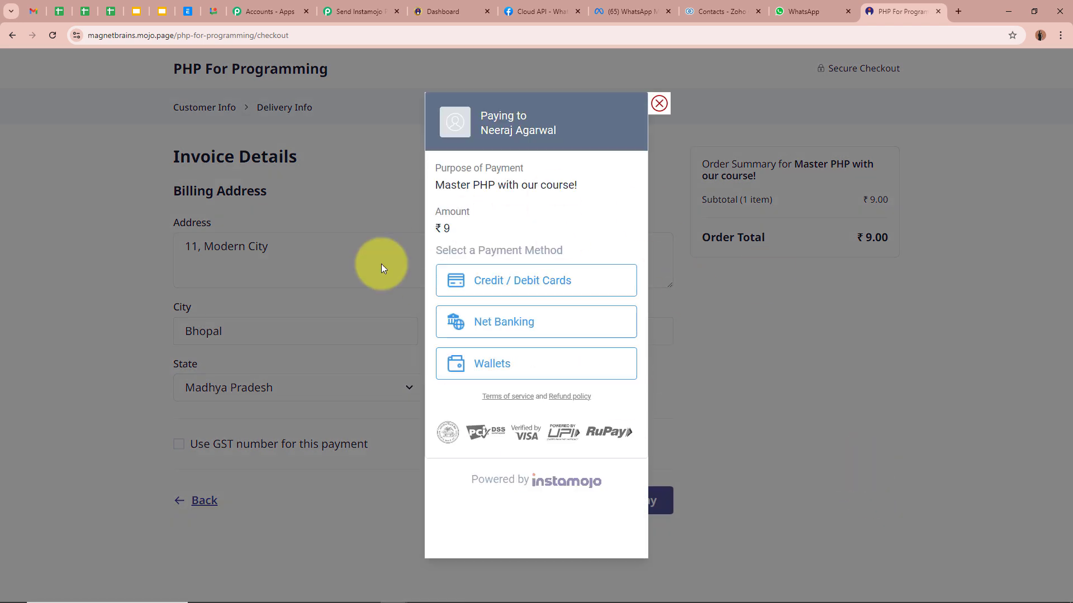
Pay the ₹9 order by credit or debit card.
click(556, 280)
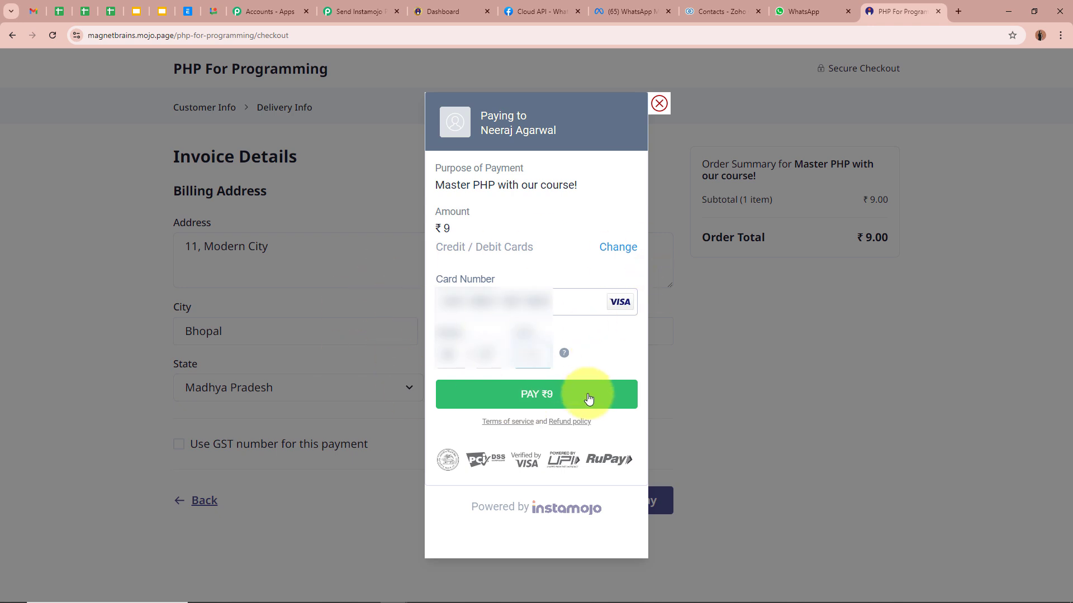
click(506, 395)
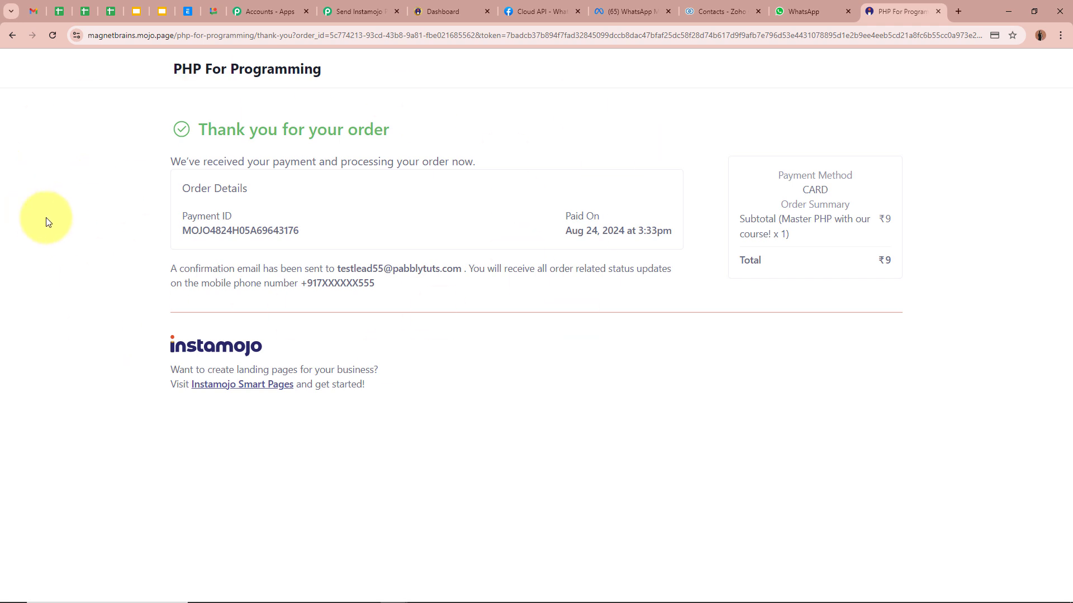
Review the captured payment fields: status SUCCESS, the payment ID, currency INR and amount 9.00.
click(362, 13)
scroll(185, 325, down, 5)
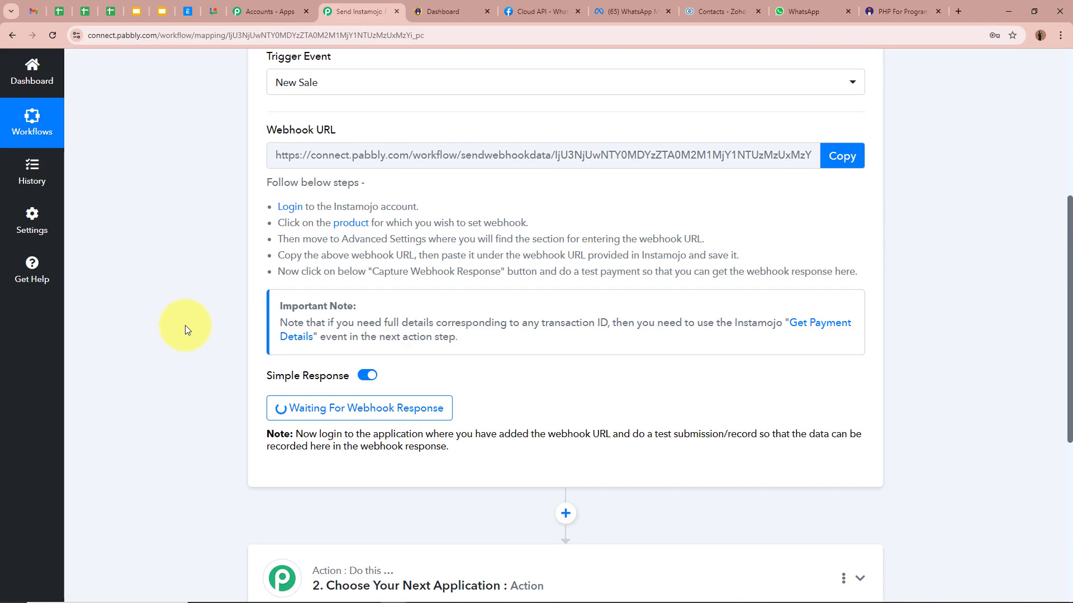
scroll(185, 325, down, 3)
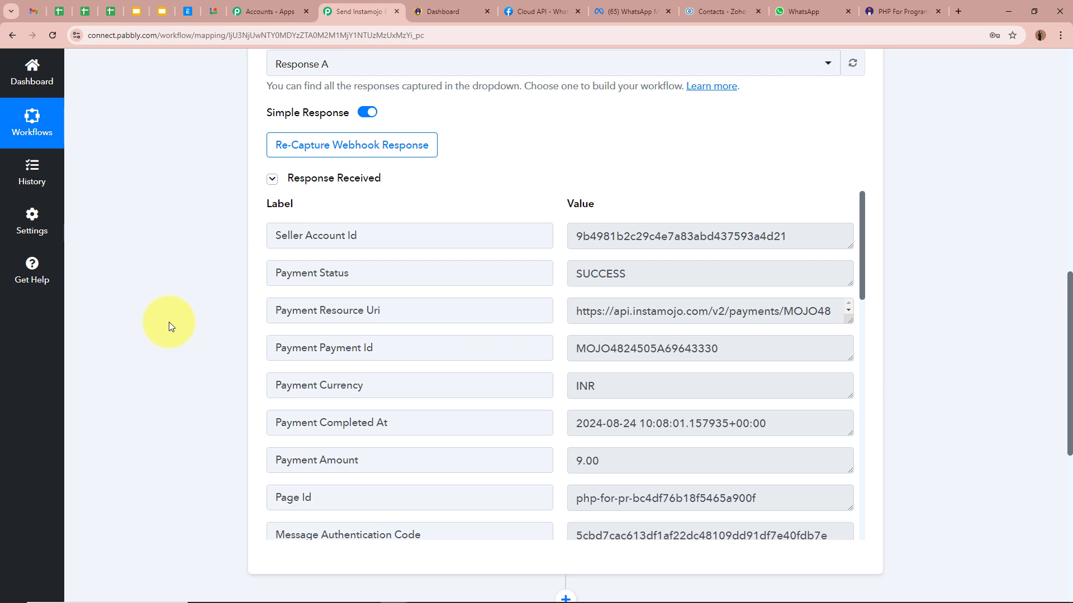
drag(287, 273, 621, 263)
double_click(599, 270)
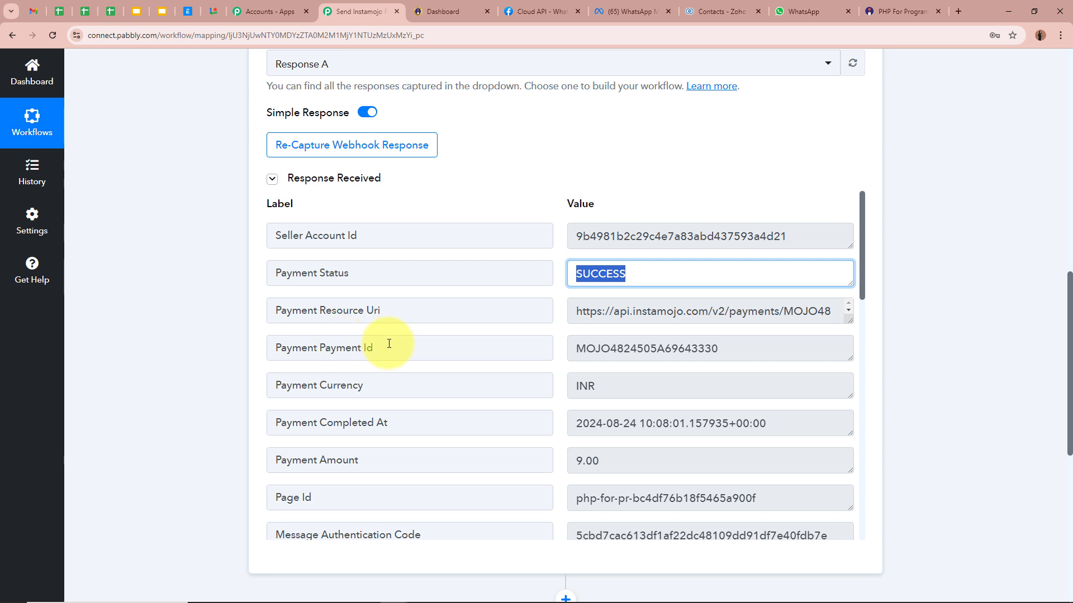
drag(302, 347, 393, 344)
double_click(743, 341)
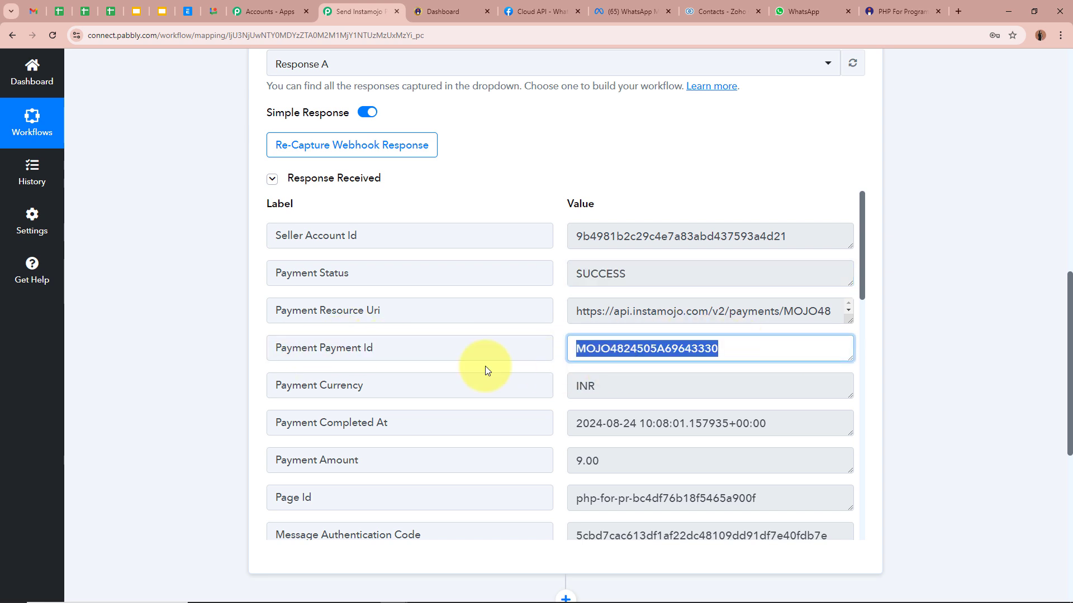
click(308, 385)
drag(308, 385, 618, 383)
double_click(618, 383)
scroll(438, 371, down, 1)
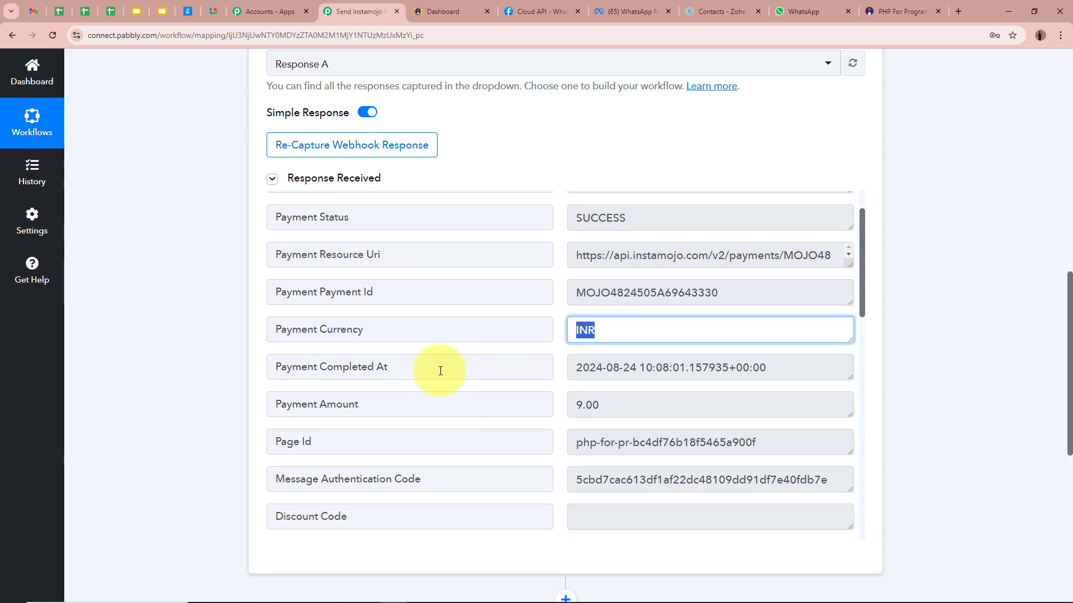
drag(422, 373, 263, 369)
drag(767, 368, 256, 354)
scroll(455, 364, down, 1)
double_click(587, 349)
Check the captured purpose, billing postal code 462200, country India, and the buyer's name and email.
scroll(356, 376, down, 2)
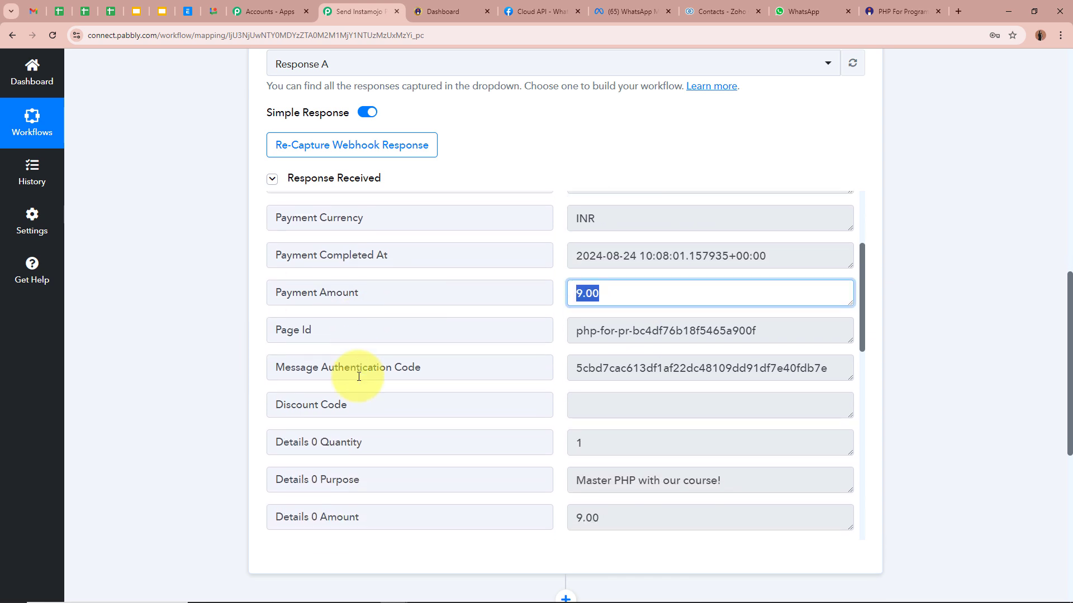
scroll(358, 376, down, 3)
drag(369, 312, 293, 312)
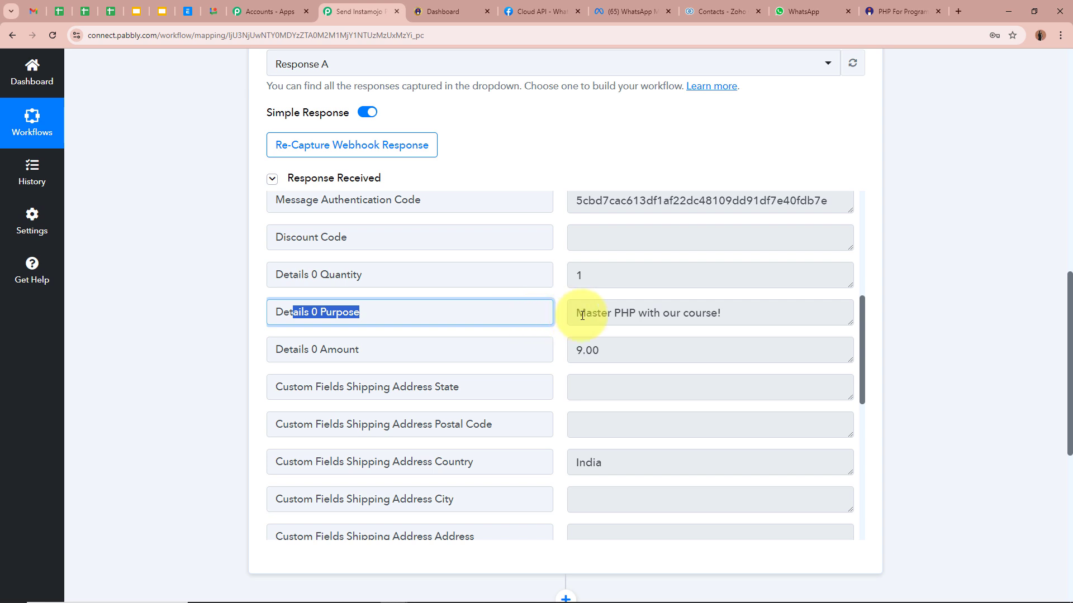
drag(586, 312, 744, 308)
click(744, 307)
scroll(744, 304, down, 4)
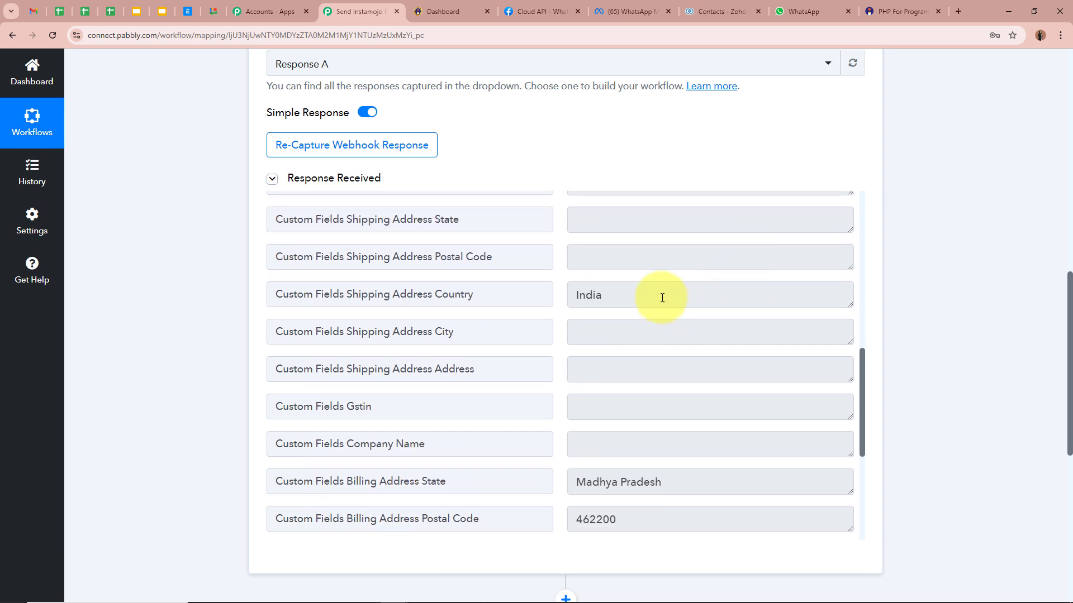
drag(661, 297, 495, 352)
drag(702, 476, 551, 475)
scroll(551, 474, down, 3)
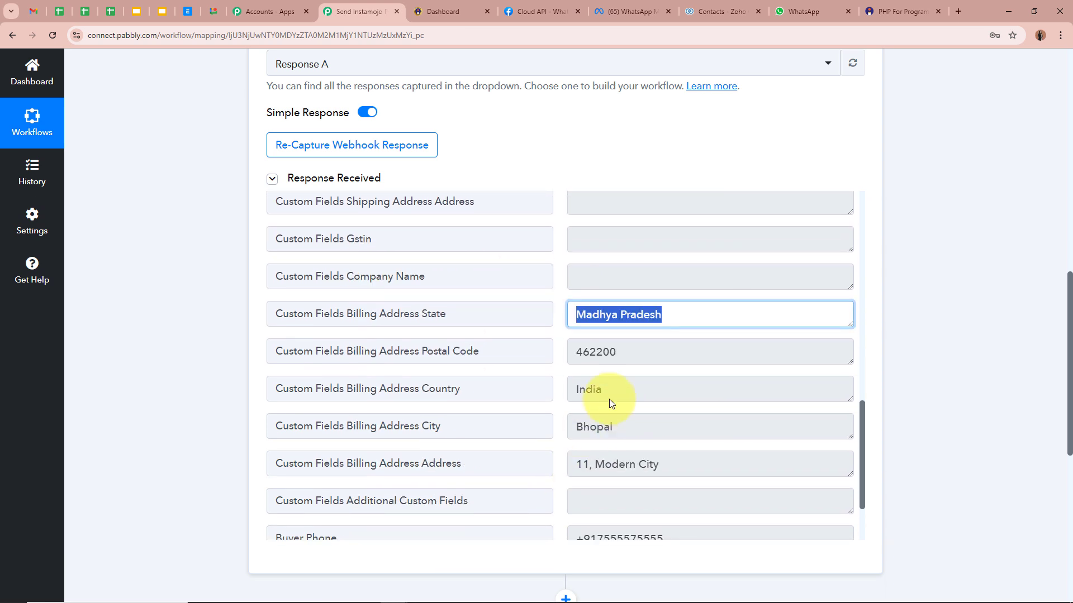
drag(640, 346, 554, 361)
drag(627, 391, 510, 391)
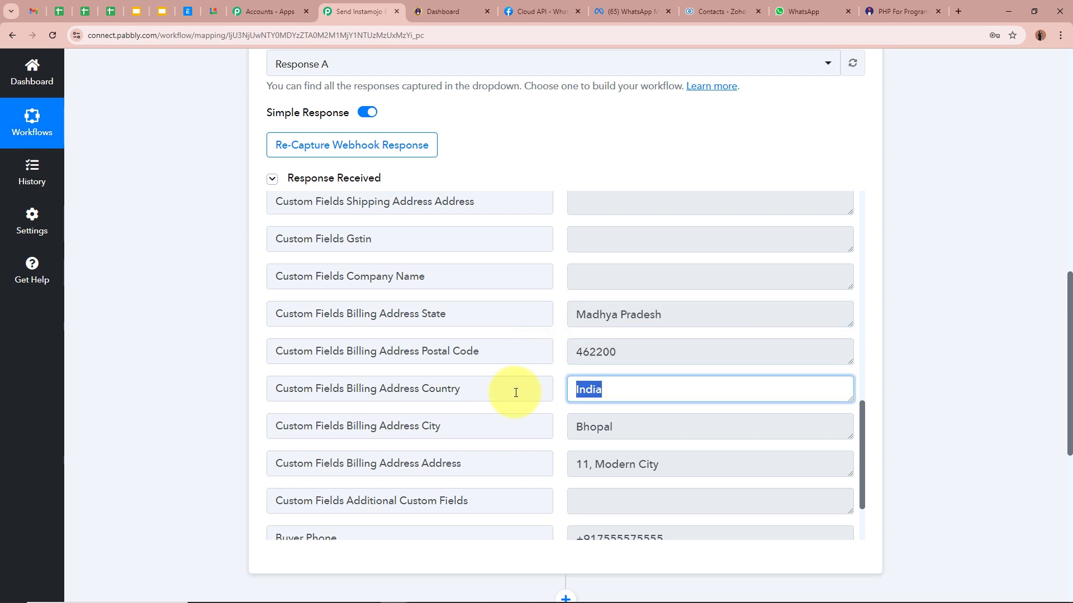
drag(626, 420, 542, 427)
scroll(541, 419, down, 2)
drag(682, 367, 557, 386)
scroll(593, 381, down, 1)
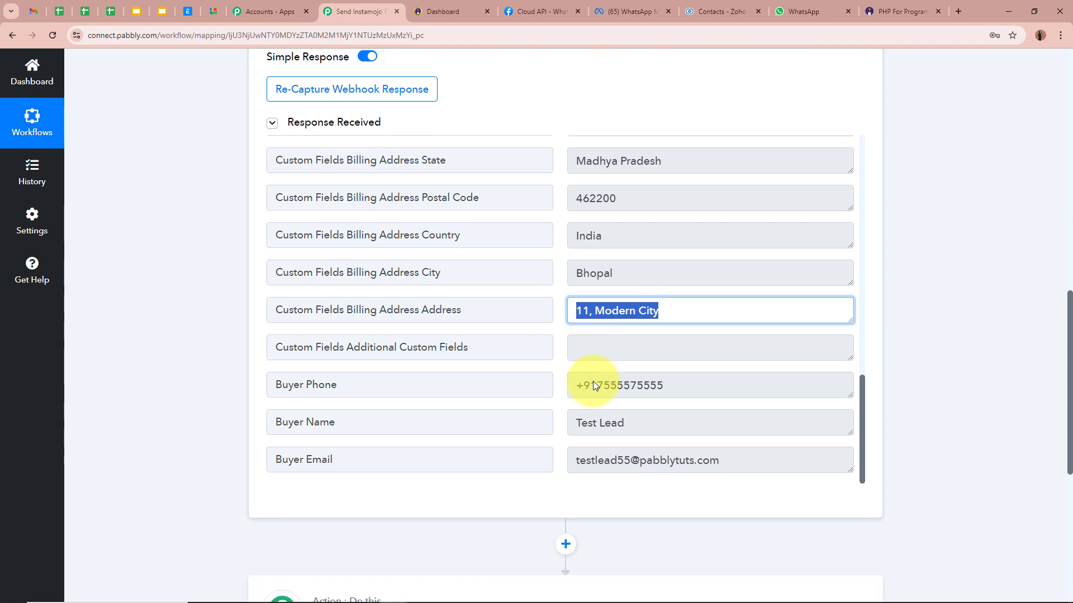
click(578, 385)
click(598, 422)
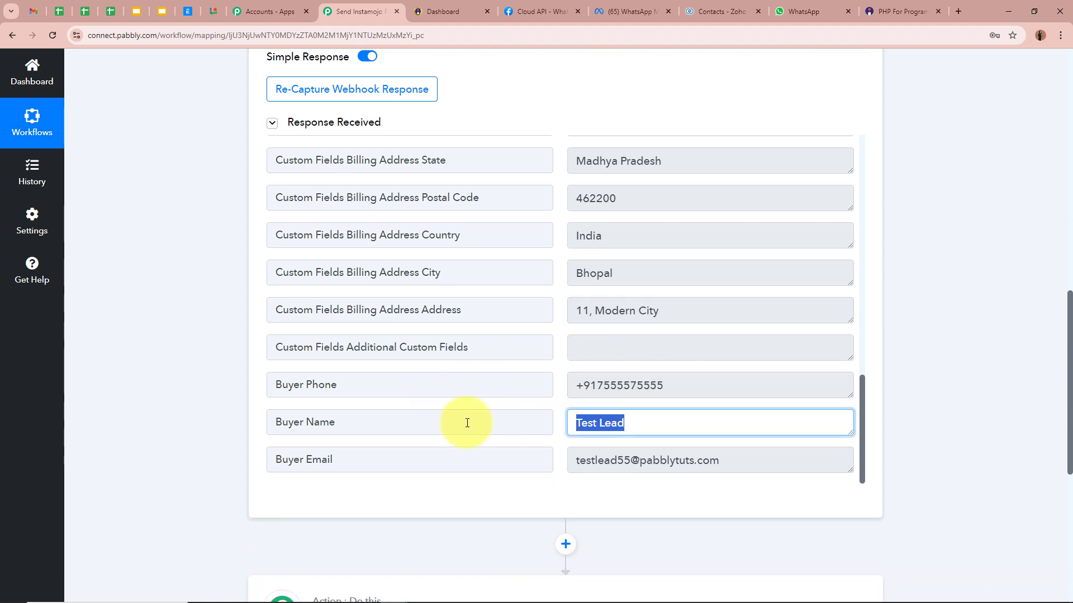
click(707, 459)
click(604, 490)
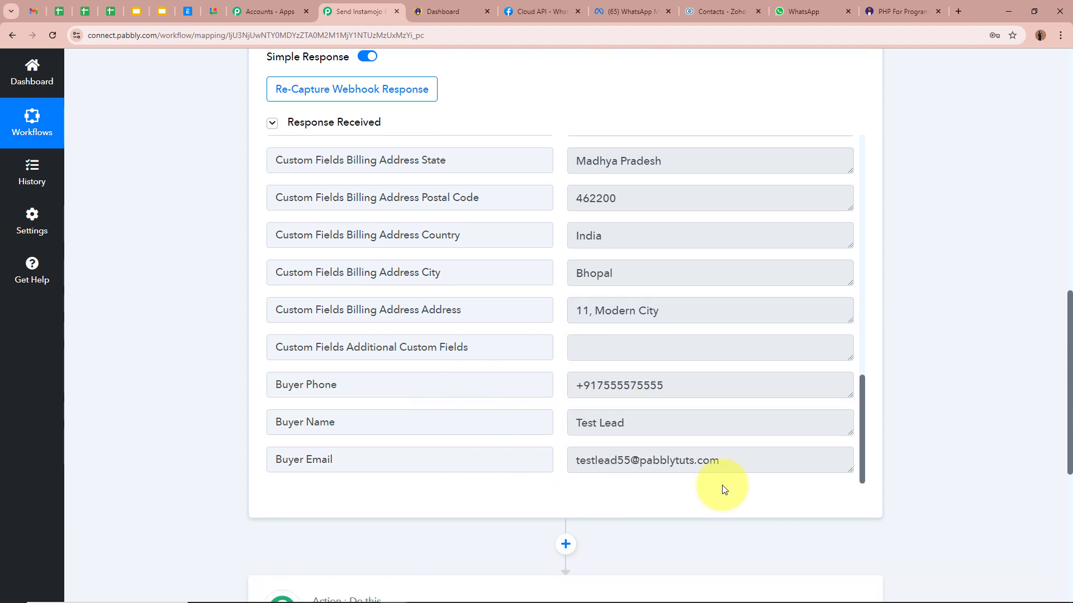
Collapse the Instamojo V1 New Sale trigger to reveal the empty action step.
scroll(723, 484, up, 10)
scroll(715, 443, up, 10)
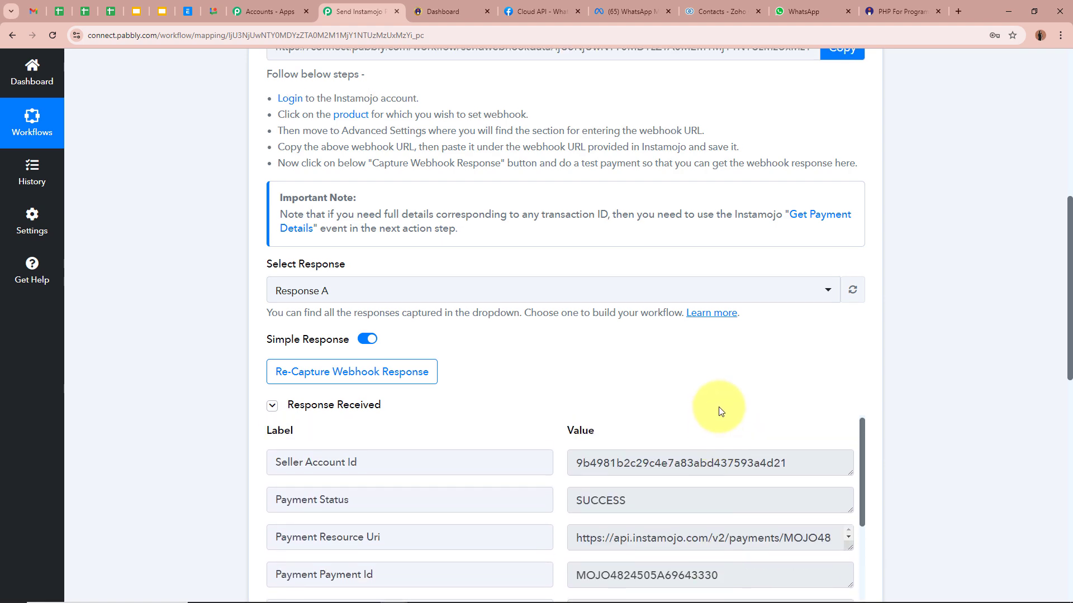
click(617, 286)
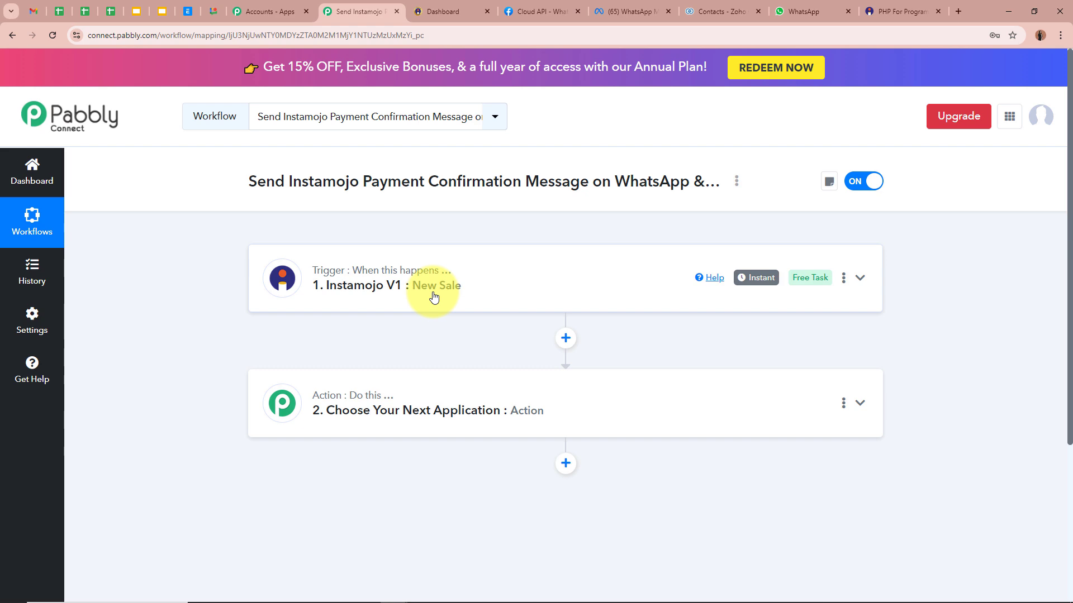
Search 'Whats' and choose WhatsApp Cloud API as the second step's app.
click(658, 391)
click(476, 290)
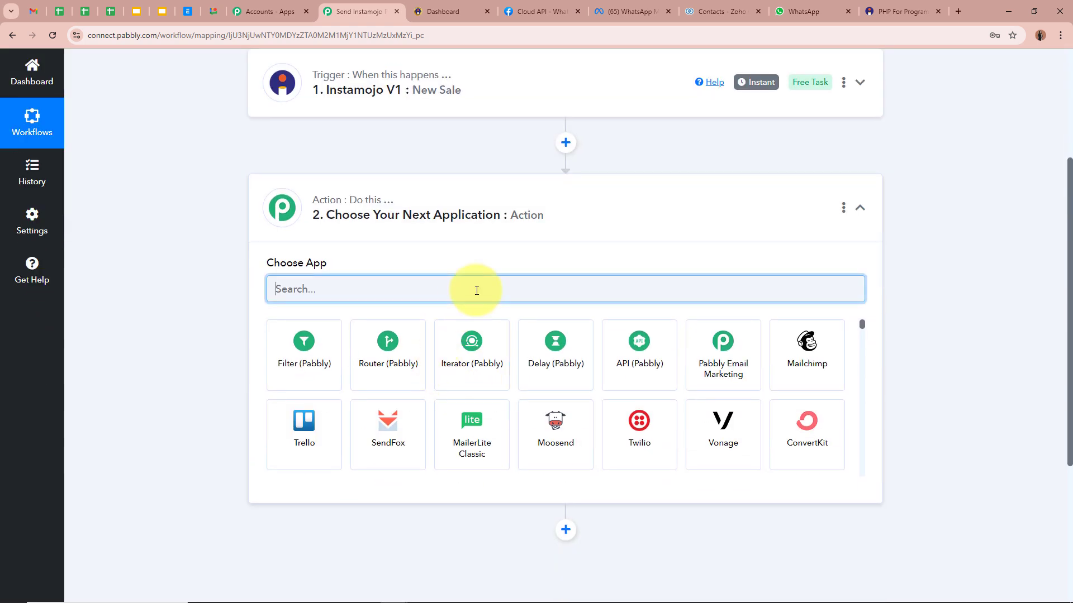
text(w)
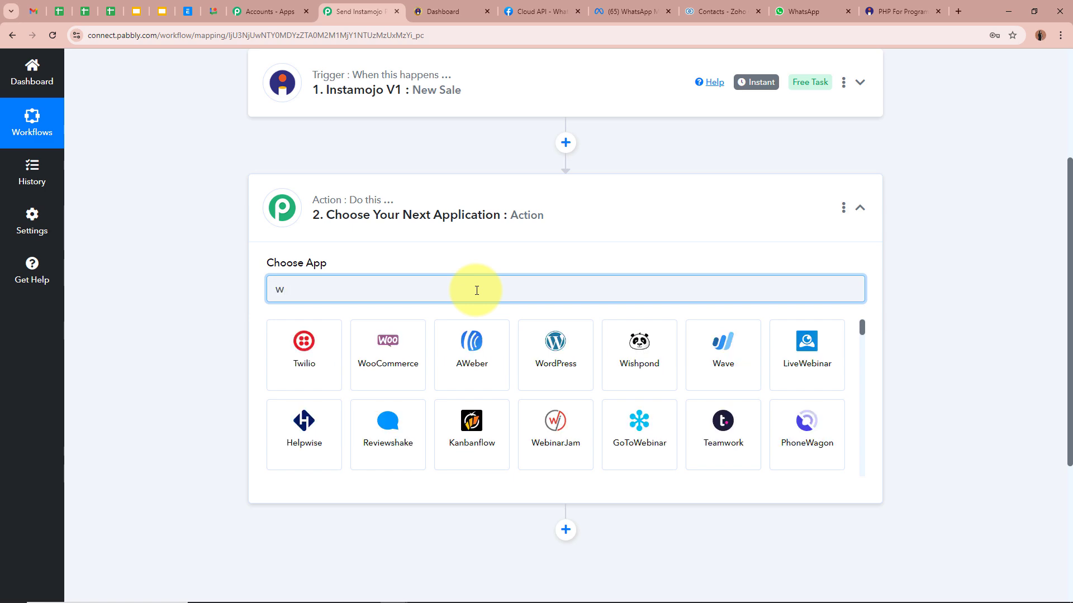
key(BackSpace)
text(Whats)
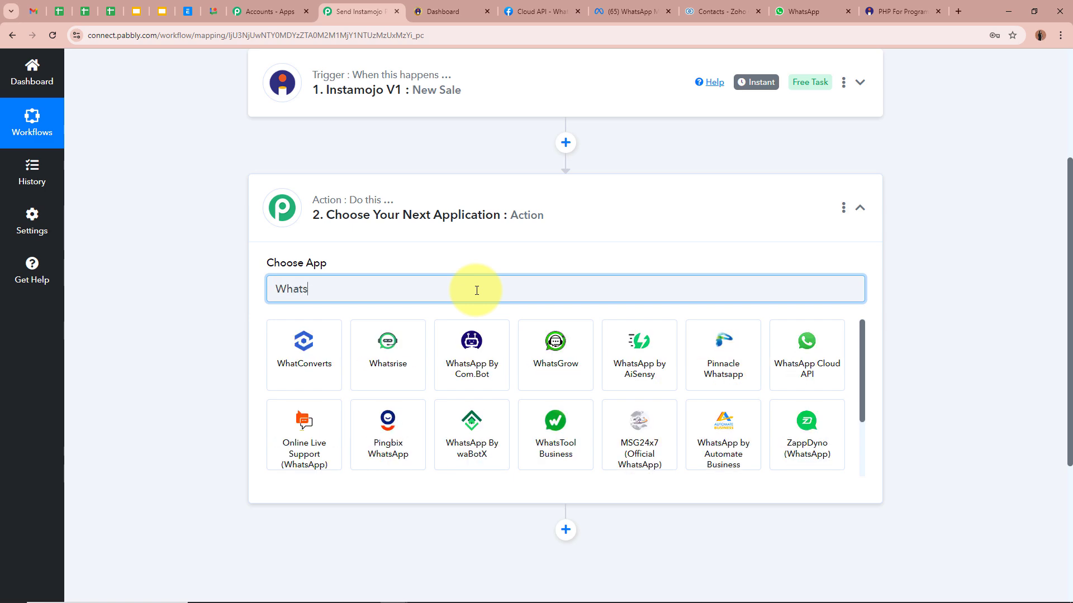
click(747, 376)
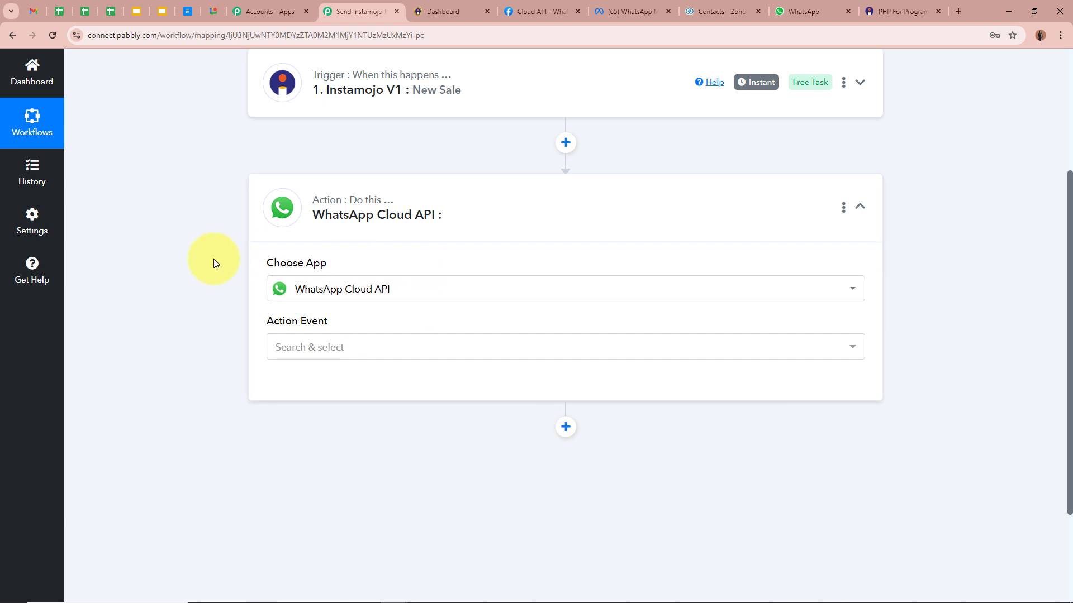
Set the action event to Send Template Message and compare it with the WhatsApp template preview.
click(311, 342)
click(316, 416)
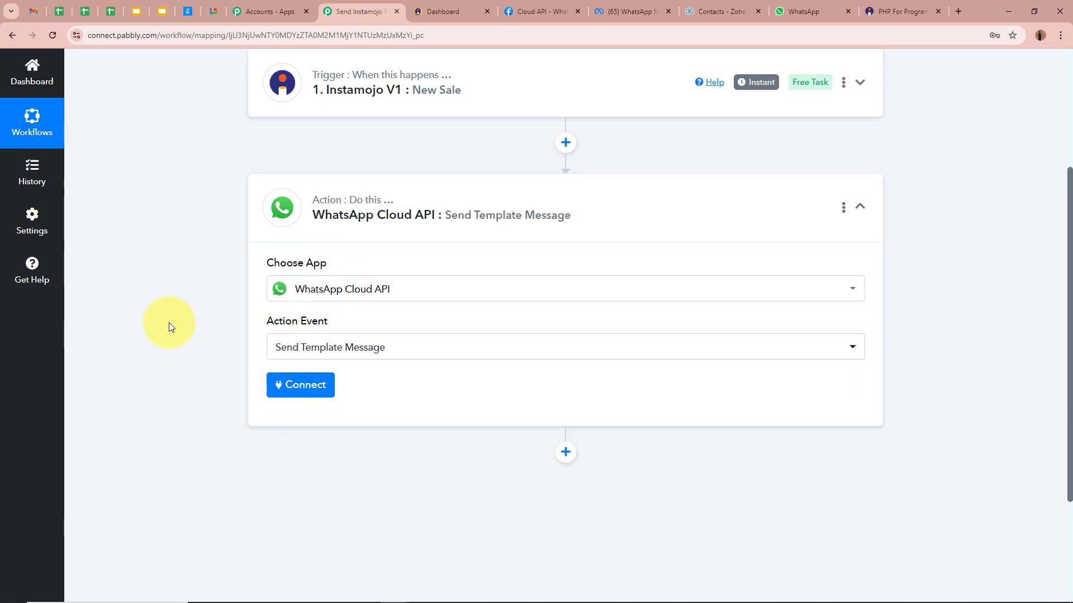
click(645, 11)
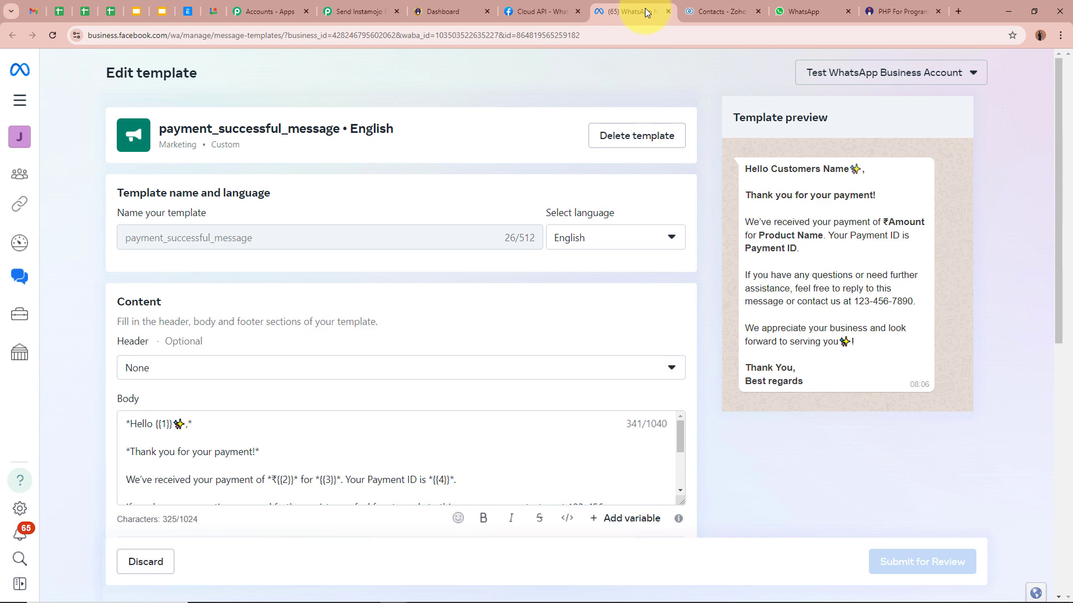
drag(745, 168, 810, 380)
click(825, 322)
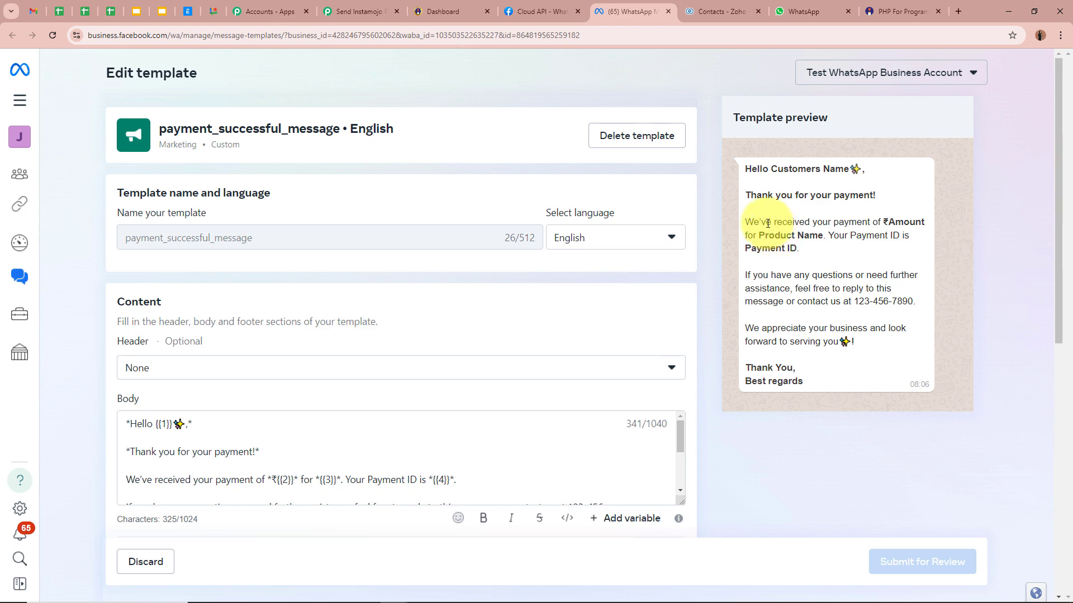
click(357, 11)
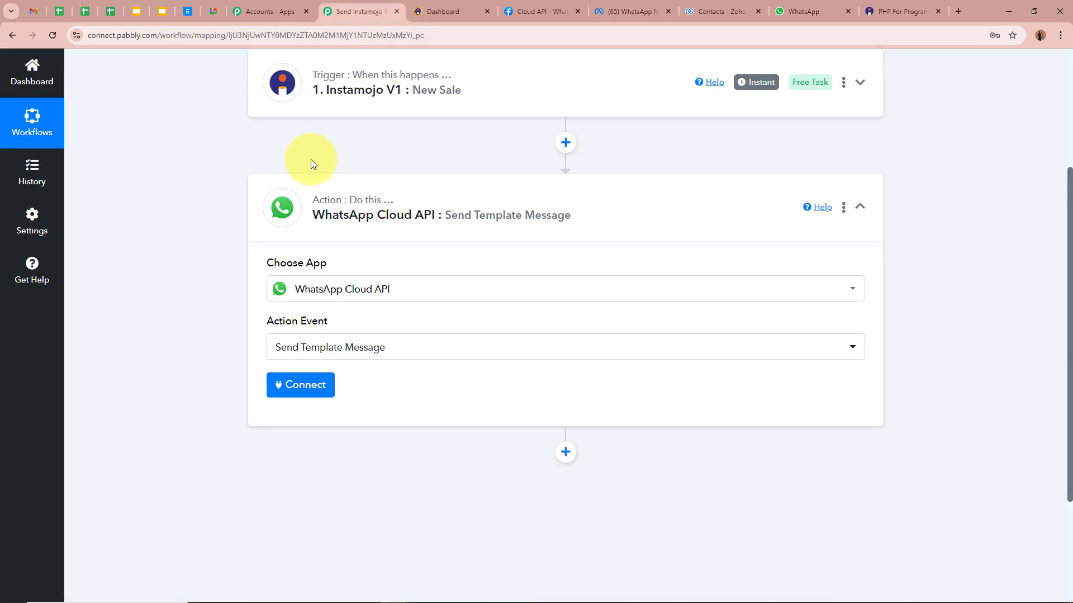
Start a new WhatsApp Cloud API connection and locate its Phone Number ID and Business Account ID fields.
click(300, 385)
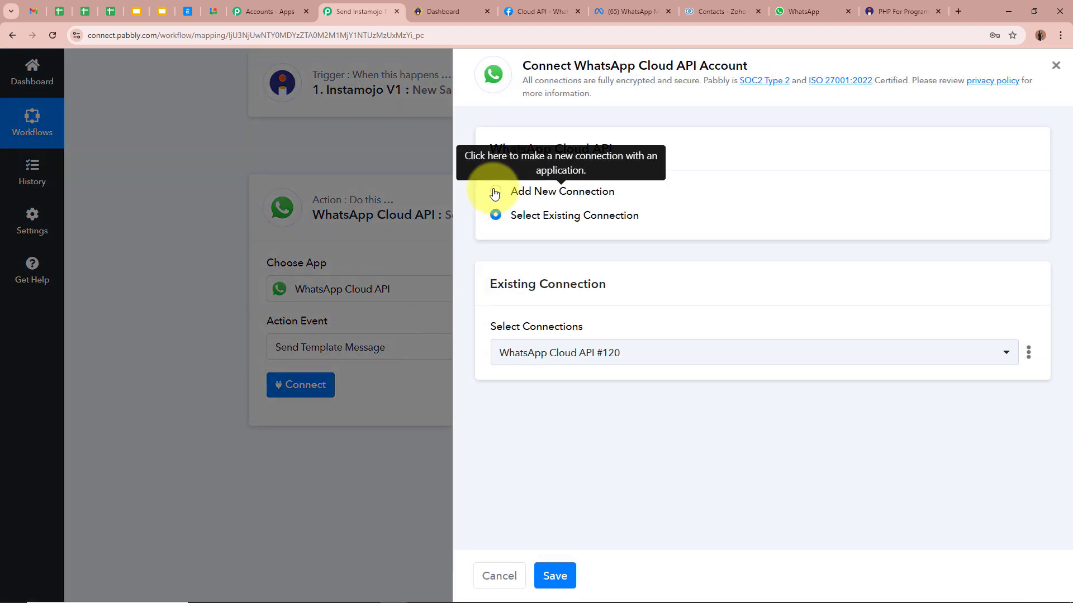
click(494, 191)
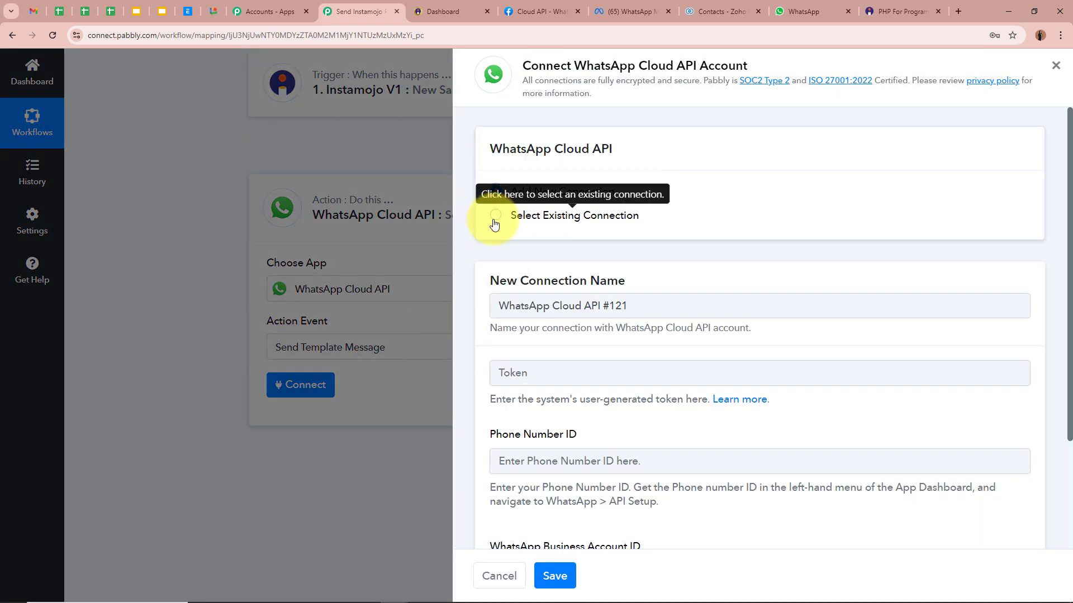
scroll(692, 230, down, 3)
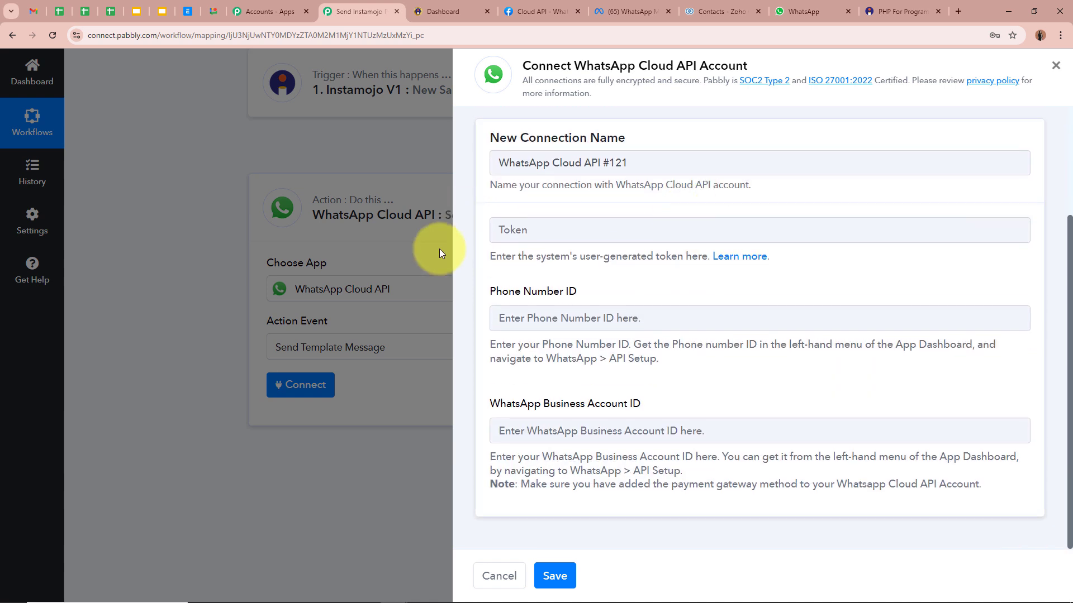
drag(488, 296, 704, 300)
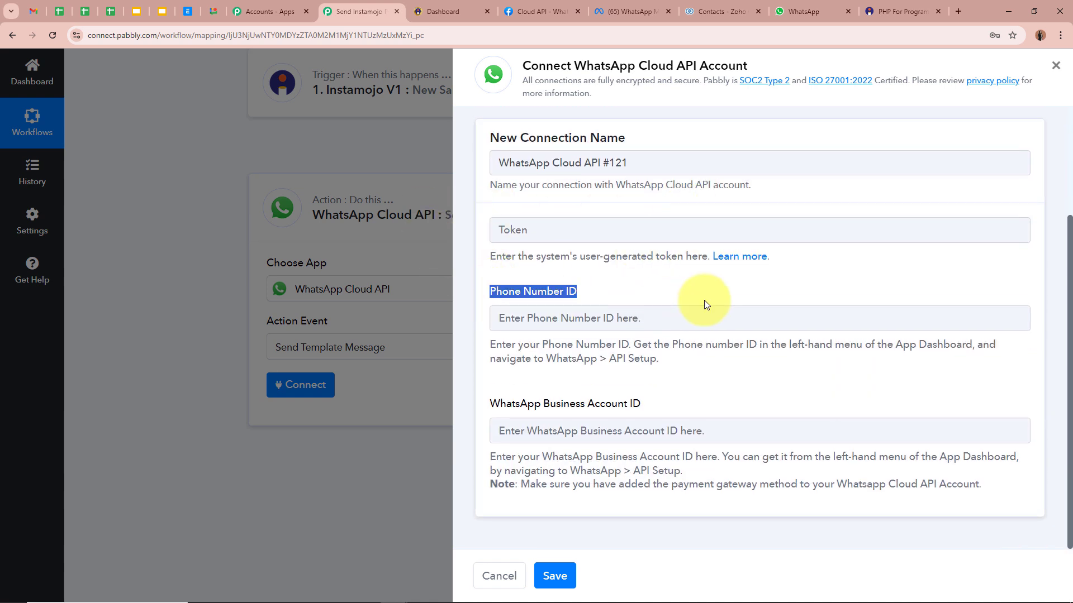
drag(491, 403, 735, 392)
click(747, 391)
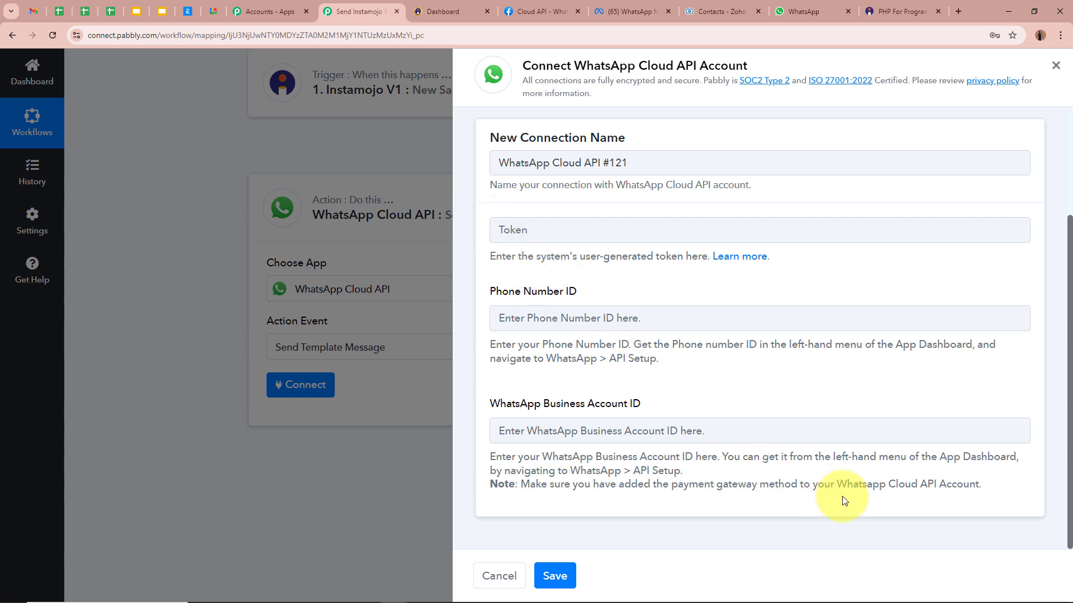
click(749, 260)
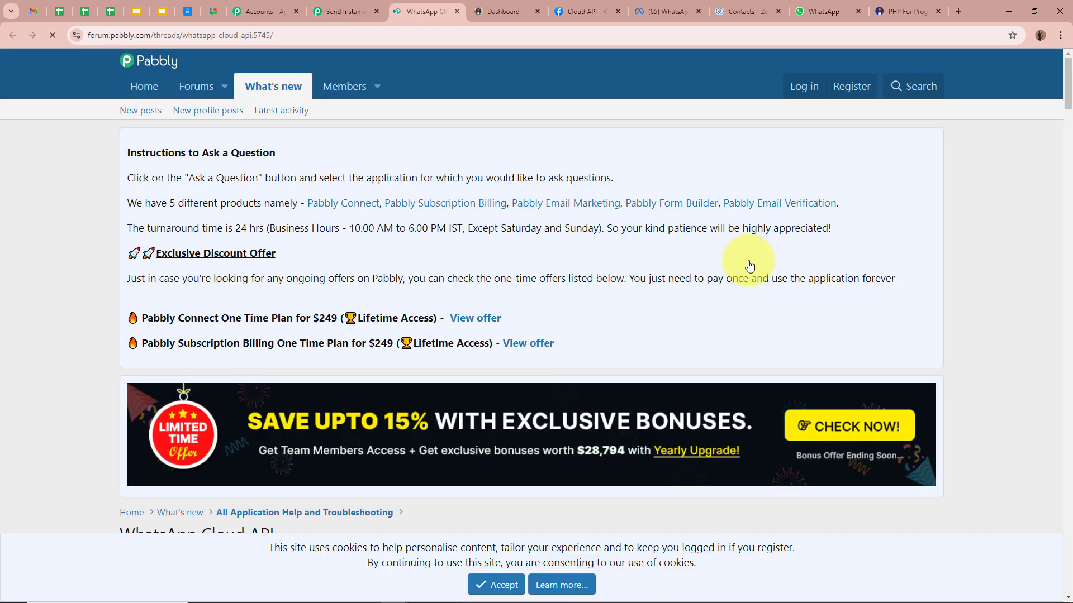
scroll(681, 320, down, 6)
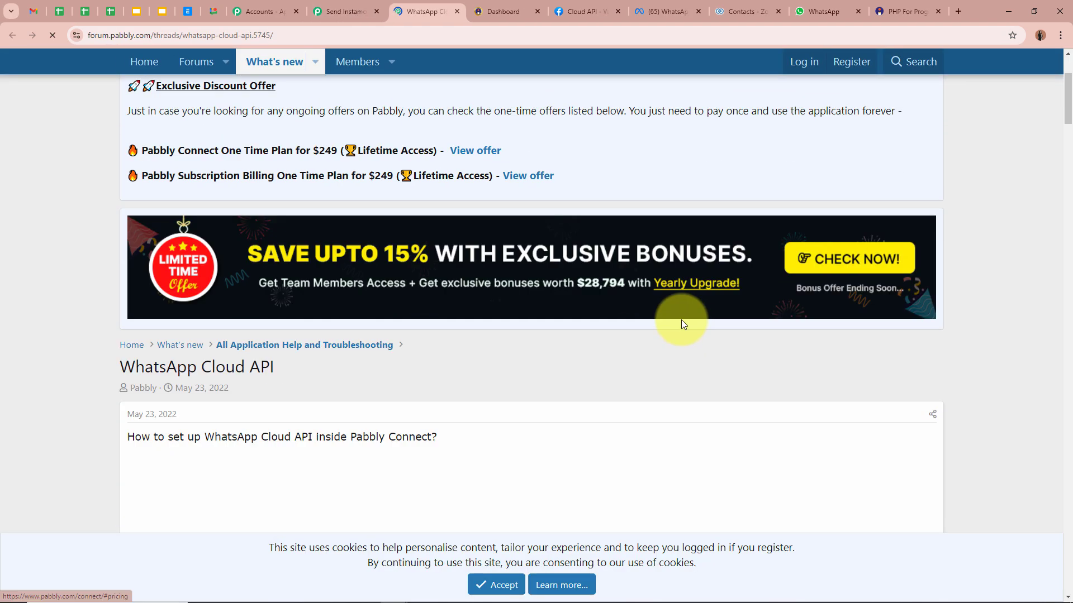
drag(132, 270, 457, 268)
click(35, 375)
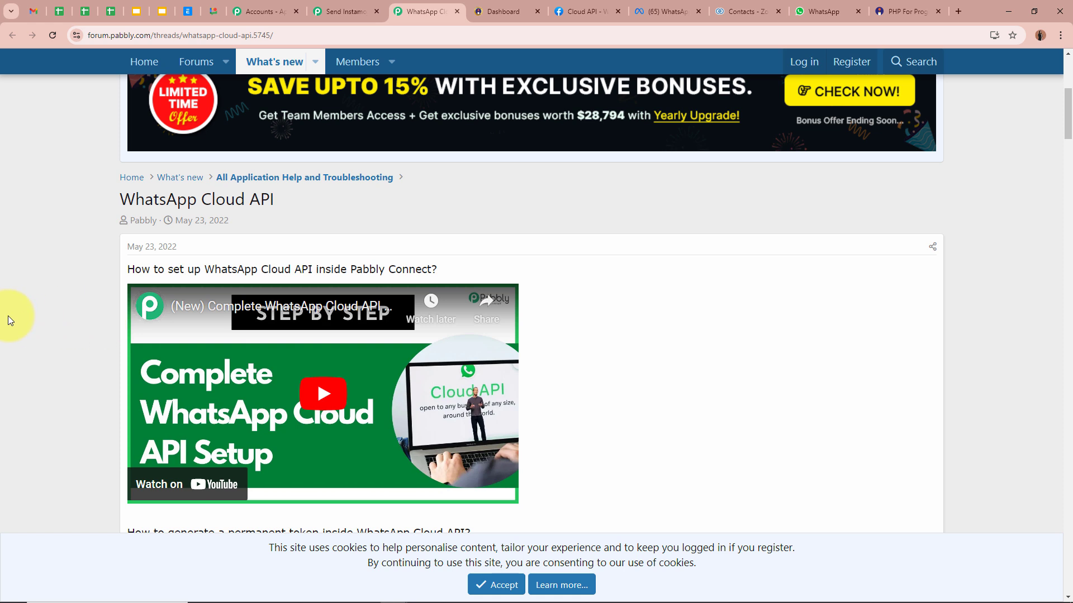
scroll(8, 316, down, 2)
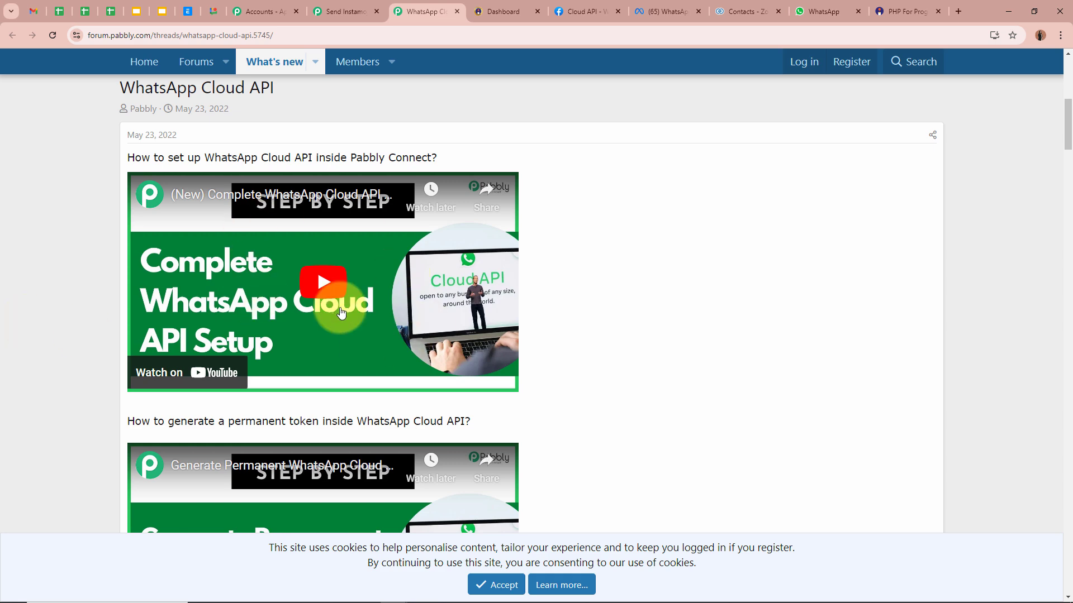
click(353, 4)
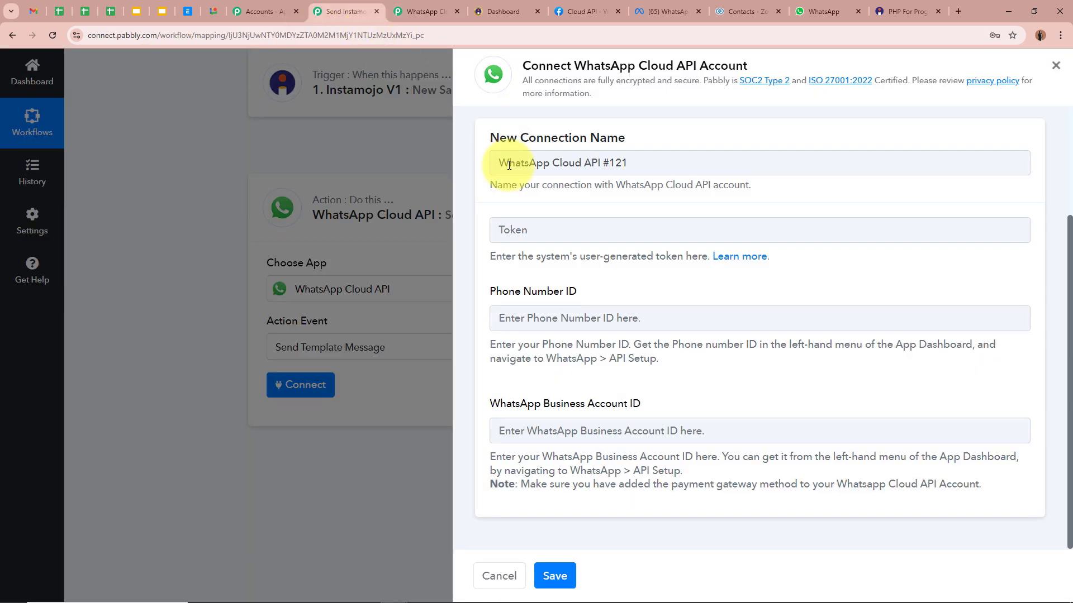
click(447, 4)
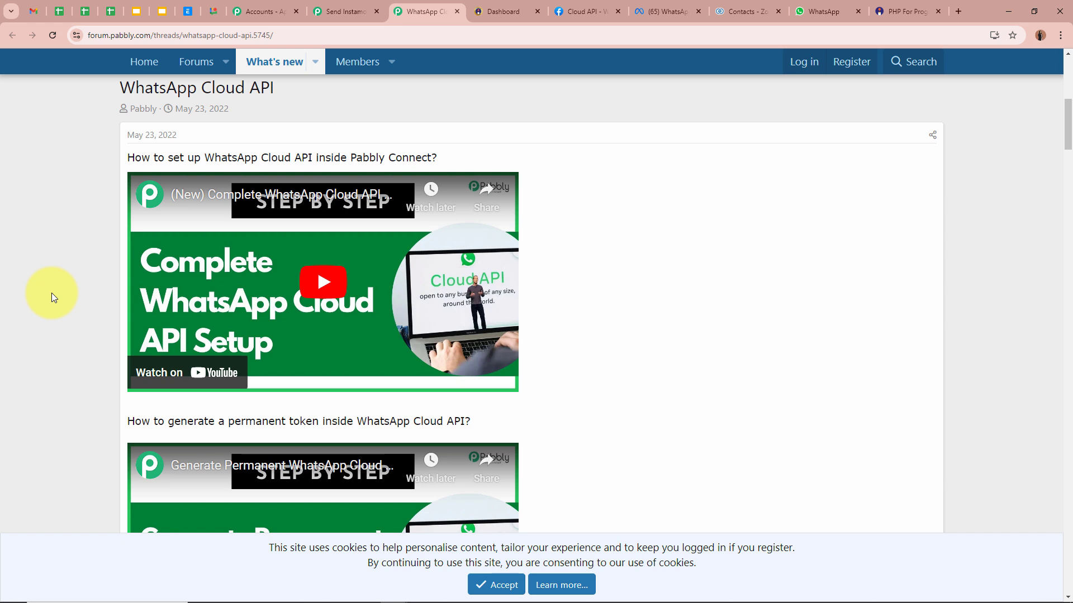
scroll(52, 296, down, 3)
drag(133, 251, 380, 243)
drag(468, 250, 486, 253)
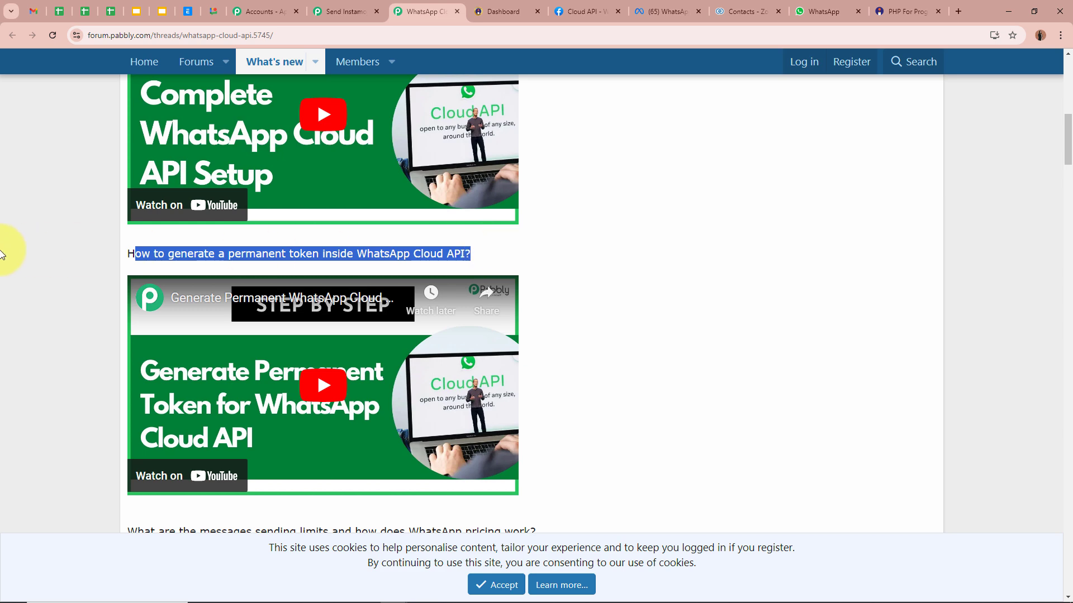
click(91, 256)
click(338, 19)
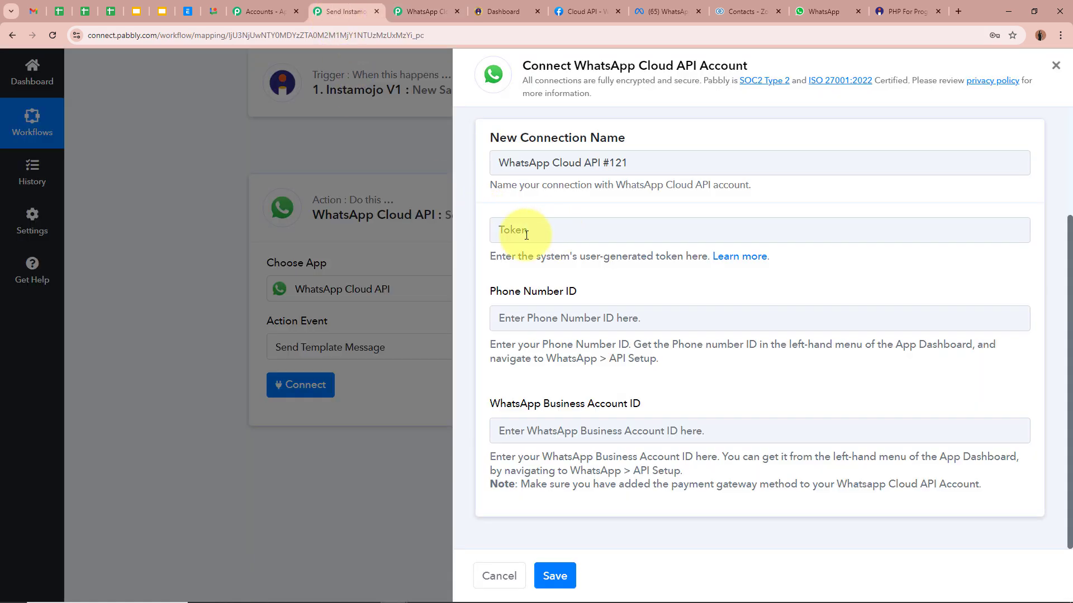
click(424, 13)
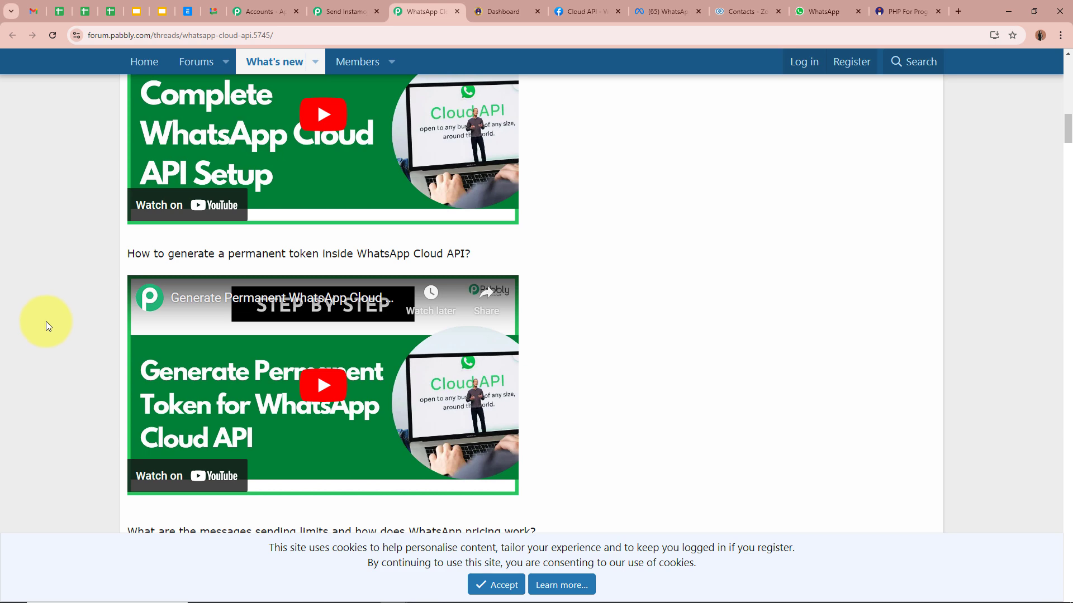
scroll(314, 268, up, 1)
scroll(290, 313, down, 2)
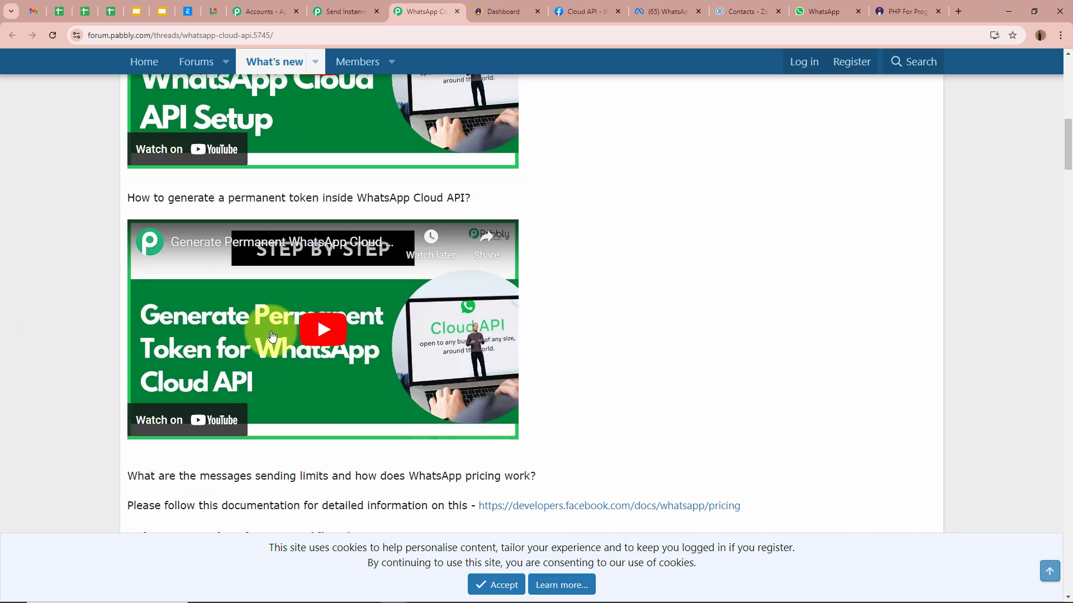
scroll(73, 319, up, 4)
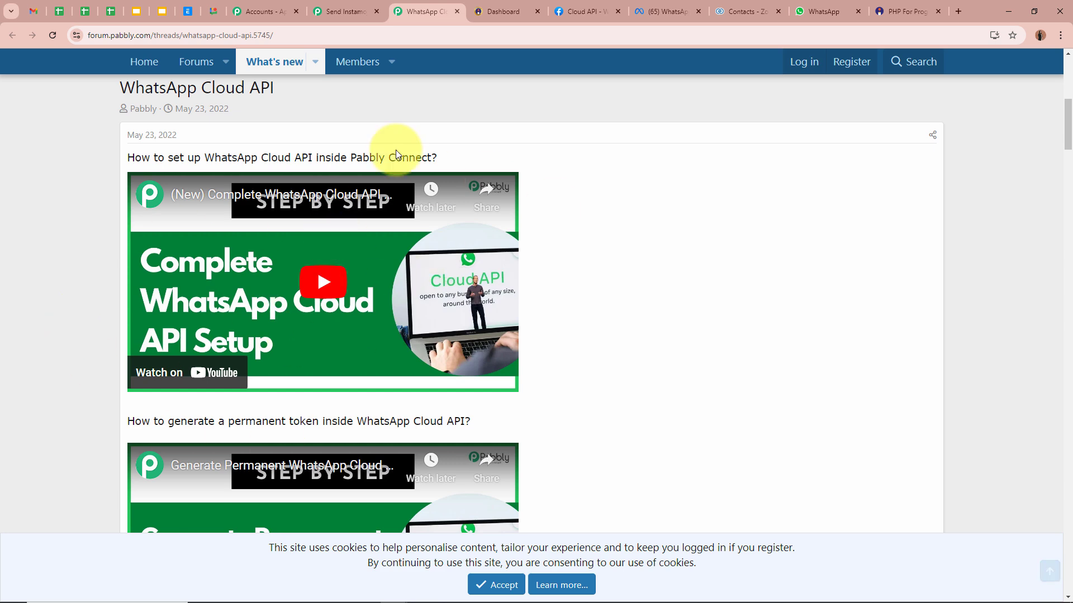
click(456, 11)
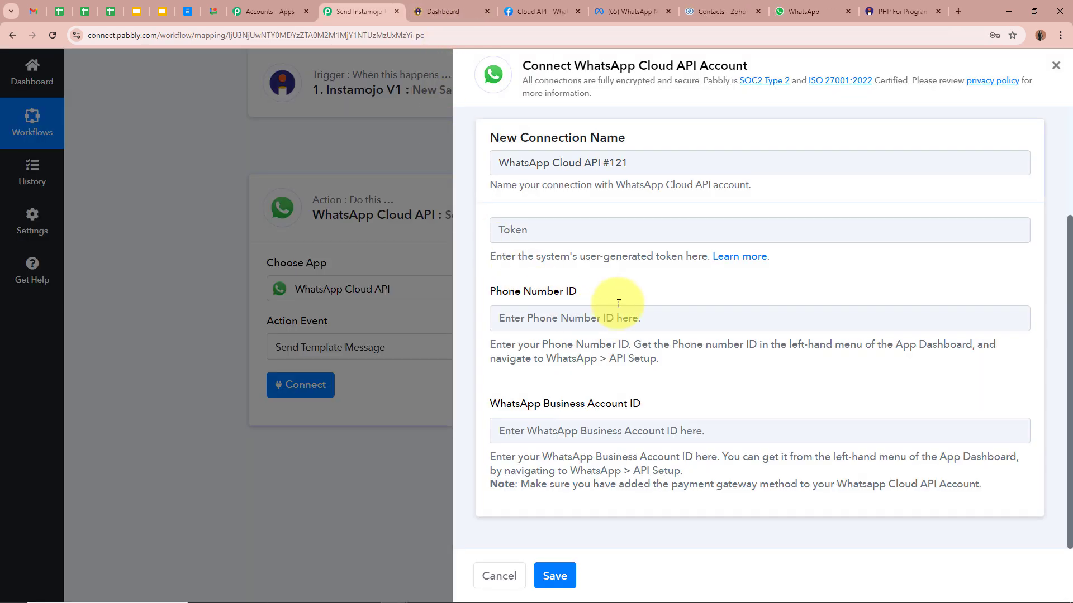
Copy the temporary access token from Meta's API Setup page into the connection's token field.
click(539, 11)
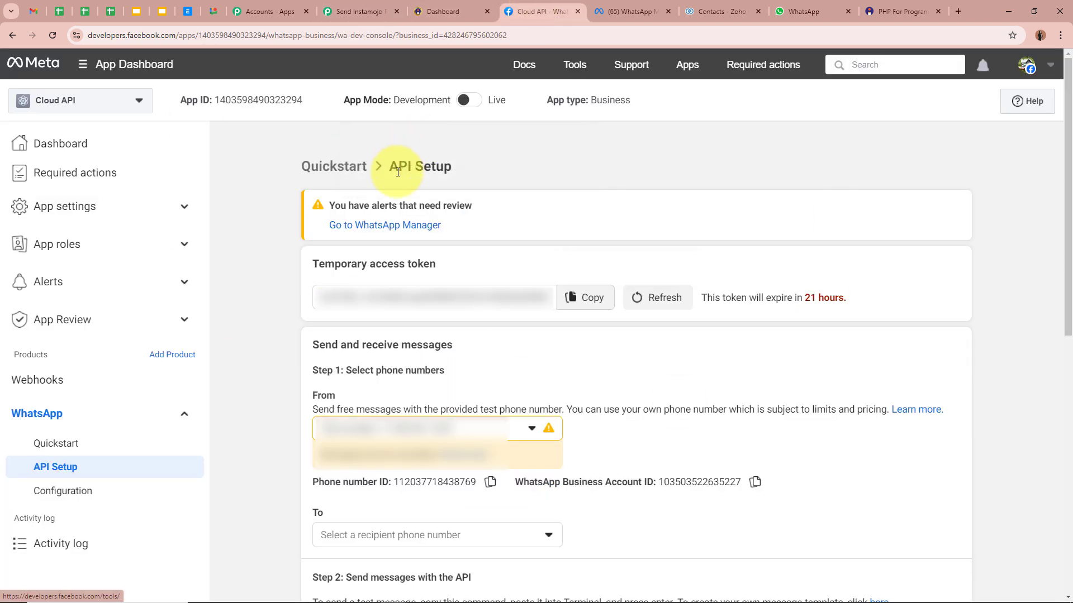
drag(398, 170, 485, 164)
click(485, 164)
drag(411, 264, 436, 264)
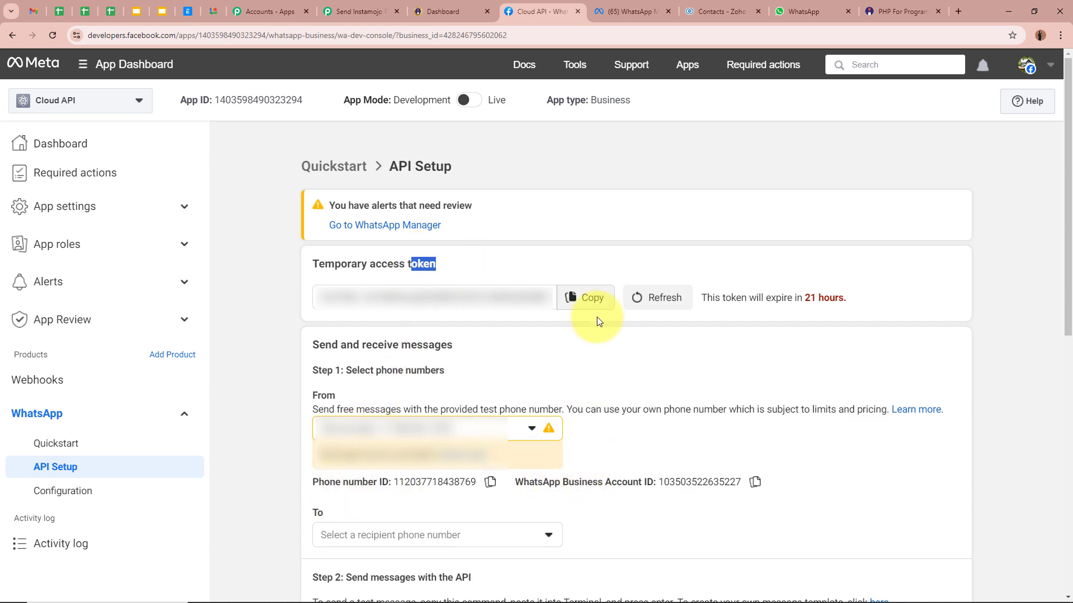
click(565, 259)
click(582, 308)
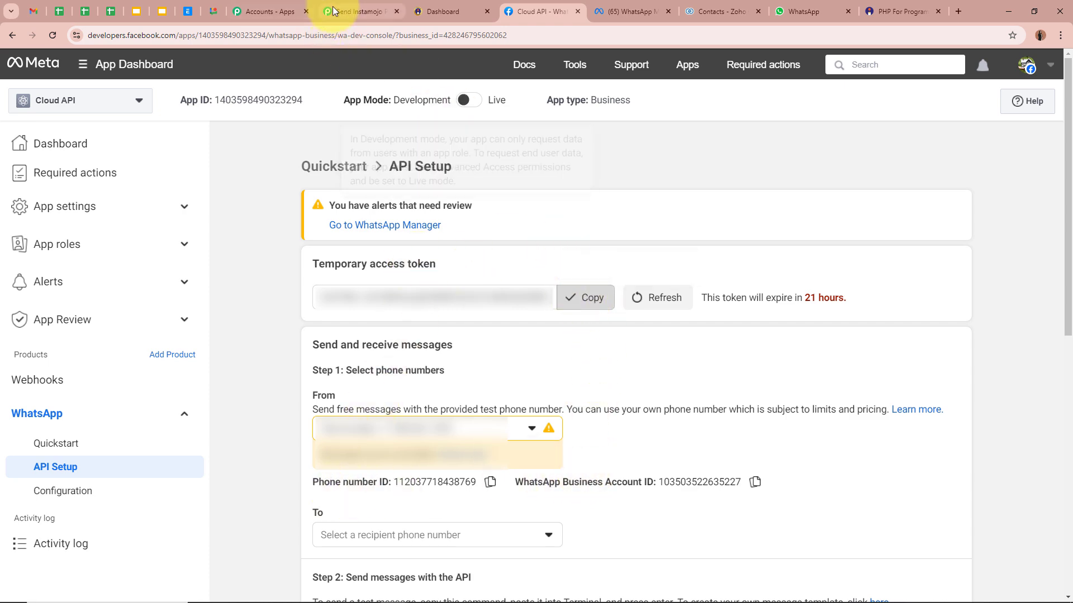
click(358, 11)
click(554, 230)
key(ctrl+v)
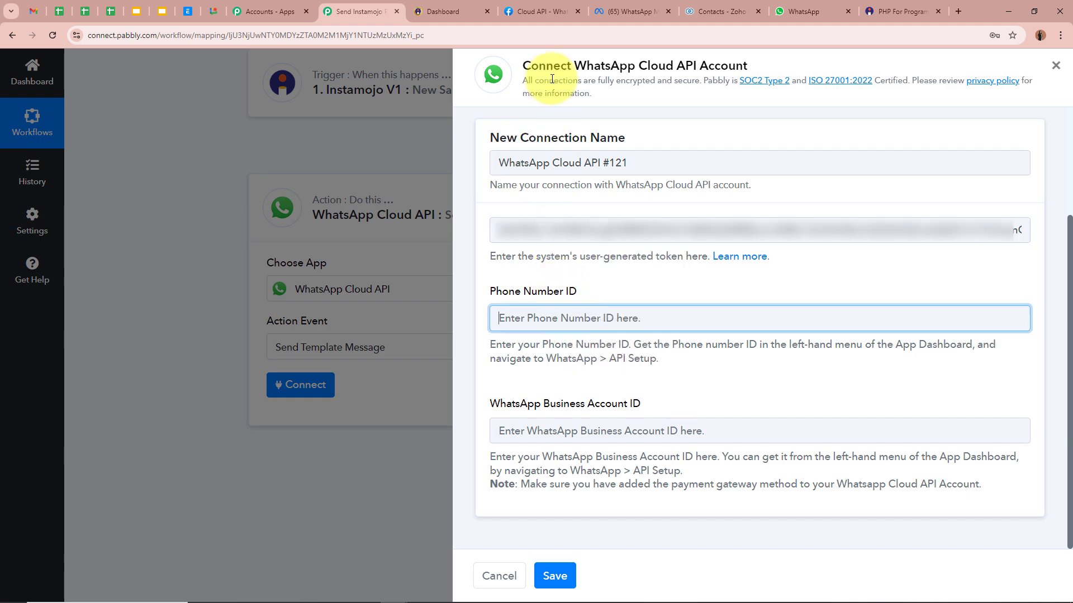
Paste the Meta phone number ID and WhatsApp Business Account ID, then save the connection.
click(539, 11)
click(490, 482)
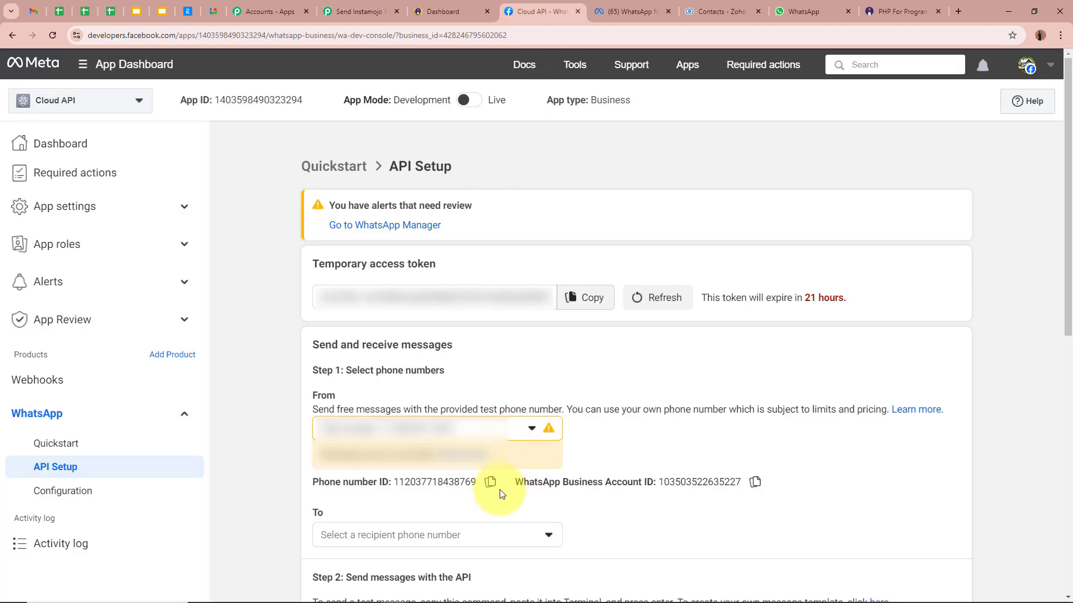
click(346, 11)
key(ctrl+v)
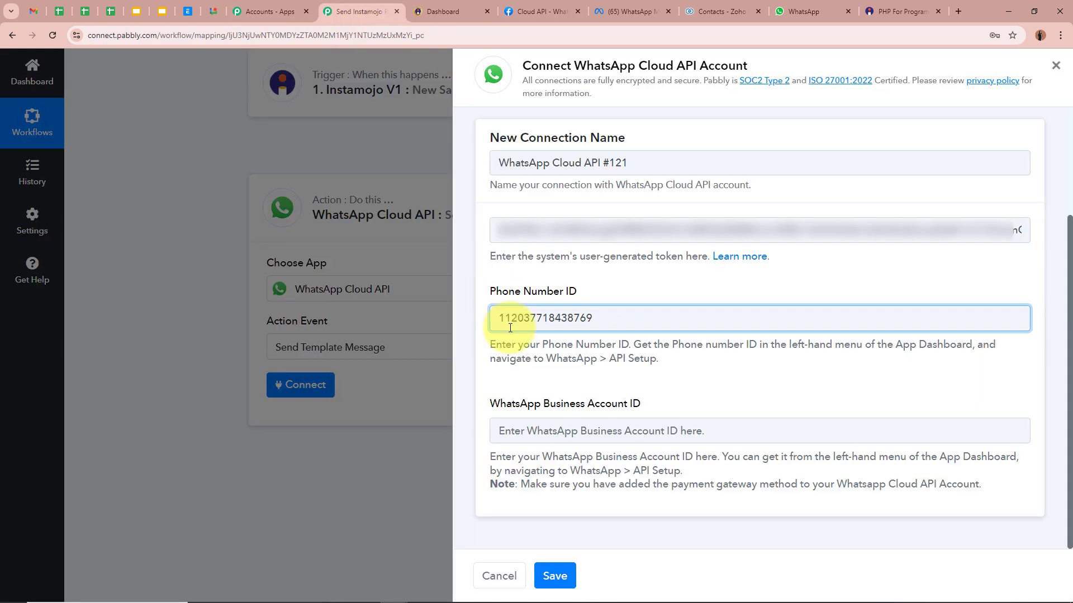
click(529, 430)
click(536, 7)
click(754, 481)
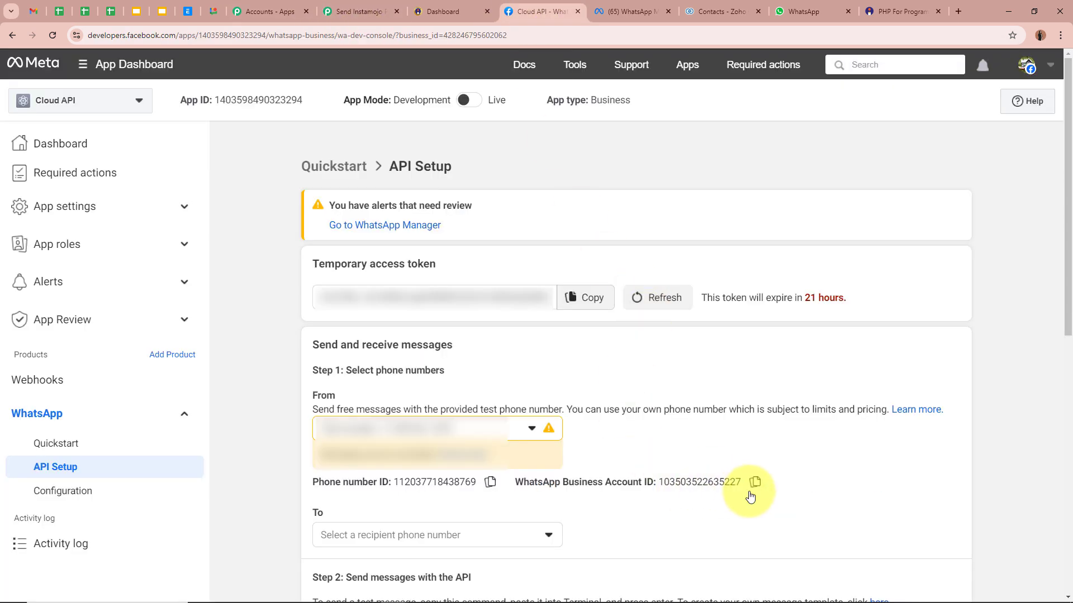
click(363, 12)
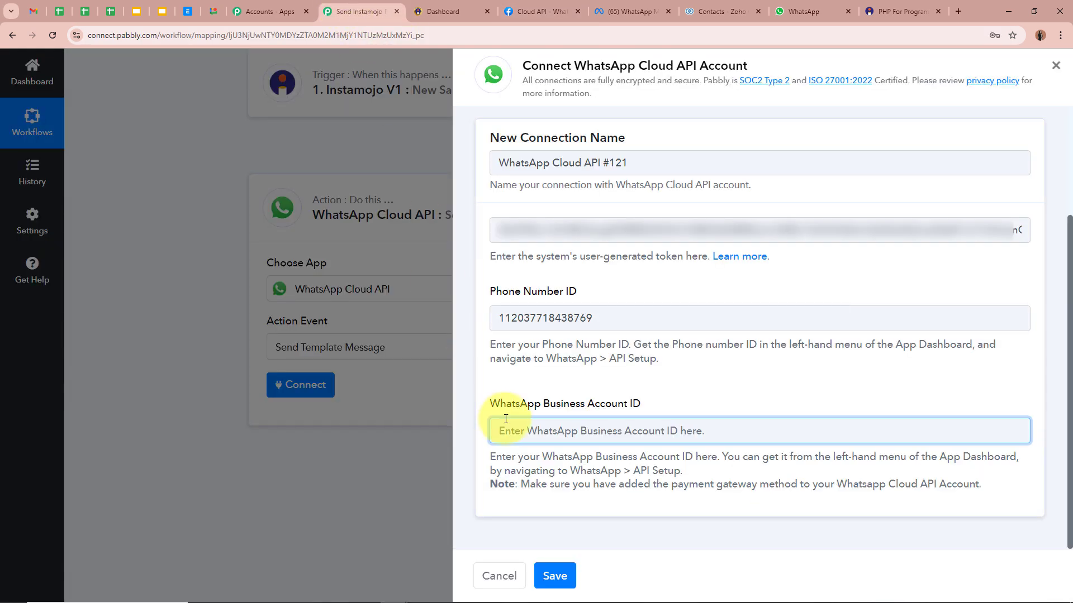
key(ctrl+v)
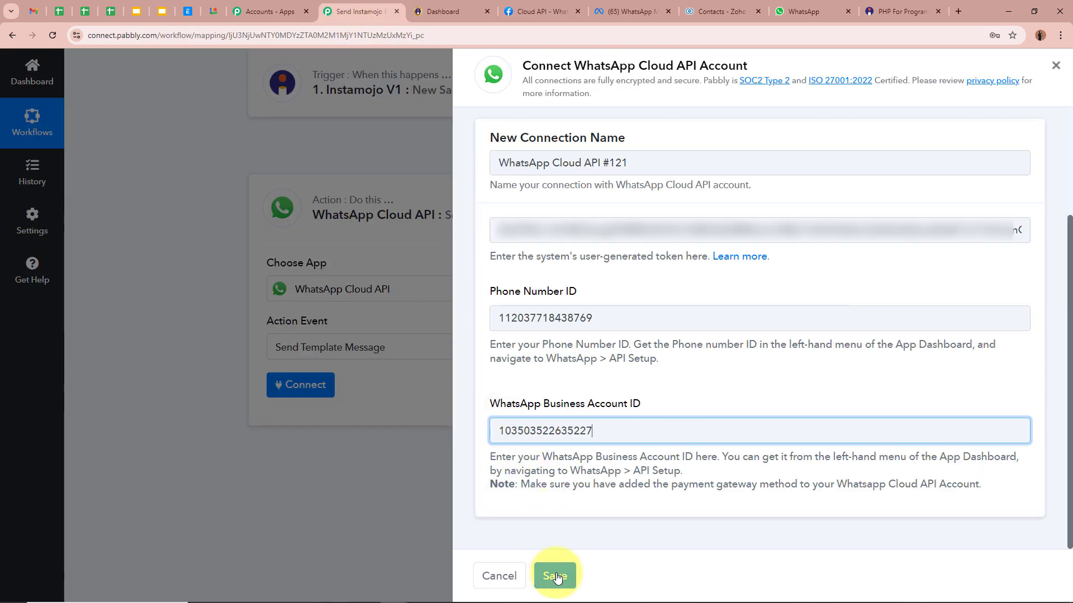
click(554, 576)
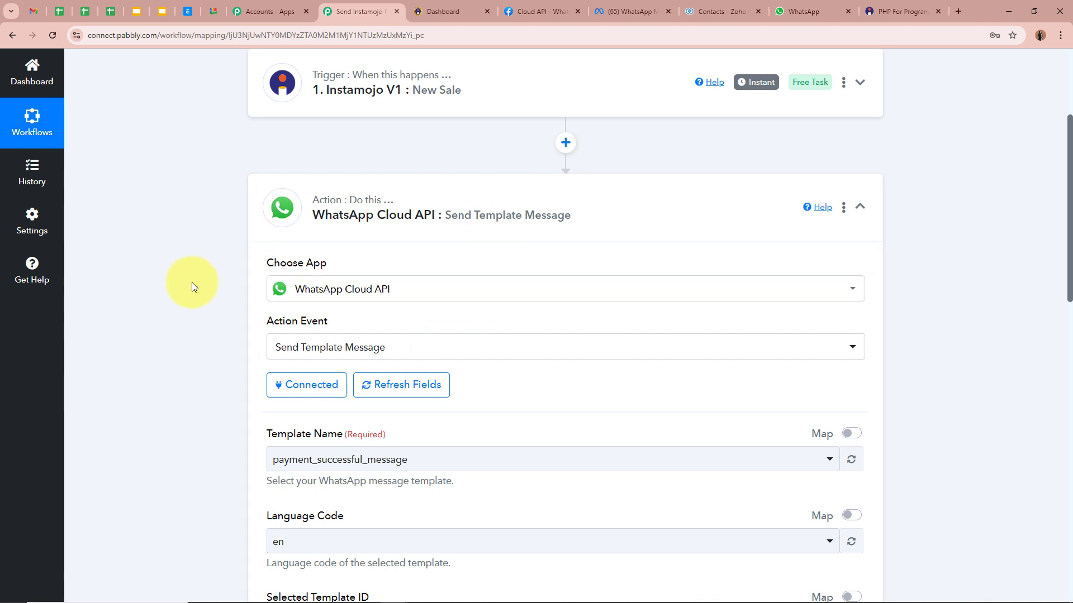
scroll(193, 282, down, 4)
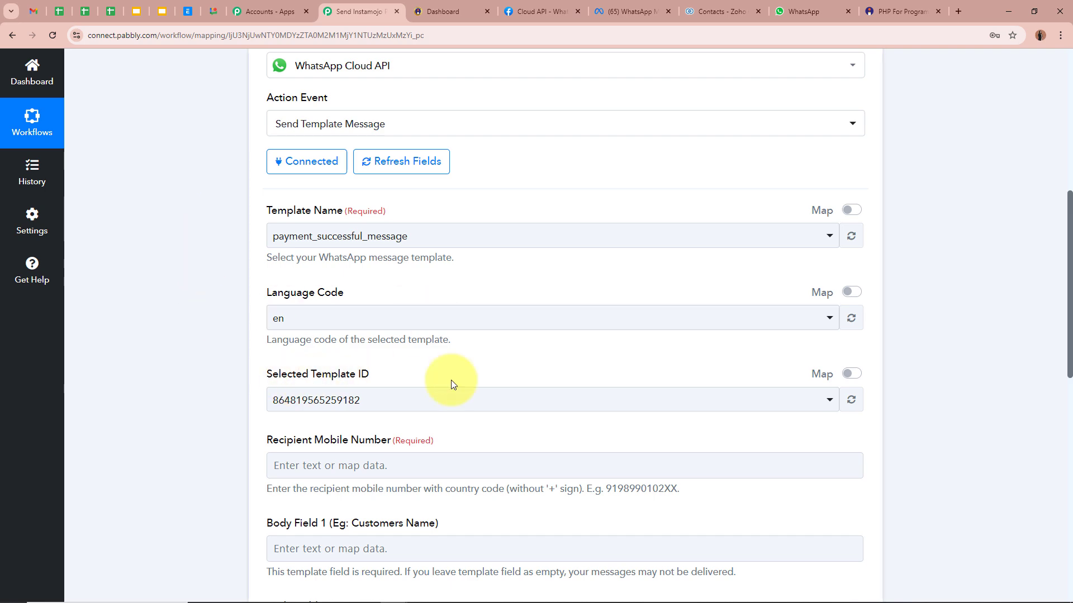
click(628, 11)
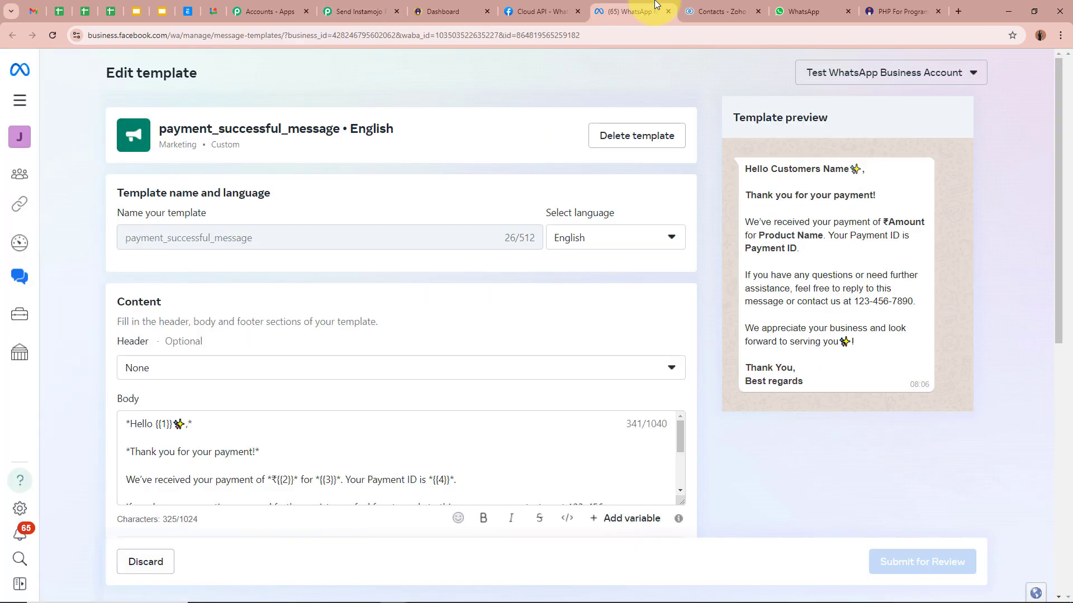
drag(122, 233, 290, 236)
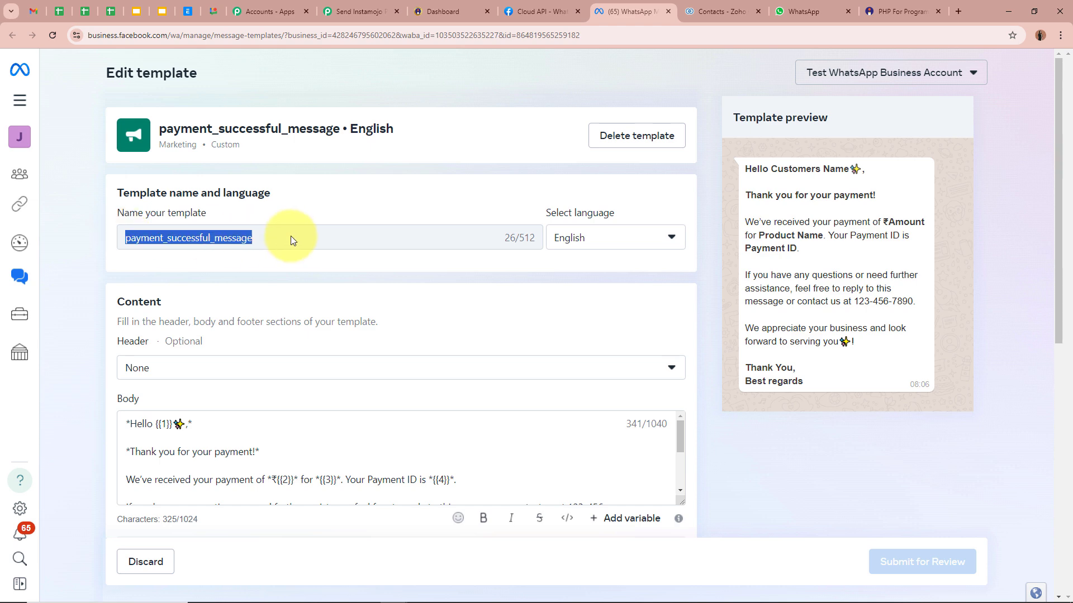
click(291, 235)
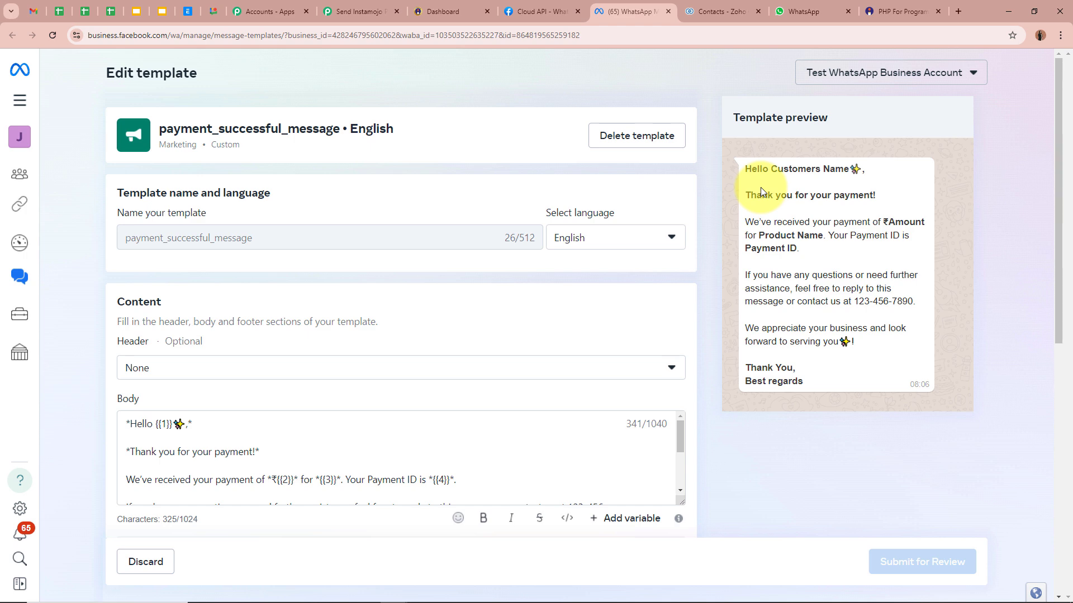
click(162, 424)
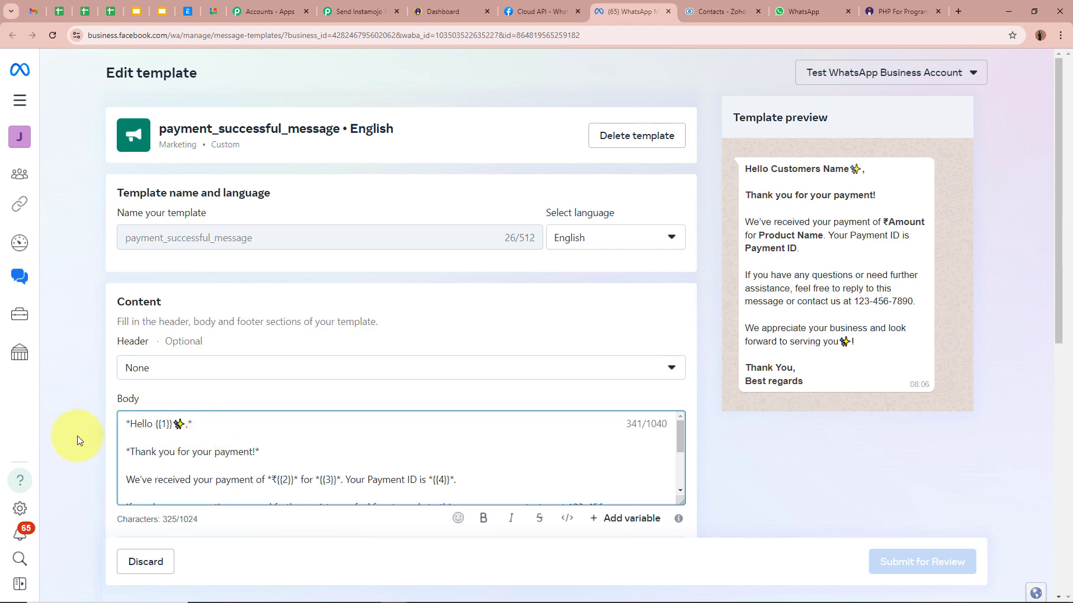
click(360, 11)
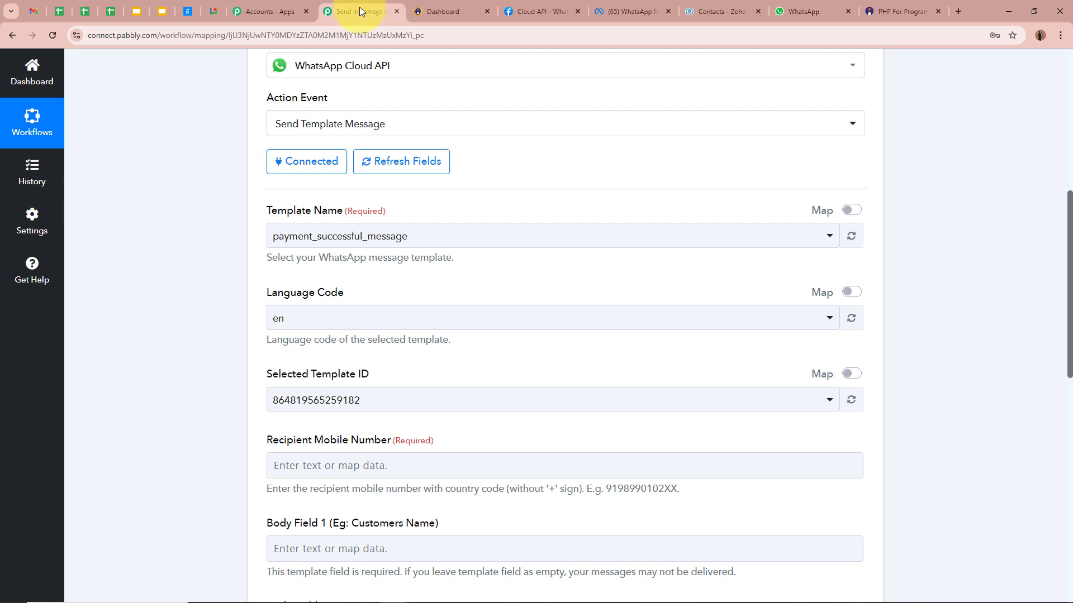
click(383, 232)
click(364, 302)
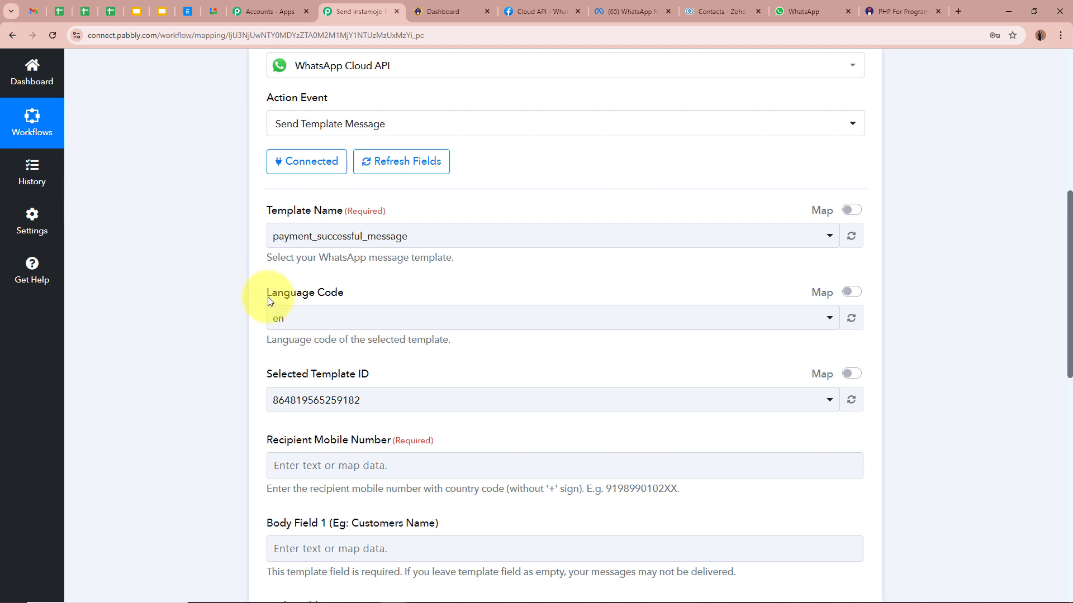
Review the loaded Language Code and Selected Template ID settings.
drag(268, 297, 370, 297)
drag(268, 379, 445, 377)
click(154, 344)
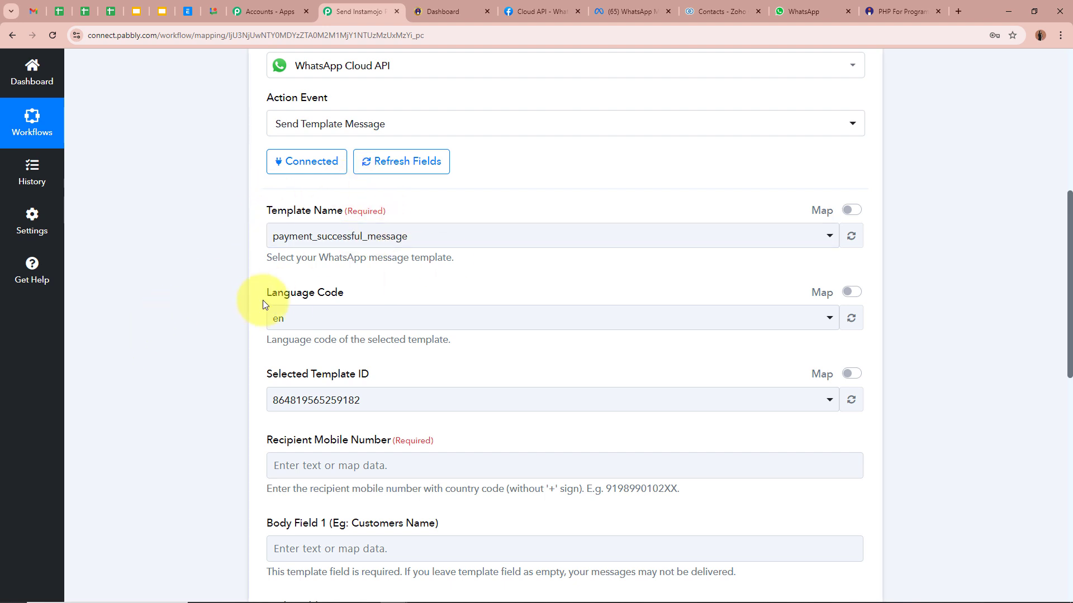
scroll(242, 263, down, 3)
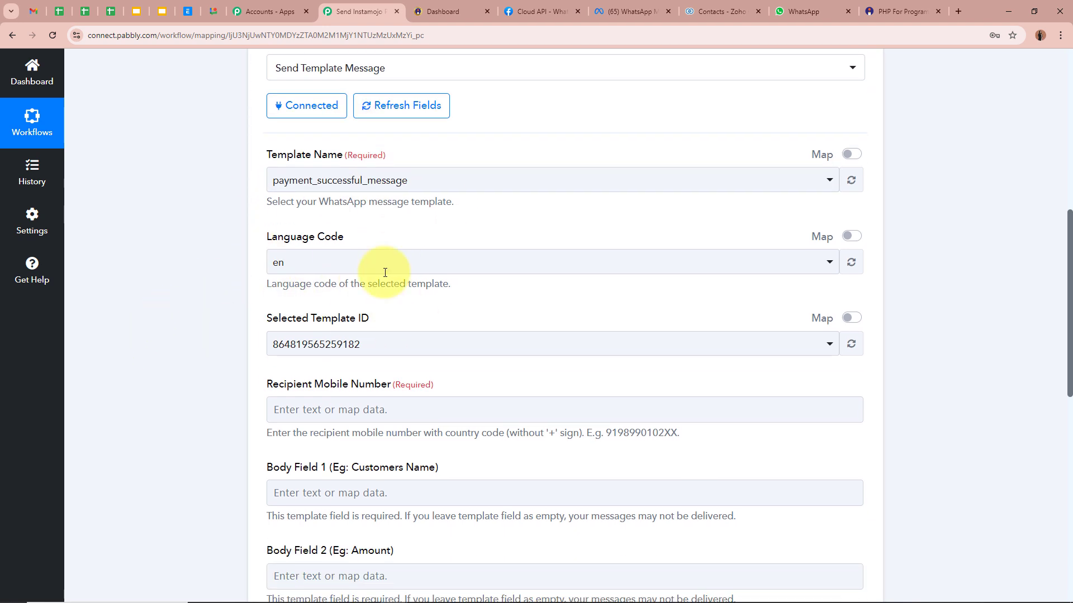
scroll(216, 287, down, 1)
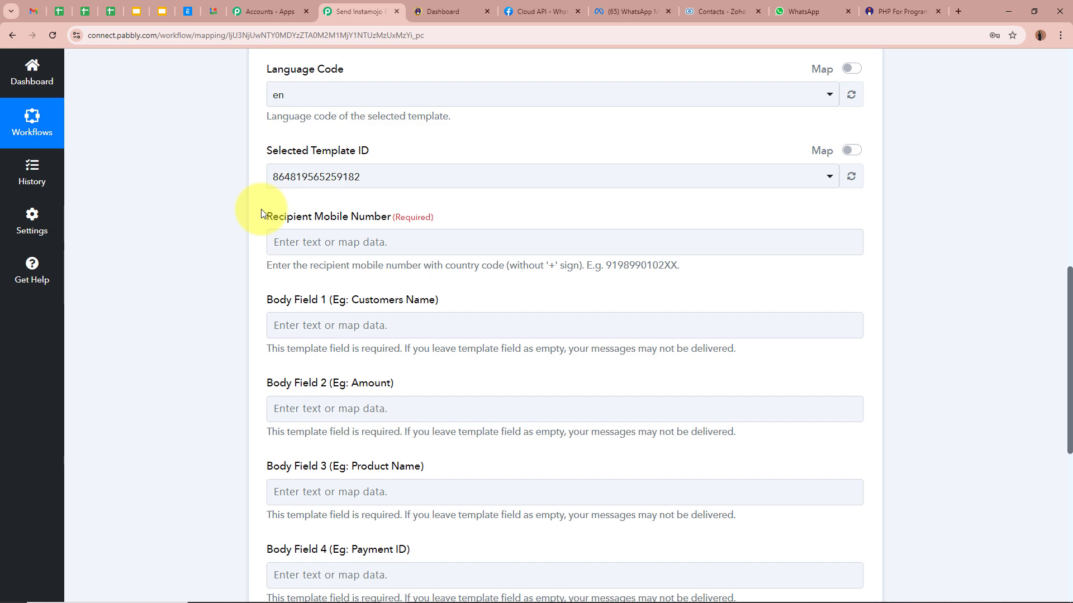
scroll(261, 212, up, 10)
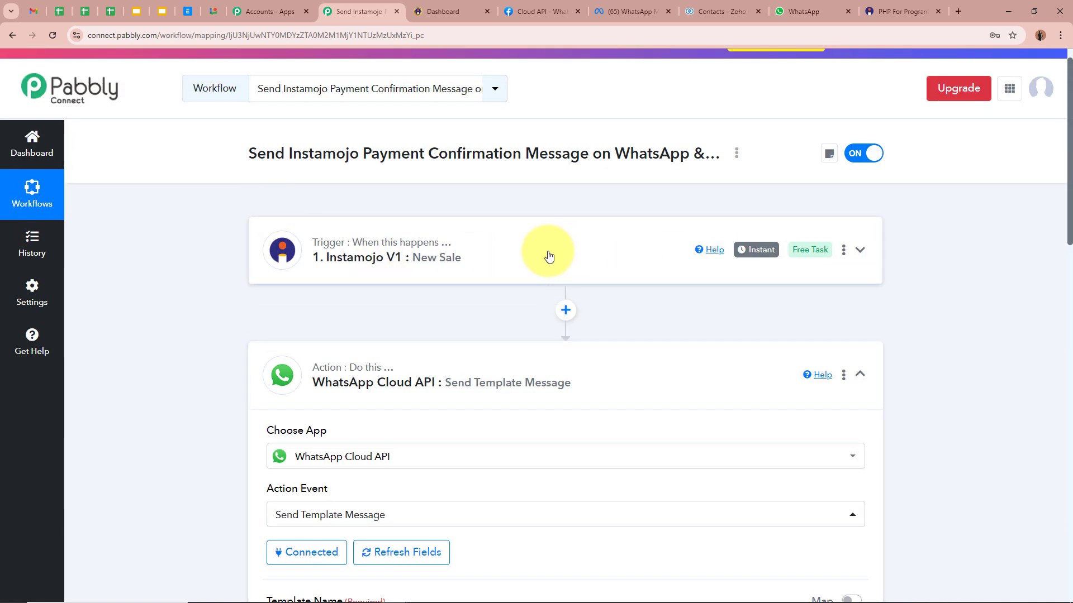
scroll(528, 255, down, 10)
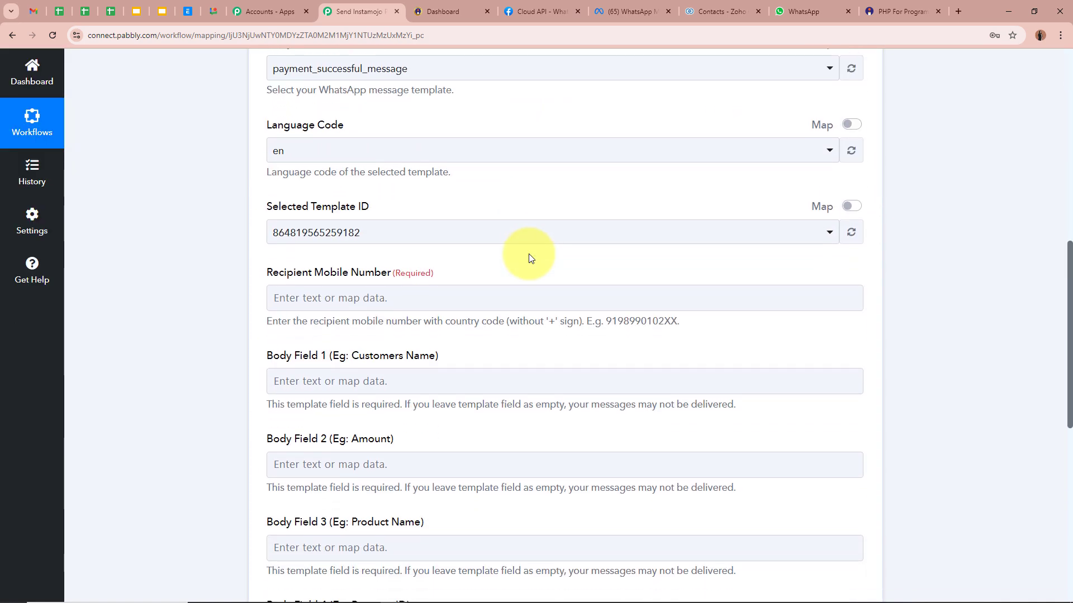
Map the Instamojo New Sale Buyer Phone into Recipient Mobile Number, searching 'pH'.
click(334, 296)
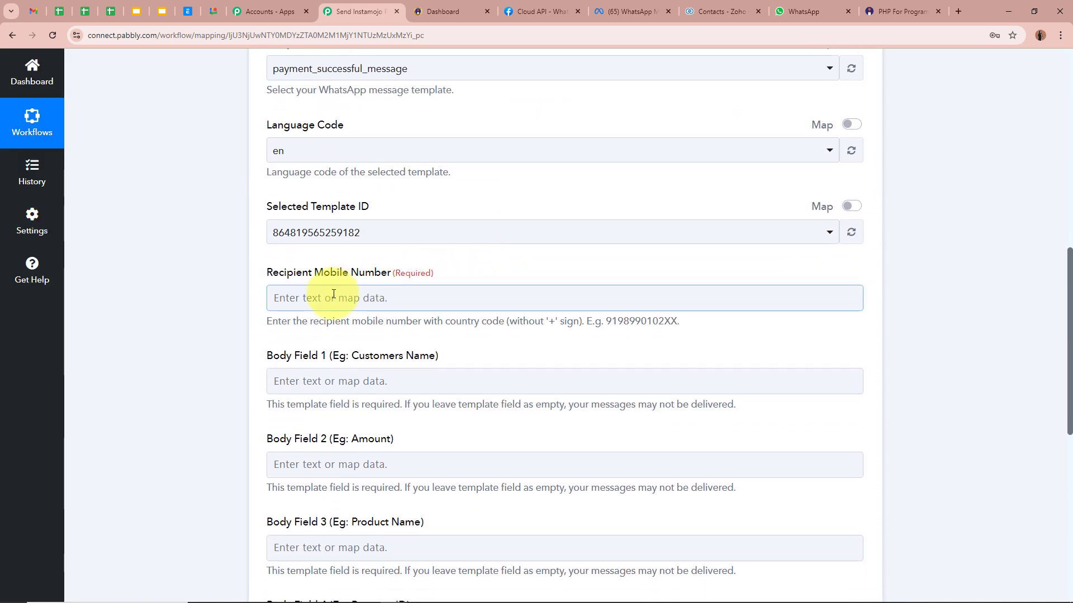
scroll(213, 297, down, 1)
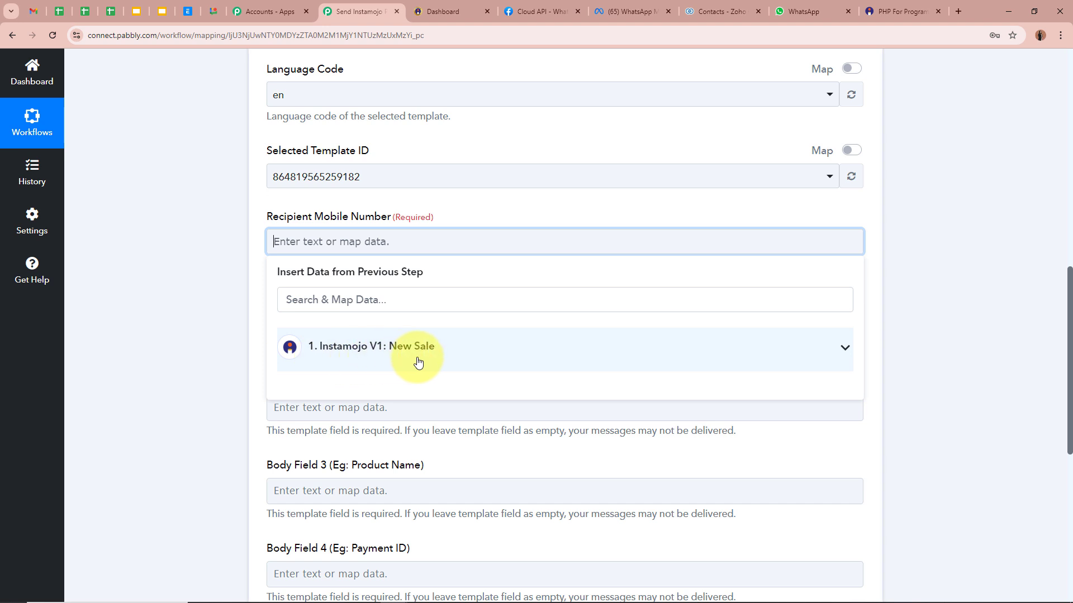
click(483, 355)
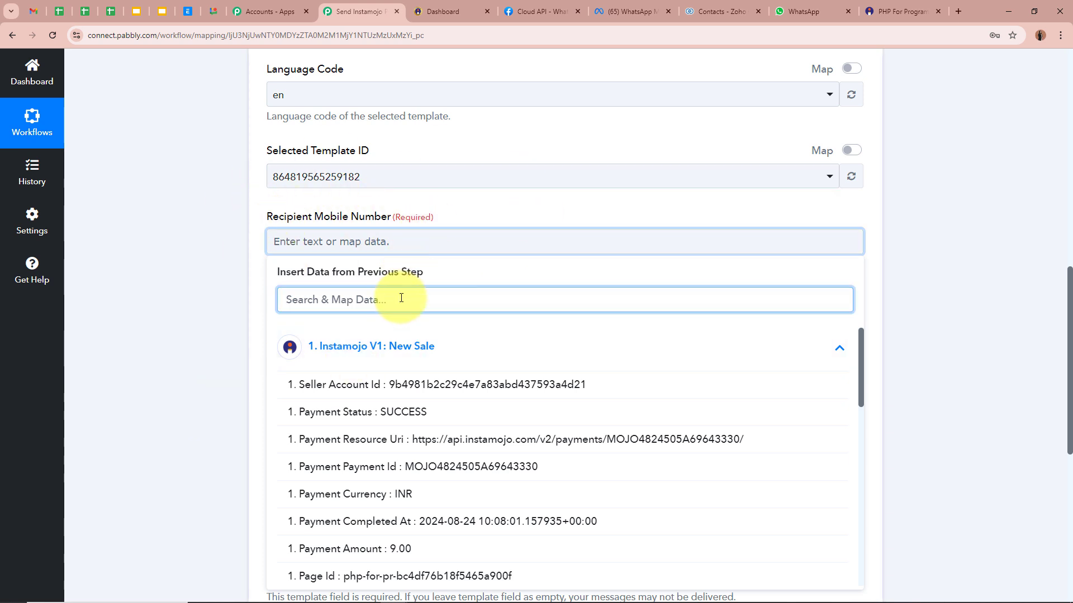
text(pH)
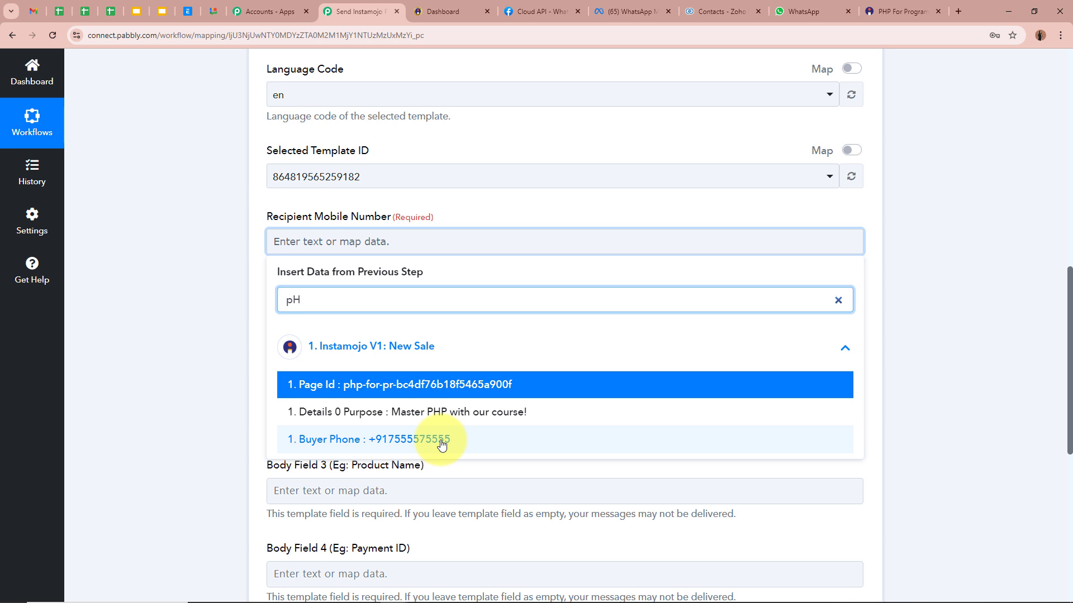
click(441, 444)
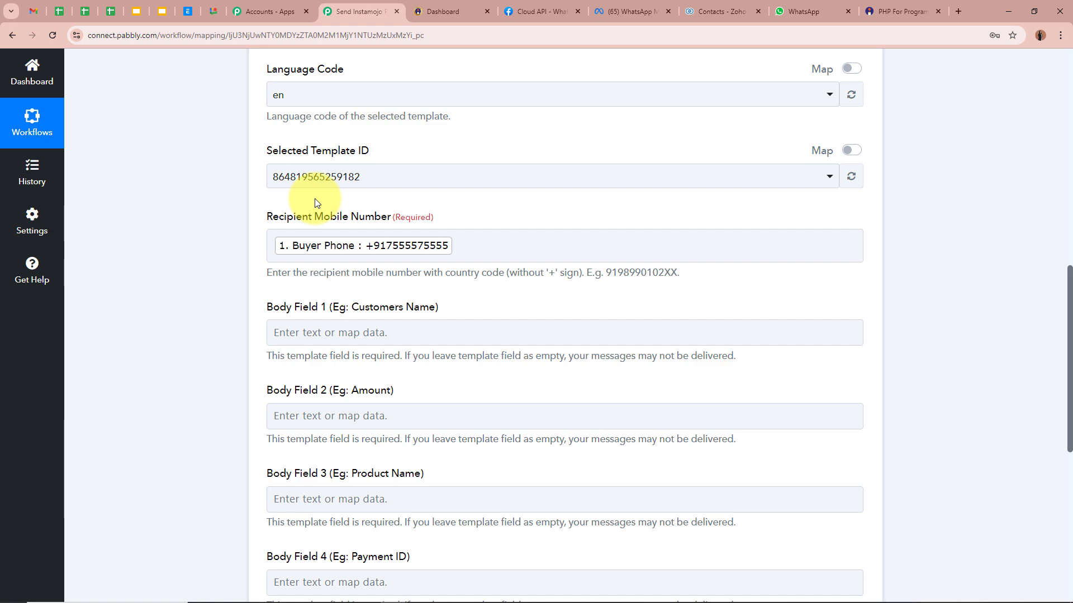
Compare the body fields against the WhatsApp template's {{1}} placeholder.
scroll(314, 199, up, 9)
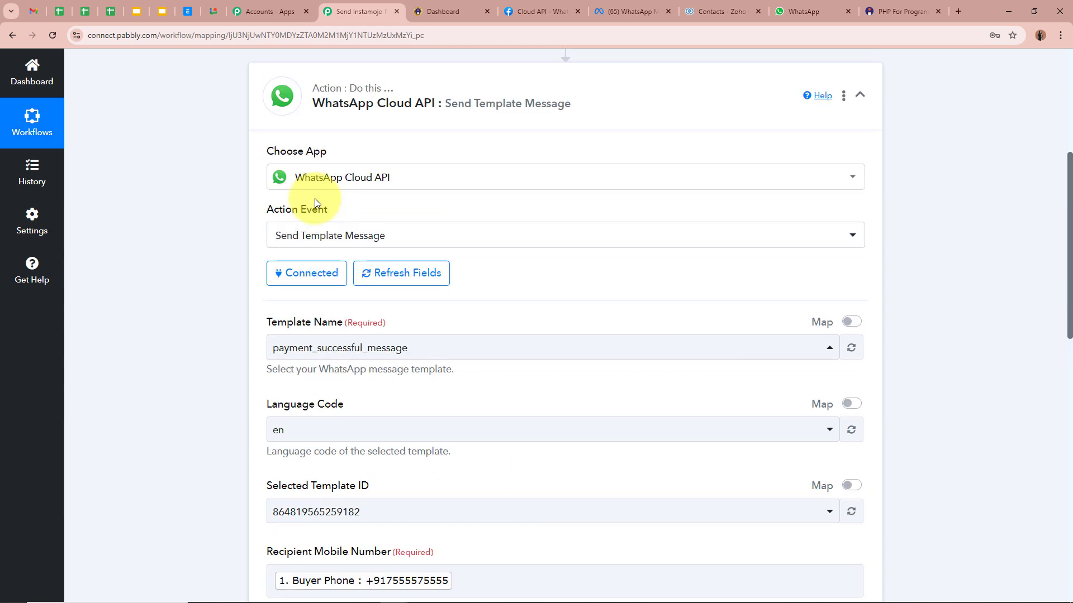
scroll(505, 172, down, 9)
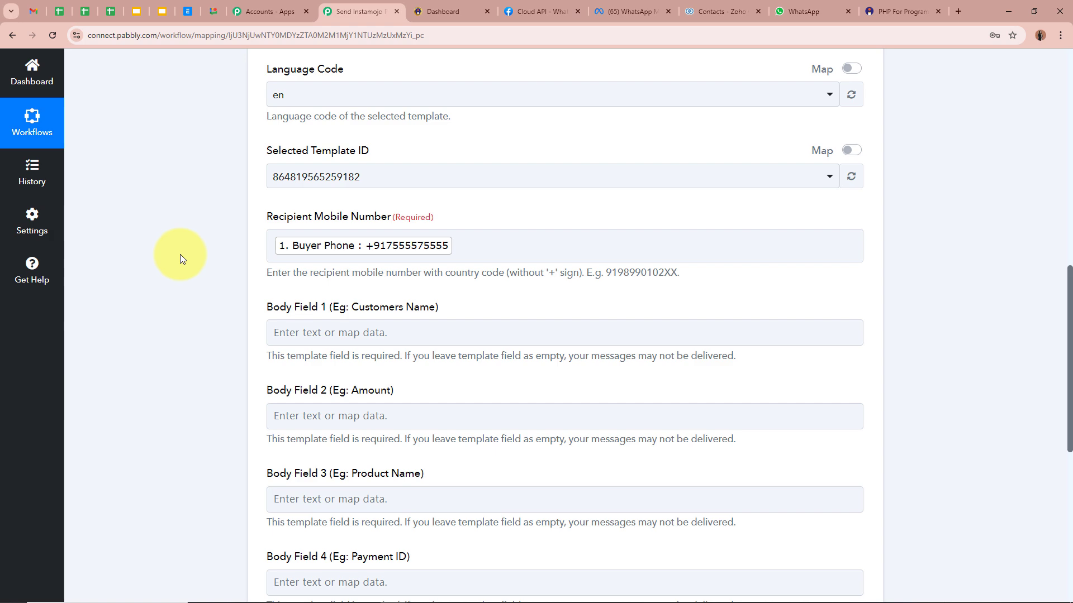
scroll(180, 254, down, 1)
scroll(328, 250, up, 1)
scroll(328, 252, down, 1)
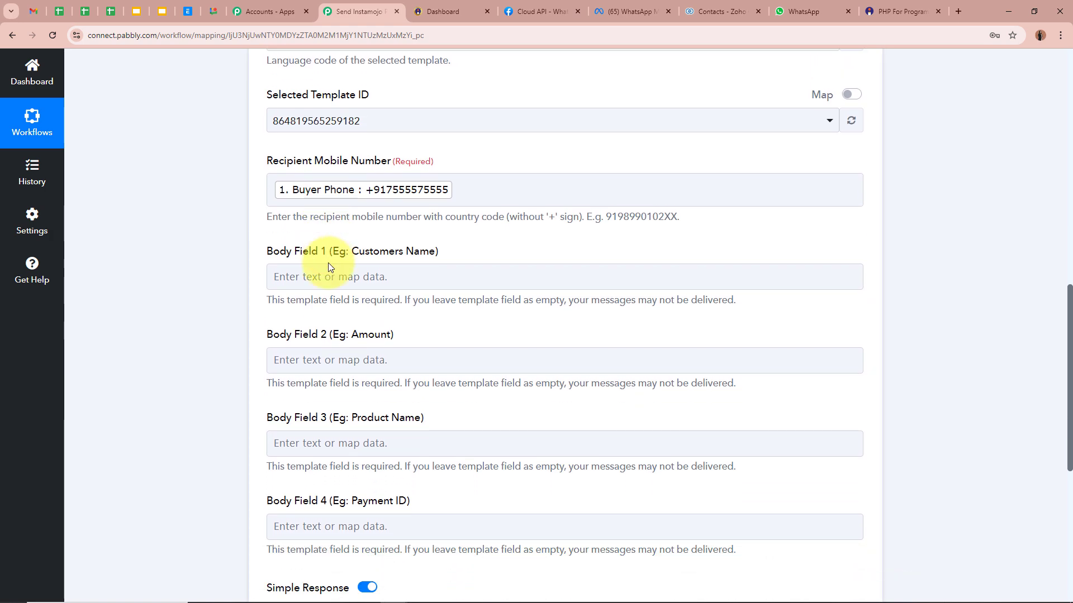
scroll(312, 363, down, 3)
scroll(335, 354, up, 4)
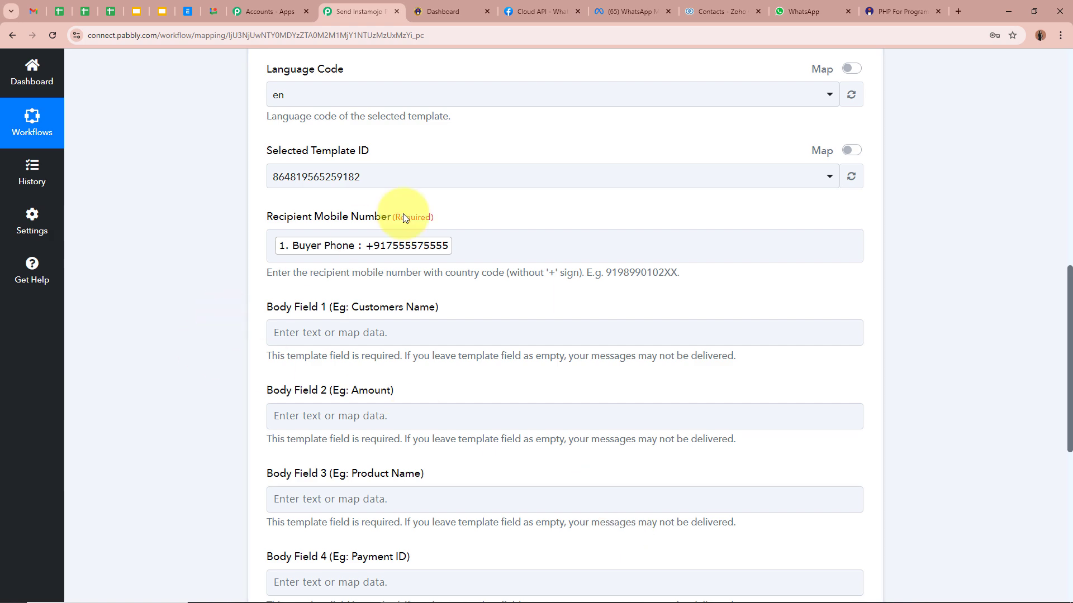
click(630, 10)
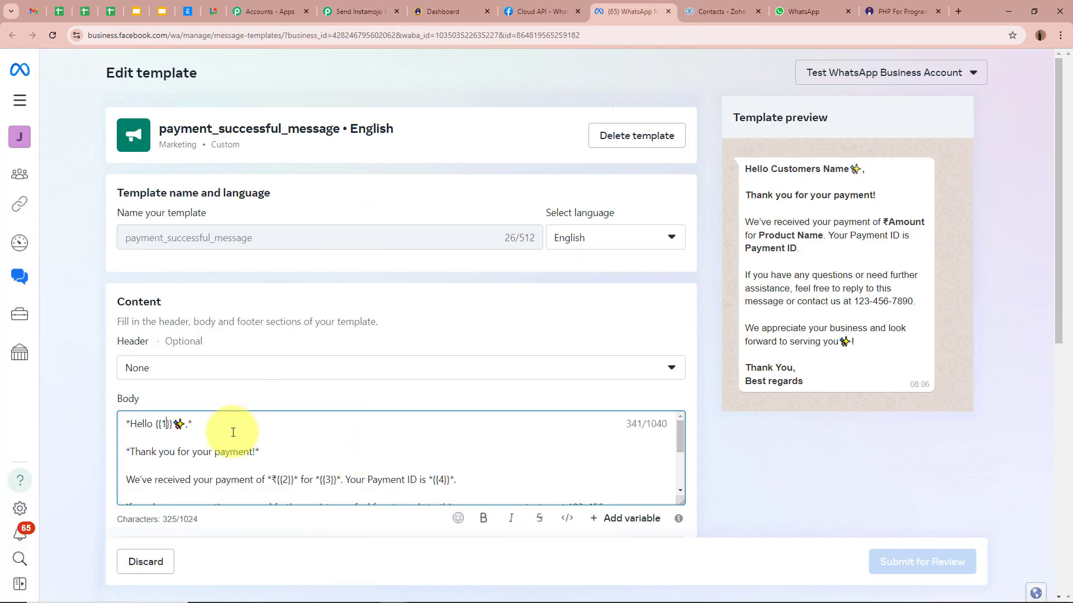
click(166, 425)
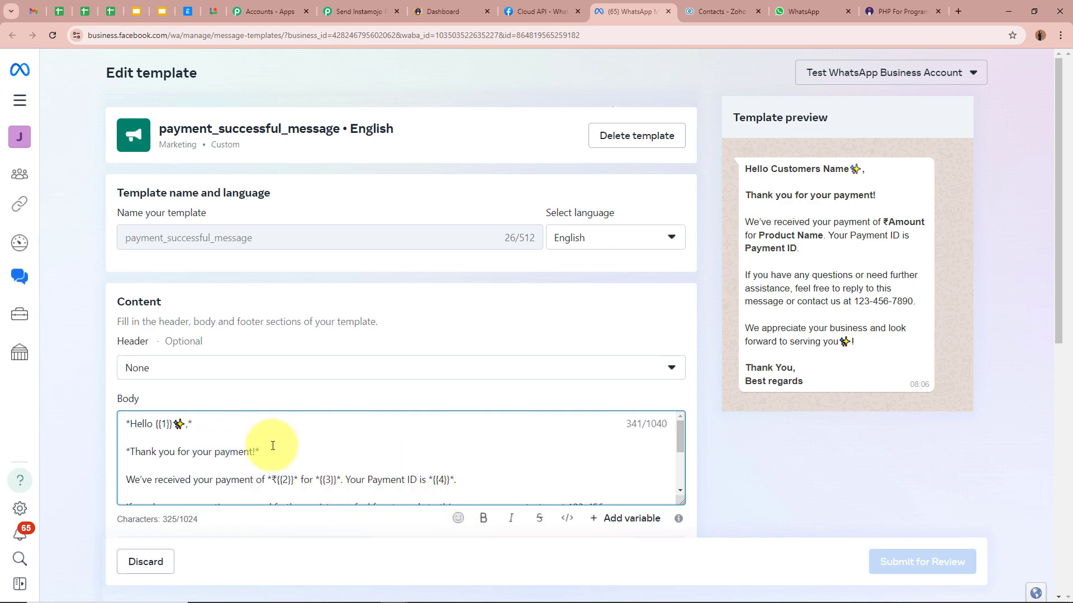
click(357, 11)
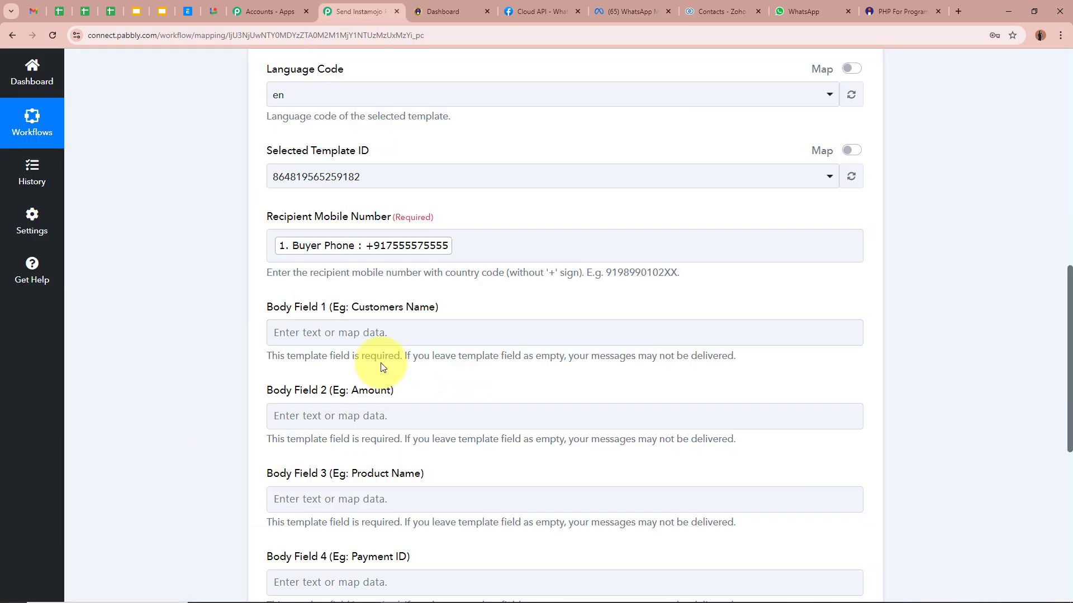
Map Buyer Name into Body Field 1.
scroll(280, 335, down, 3)
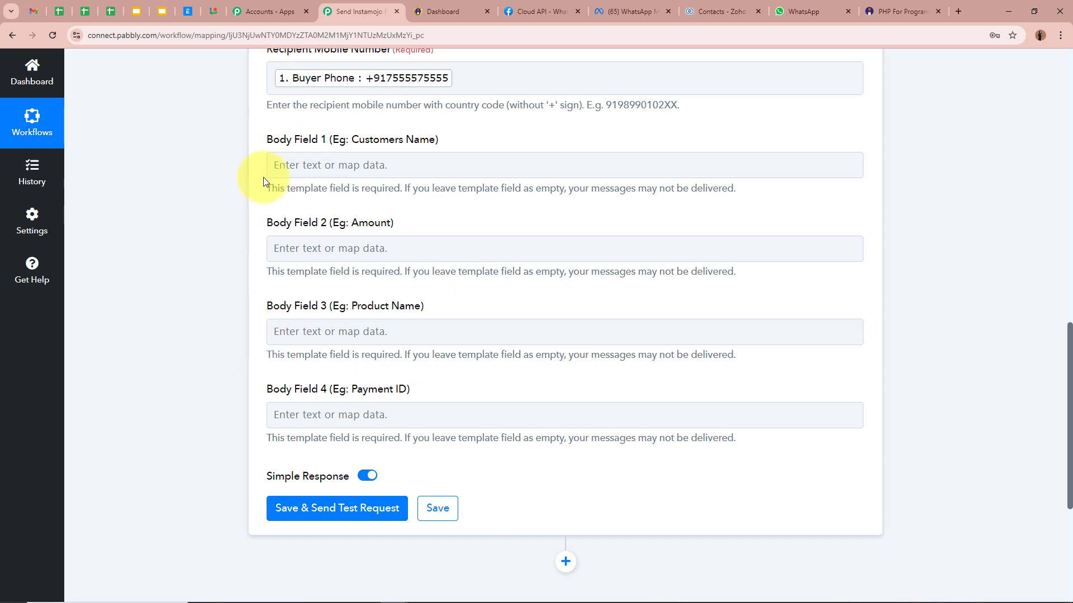
drag(355, 144, 407, 167)
click(407, 167)
scroll(419, 352, down, 15)
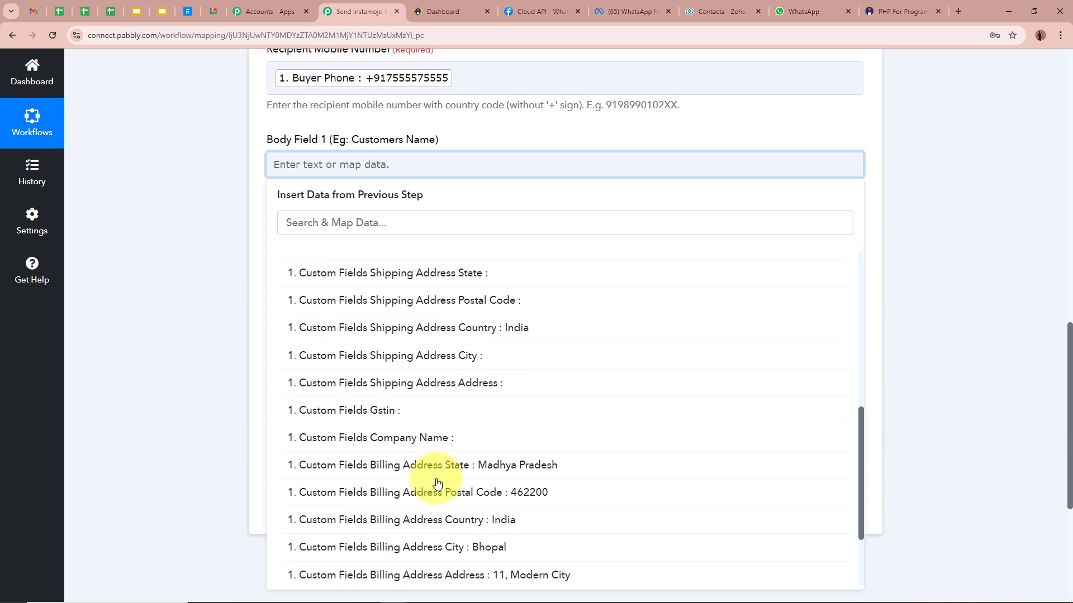
click(455, 549)
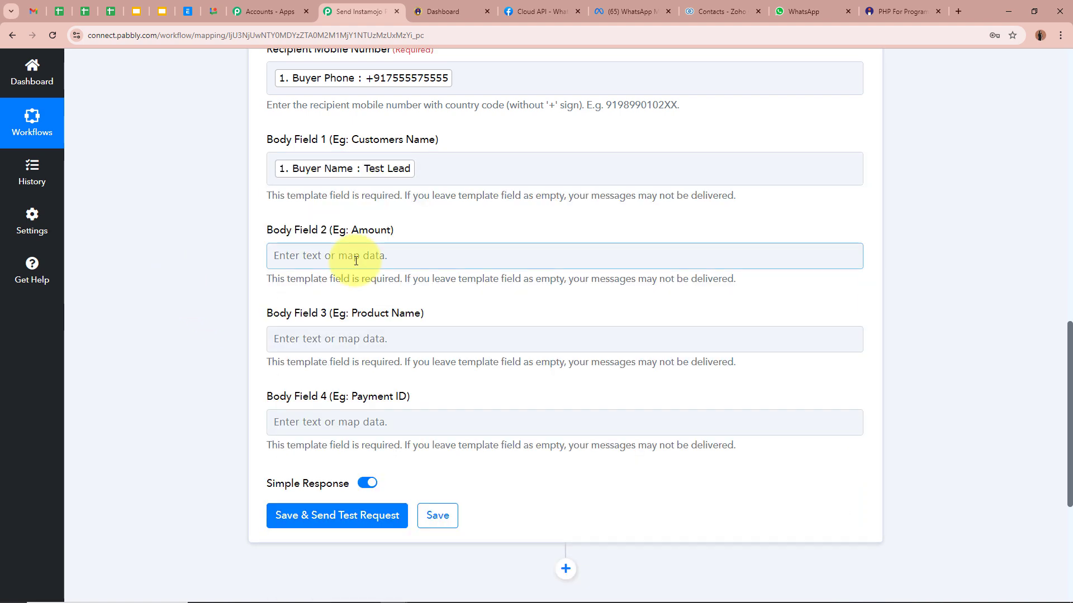
Map Payment Amount into Body Field 2 followed by '/-'.
click(471, 254)
scroll(443, 294, down, 1)
click(443, 294)
scroll(491, 527, down, 2)
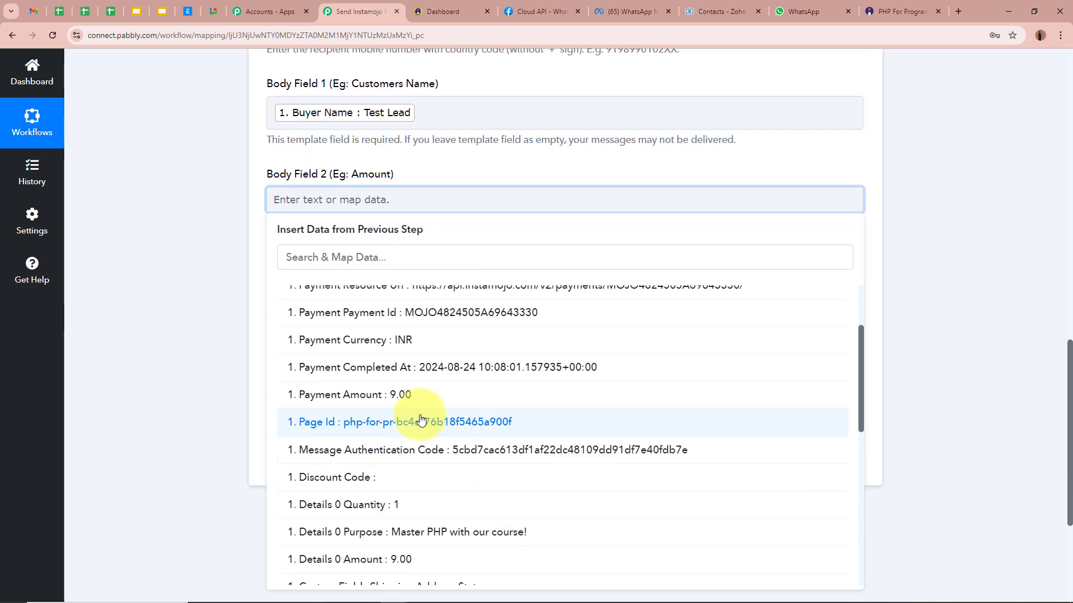
click(411, 392)
click(226, 291)
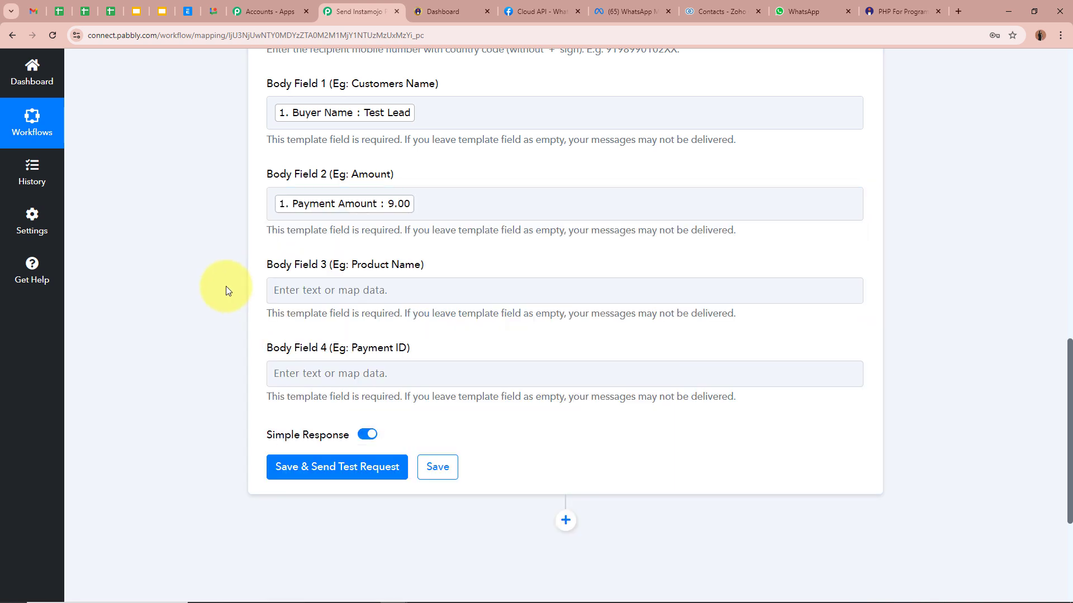
click(530, 199)
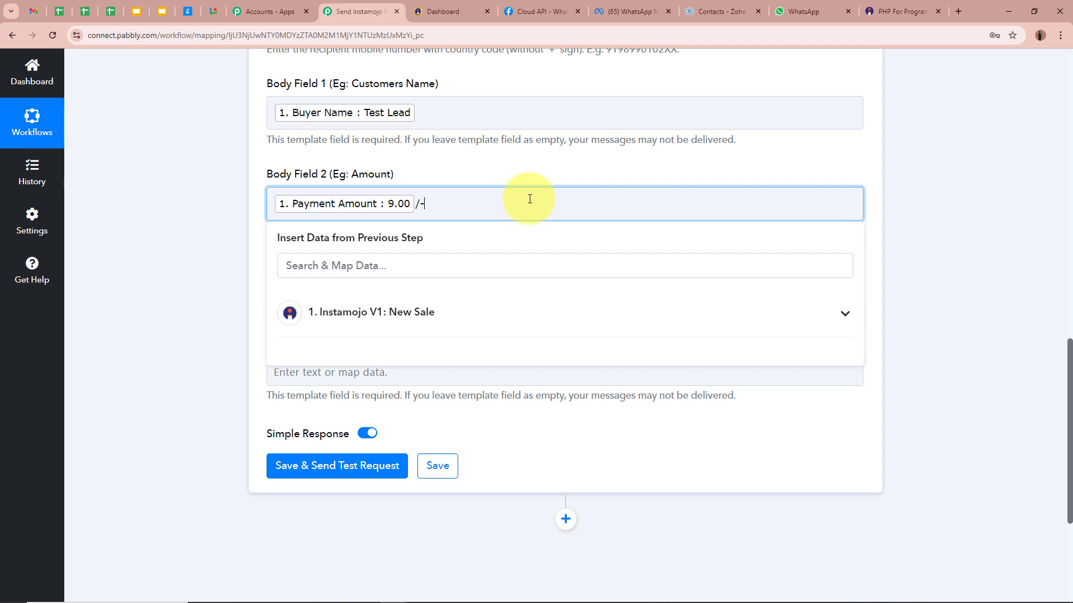
text(/-)
click(177, 218)
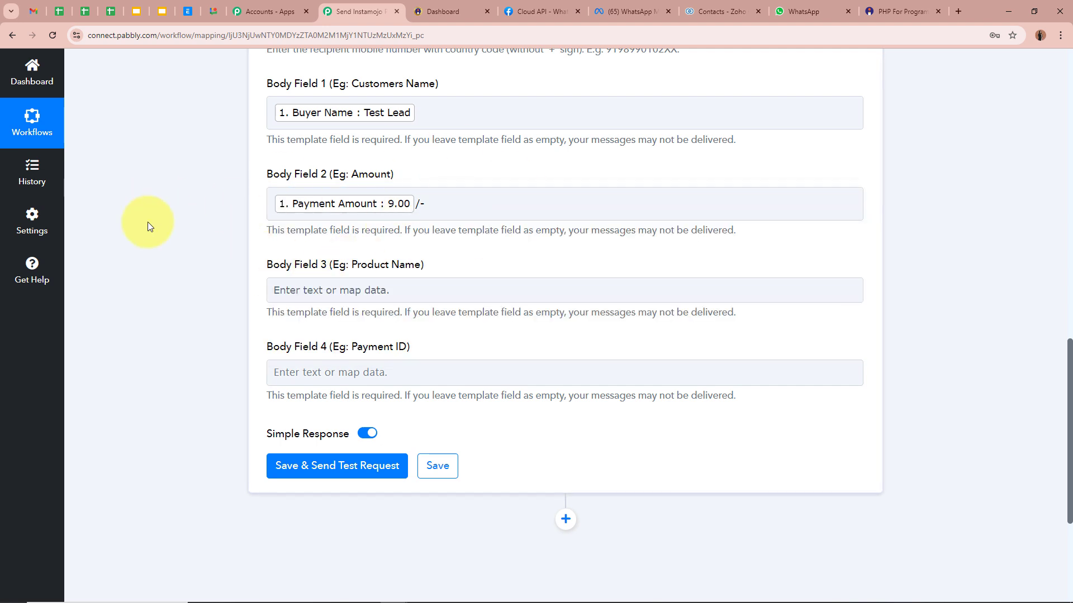
Map Details 0 Purpose into Body Field 3 and Payment Payment Id into Body Field 4.
scroll(147, 227, down, 1)
click(364, 235)
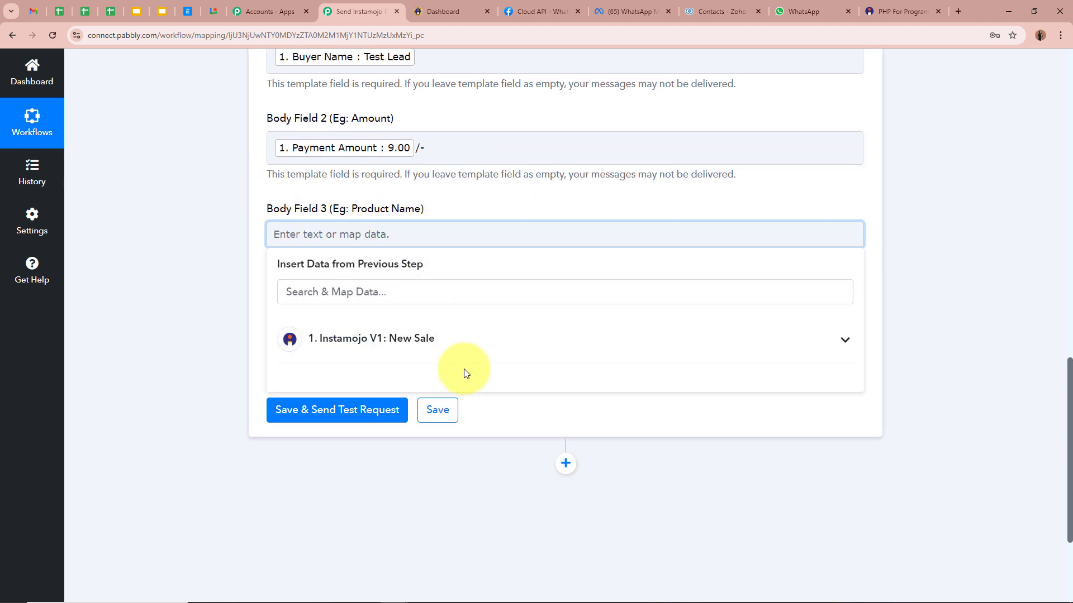
click(464, 340)
scroll(475, 447, down, 5)
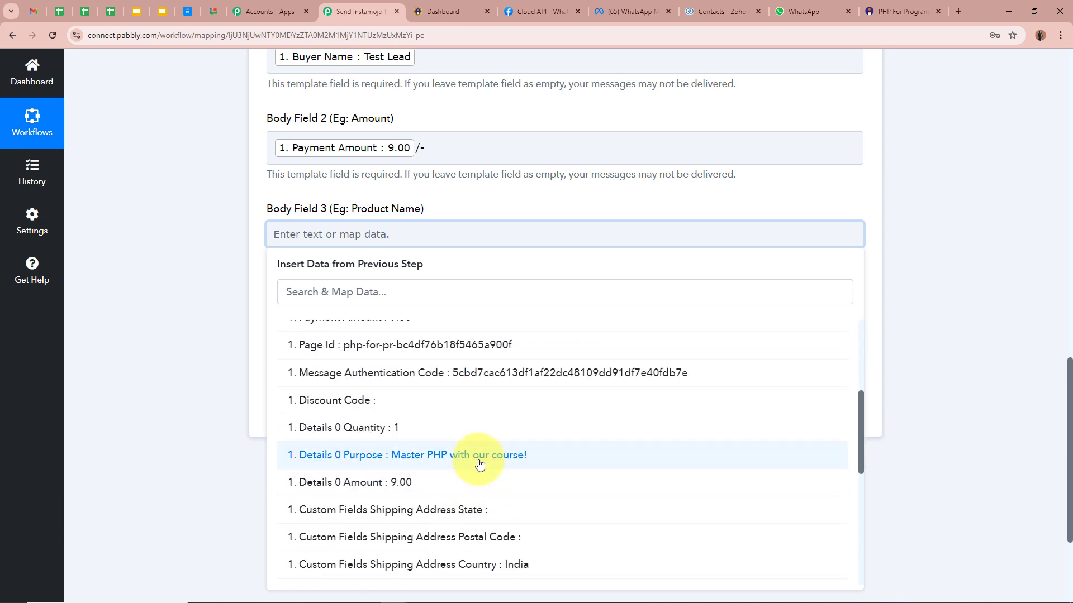
click(479, 464)
click(215, 280)
click(426, 321)
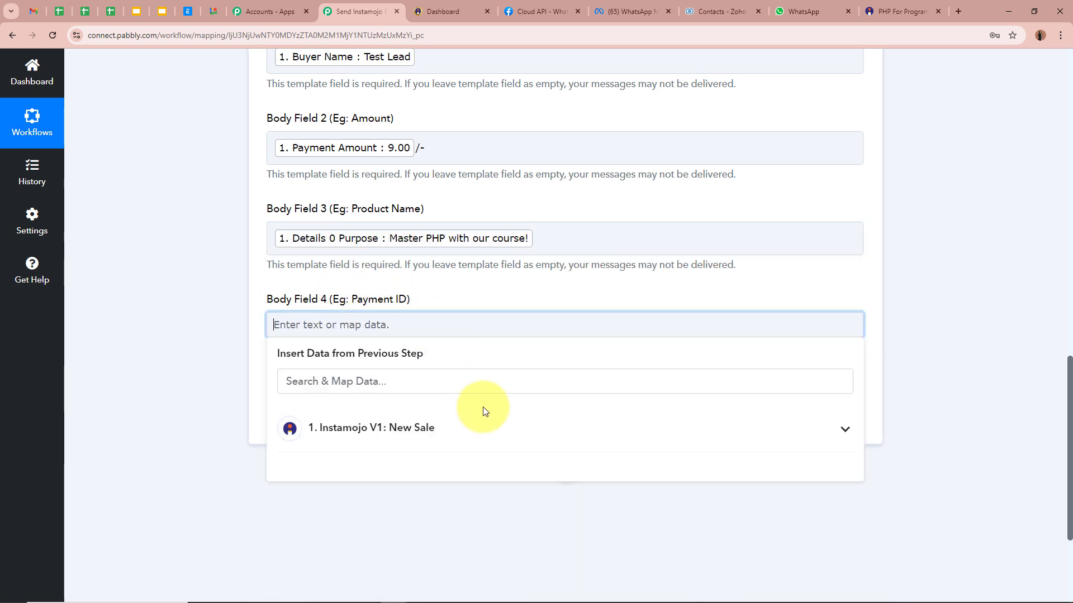
click(484, 416)
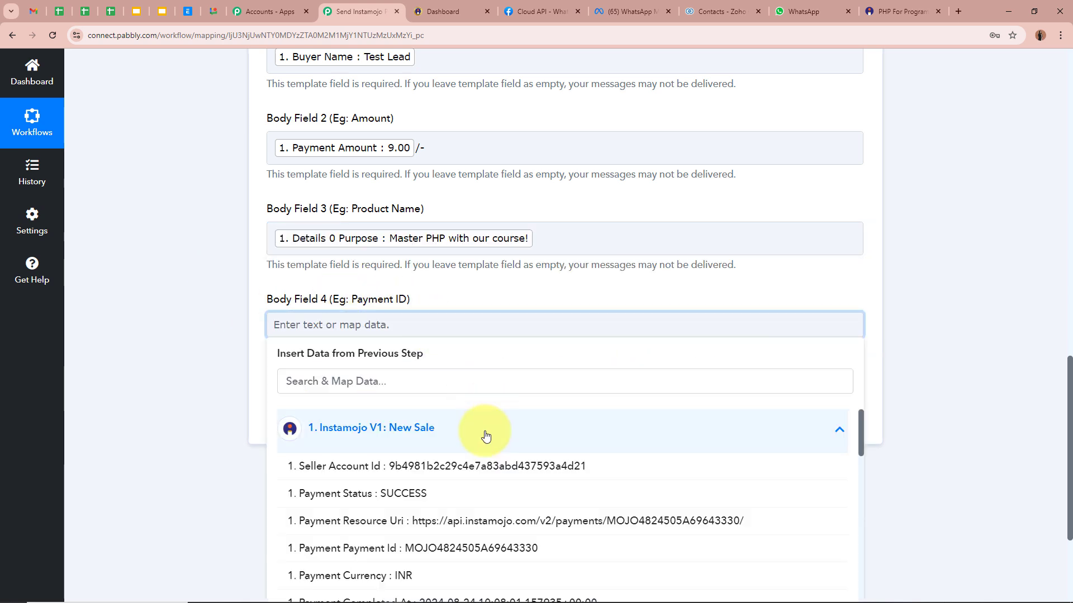
click(450, 551)
click(180, 347)
scroll(233, 328, up, 1)
scroll(235, 330, down, 2)
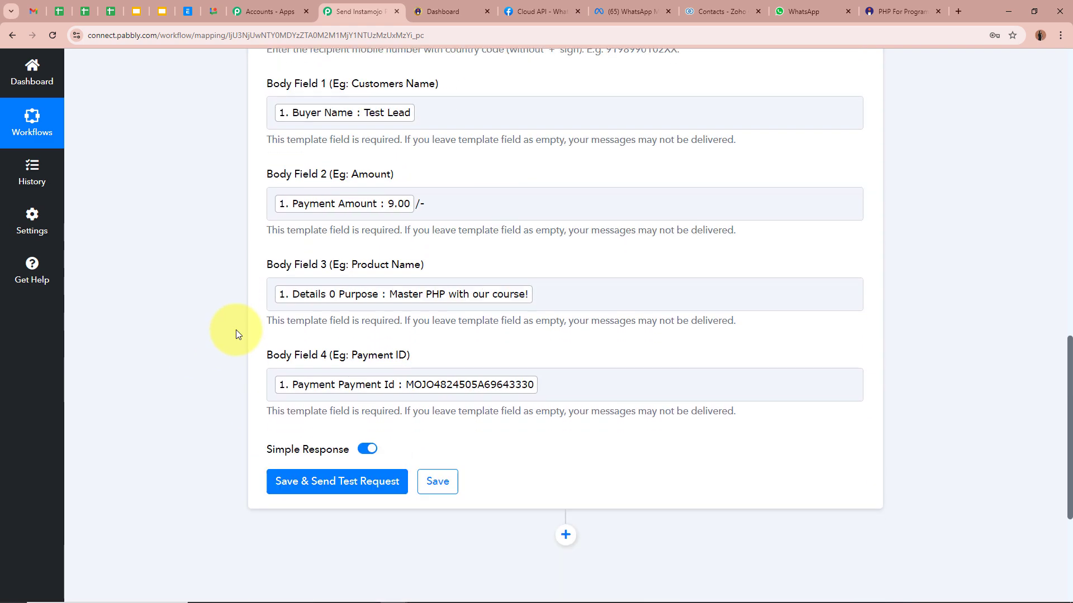
scroll(236, 329, down, 3)
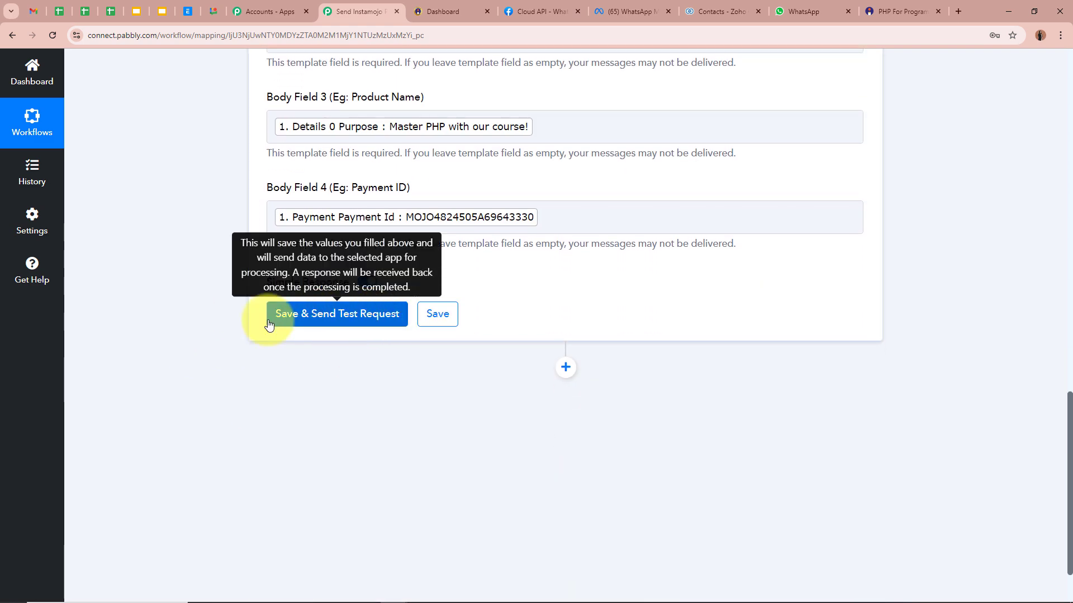
Clear the mapped Buyer Phone from the Recipient Mobile Number field.
scroll(403, 318, up, 7)
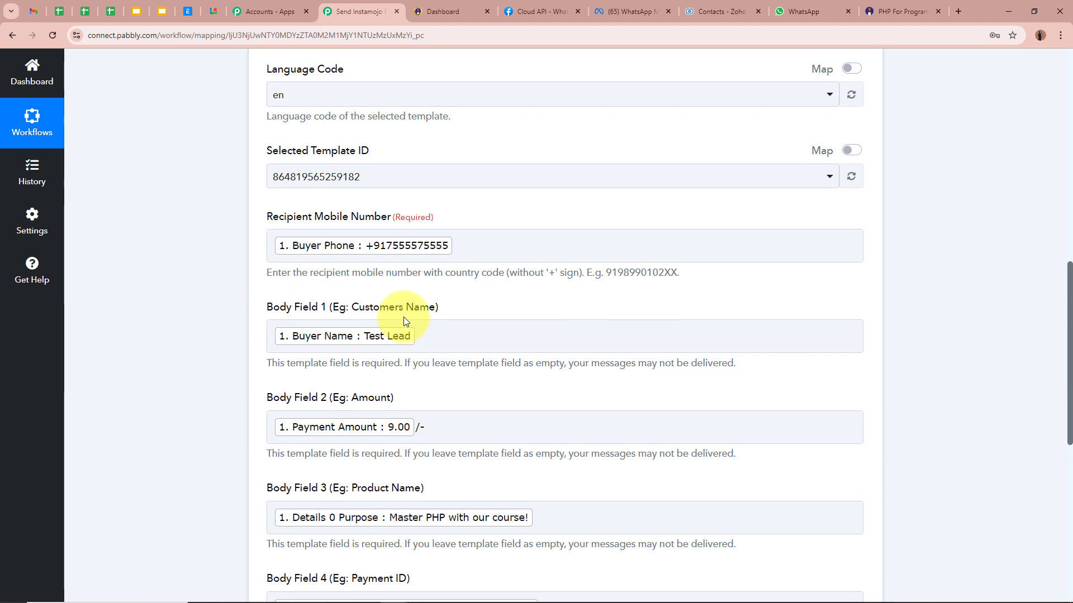
drag(266, 219, 491, 225)
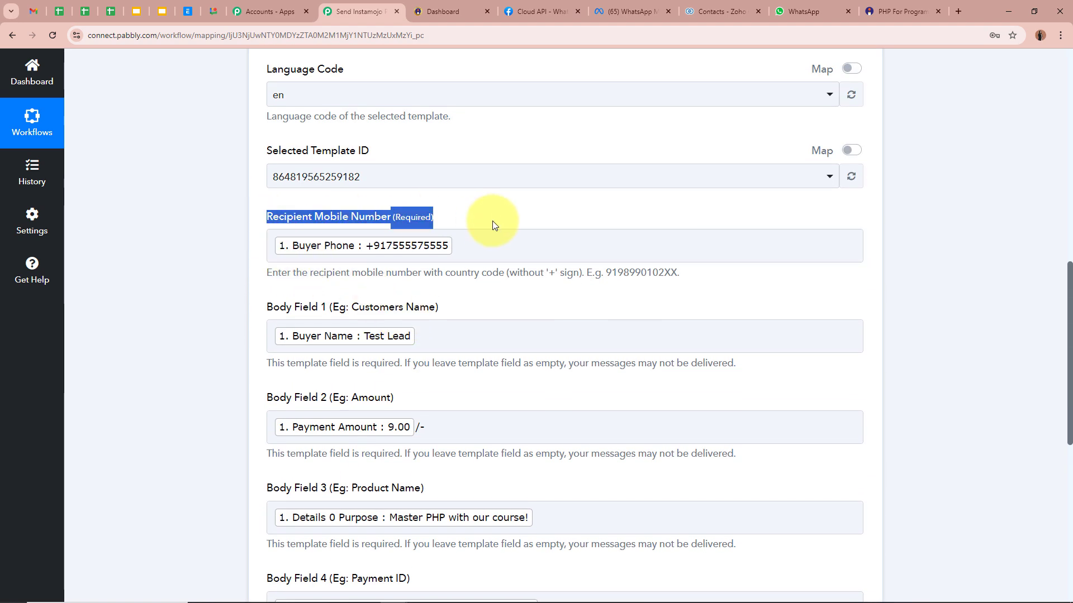
click(493, 225)
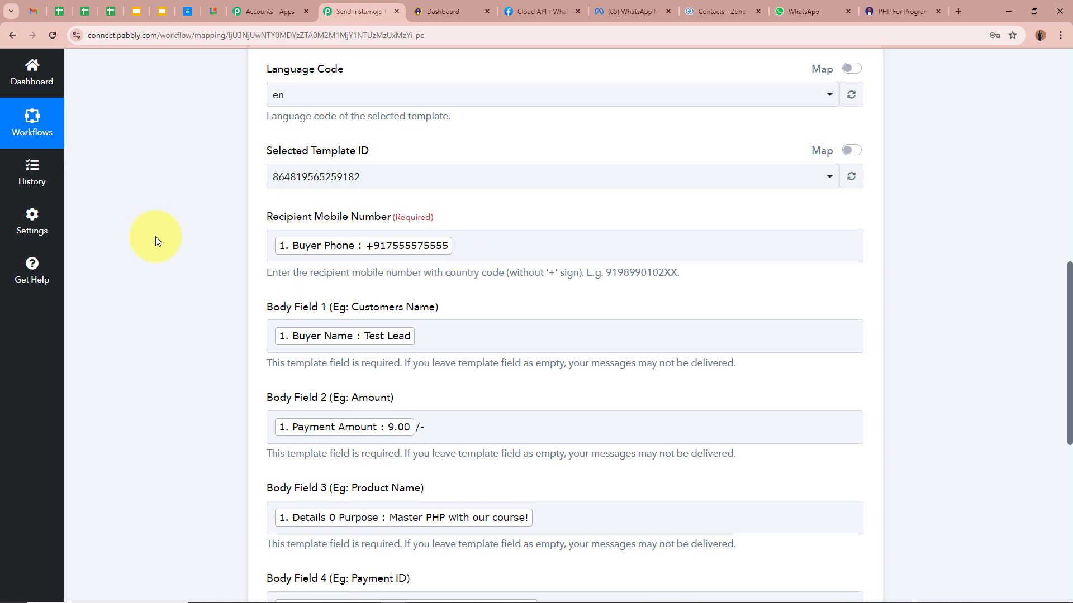
click(563, 238)
key(BackSpace)
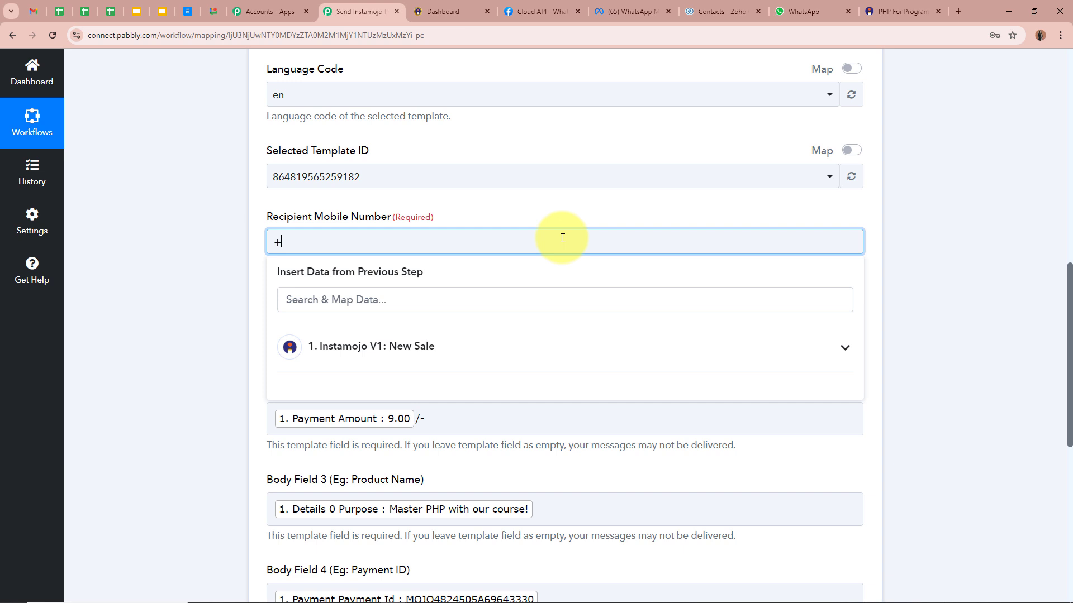
Save and send the test request, confirming the message status reads accepted.
scroll(189, 401, down, 8)
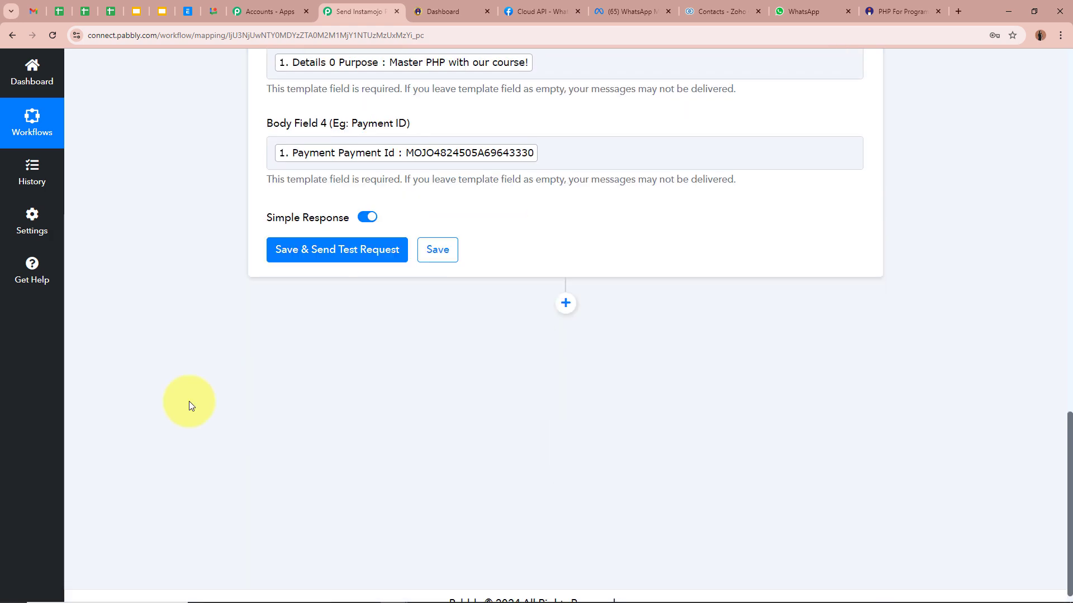
click(324, 257)
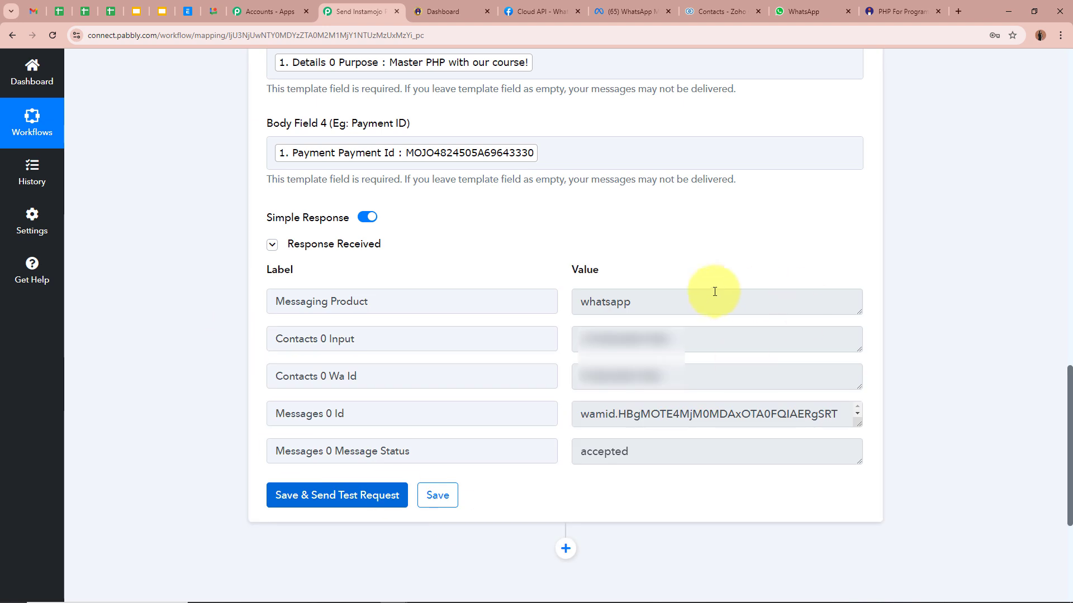
drag(463, 450, 232, 450)
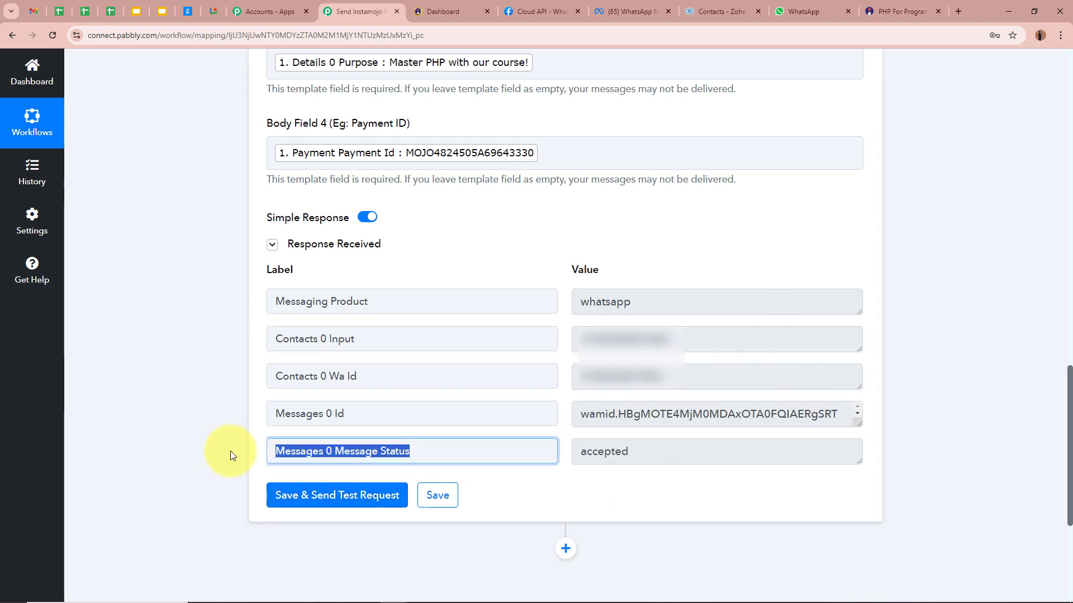
double_click(672, 452)
click(620, 498)
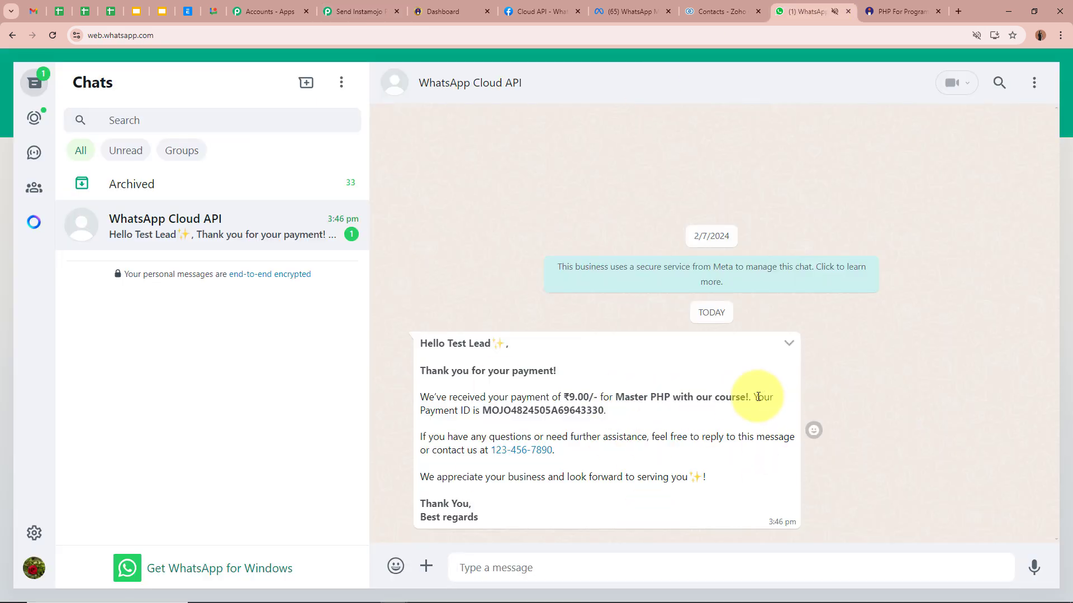
Highlight the greeting, payment details, contact and regards lines of the WhatsApp confirmation, then return to Pabbly.
drag(419, 340, 563, 373)
click(436, 344)
drag(420, 397, 603, 410)
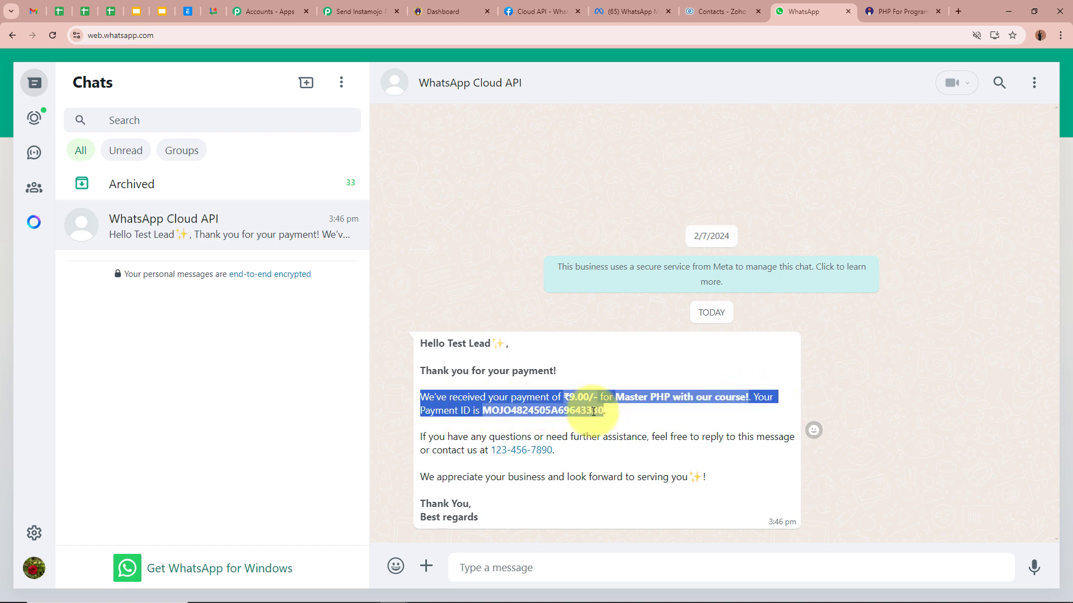
click(428, 438)
drag(428, 438, 692, 476)
drag(426, 517, 486, 514)
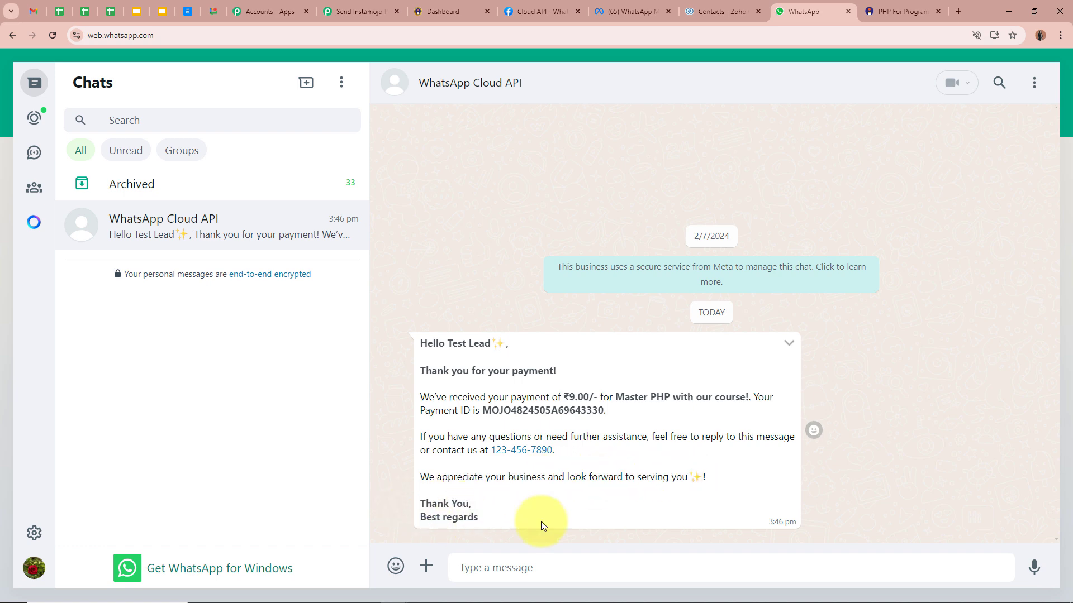
click(497, 225)
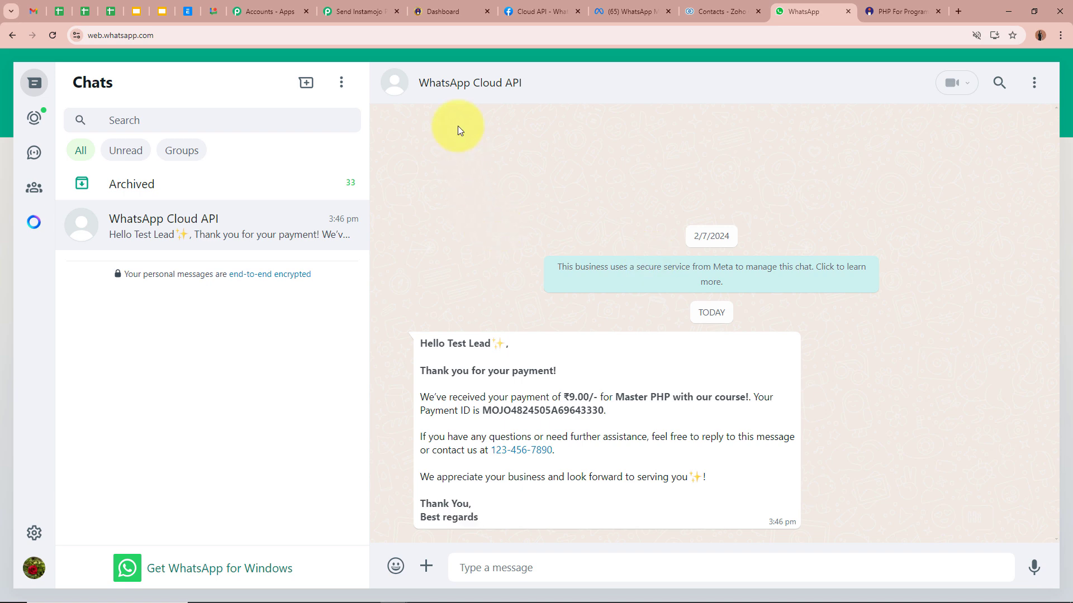
click(369, 10)
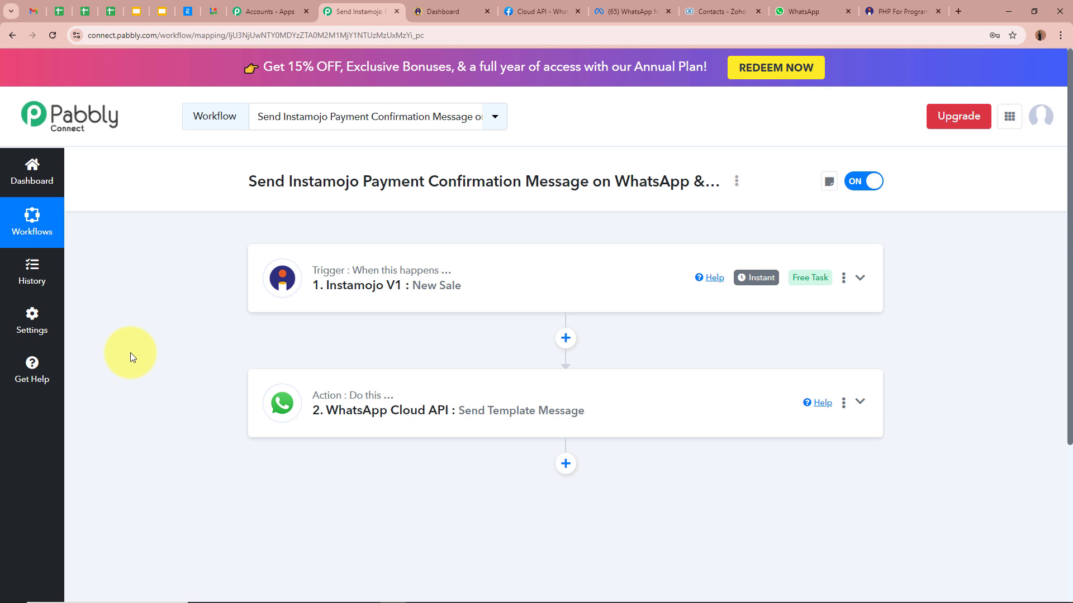
Add a third step using the Zoho CRM app with the Create Contact action event.
scroll(129, 353, down, 2)
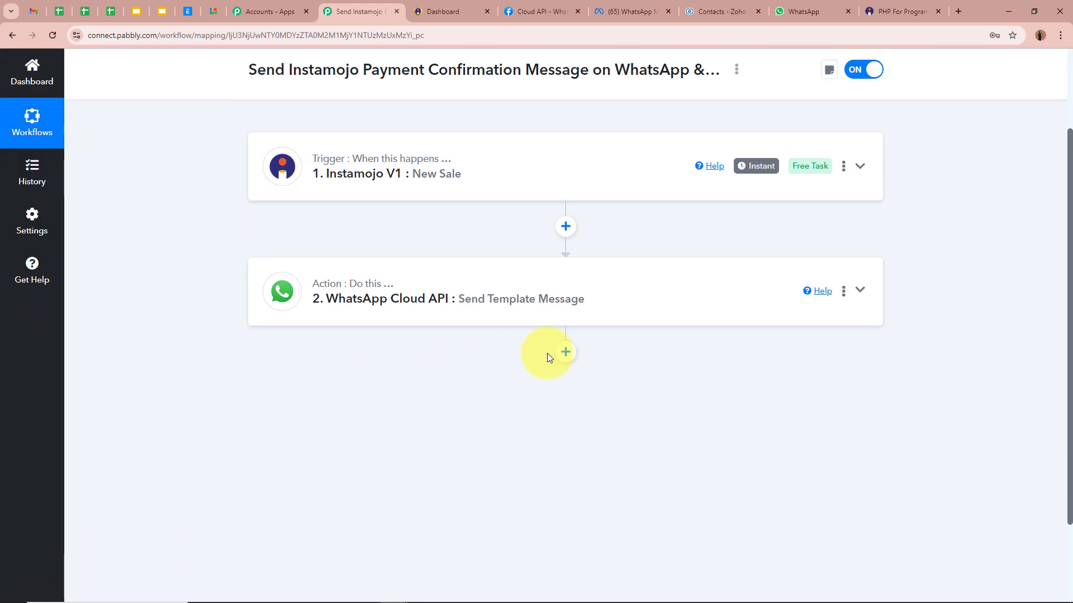
click(566, 352)
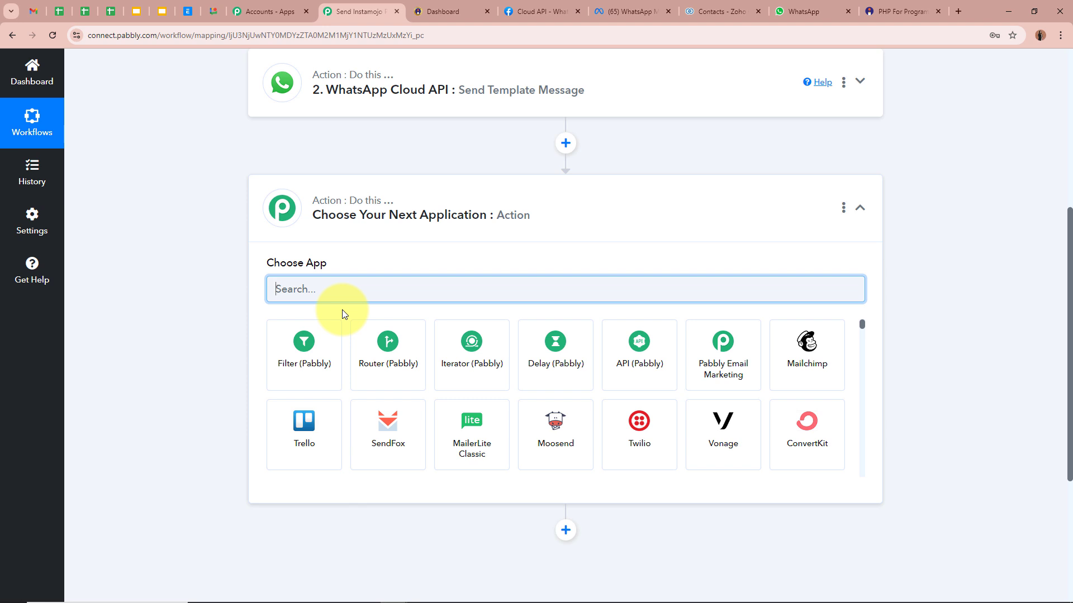
text(Zoho)
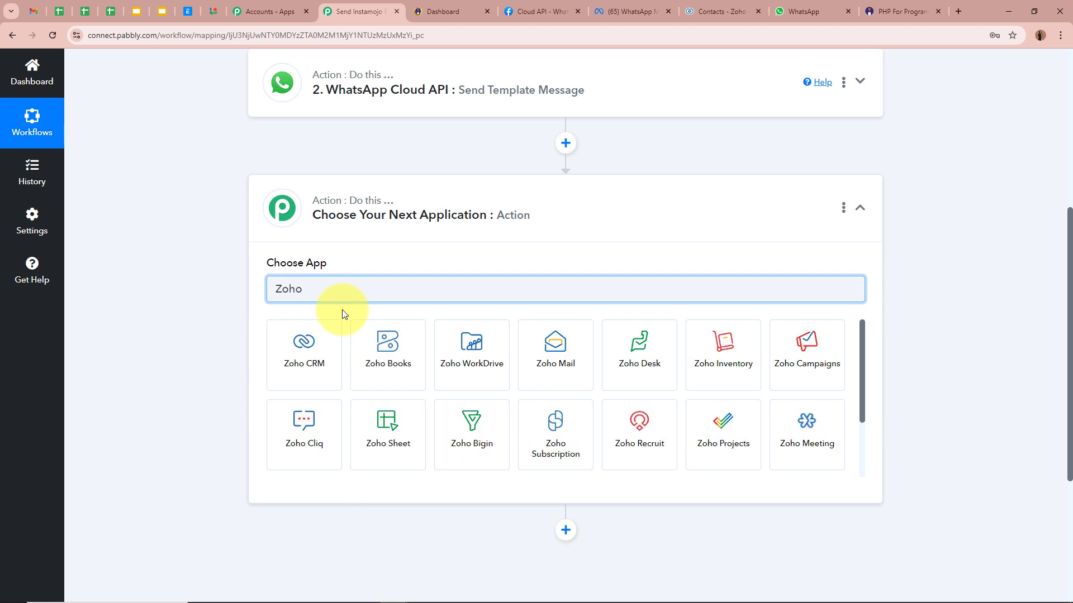
click(319, 369)
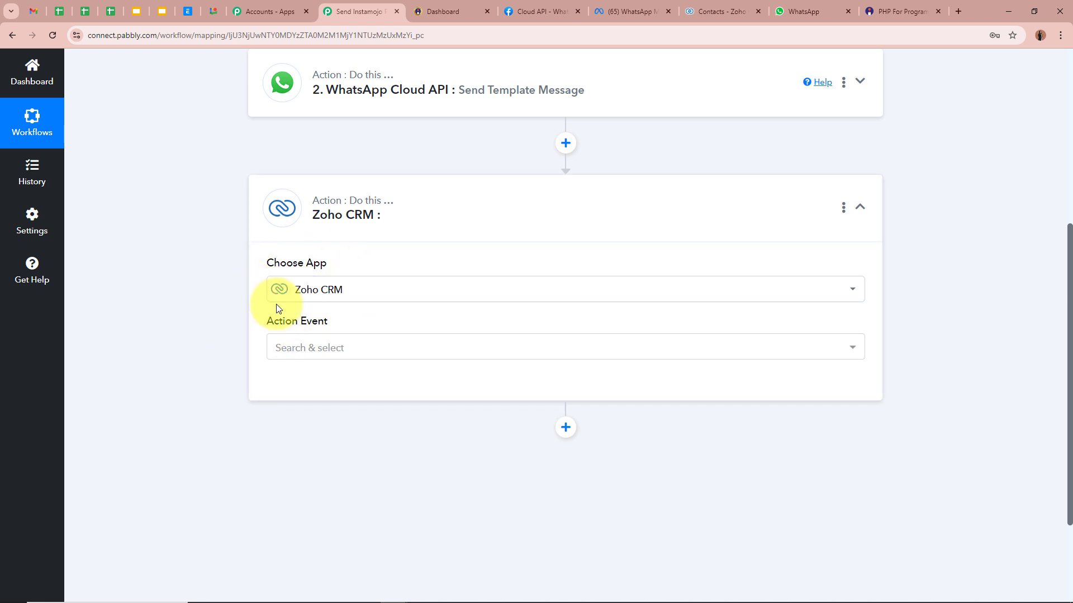
click(340, 347)
click(394, 187)
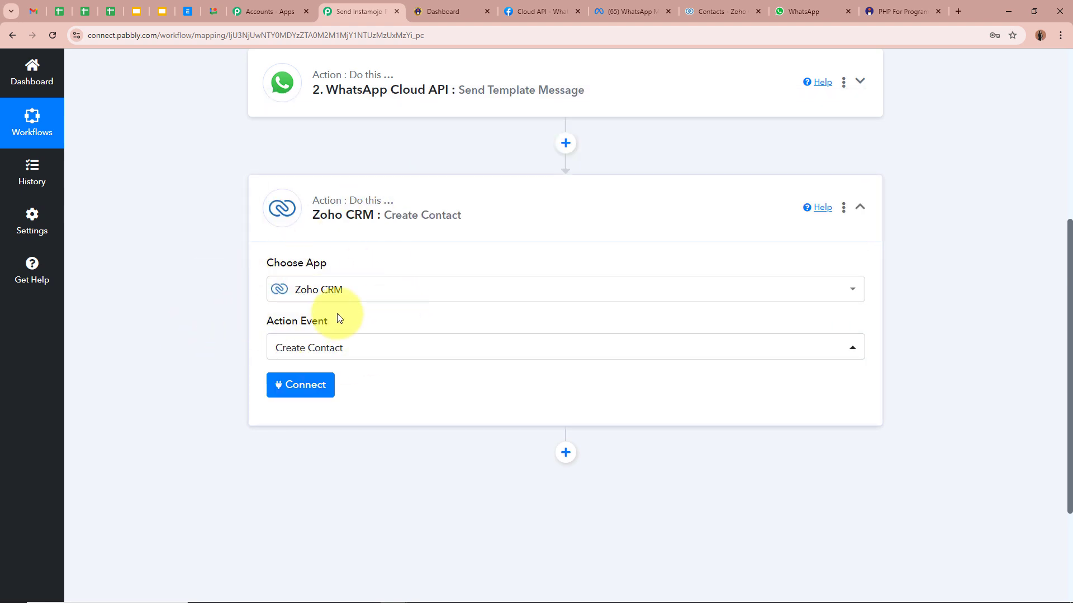
Start a new Zoho CRM connection with Add New Connection, then view the Zoho Contacts tab.
scroll(182, 332, down, 1)
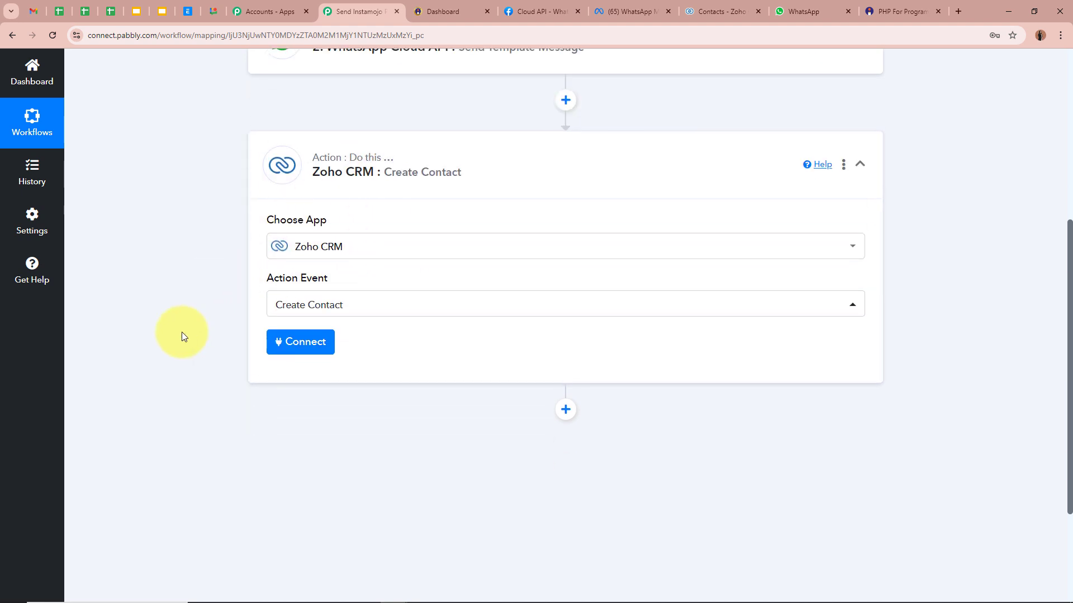
click(288, 334)
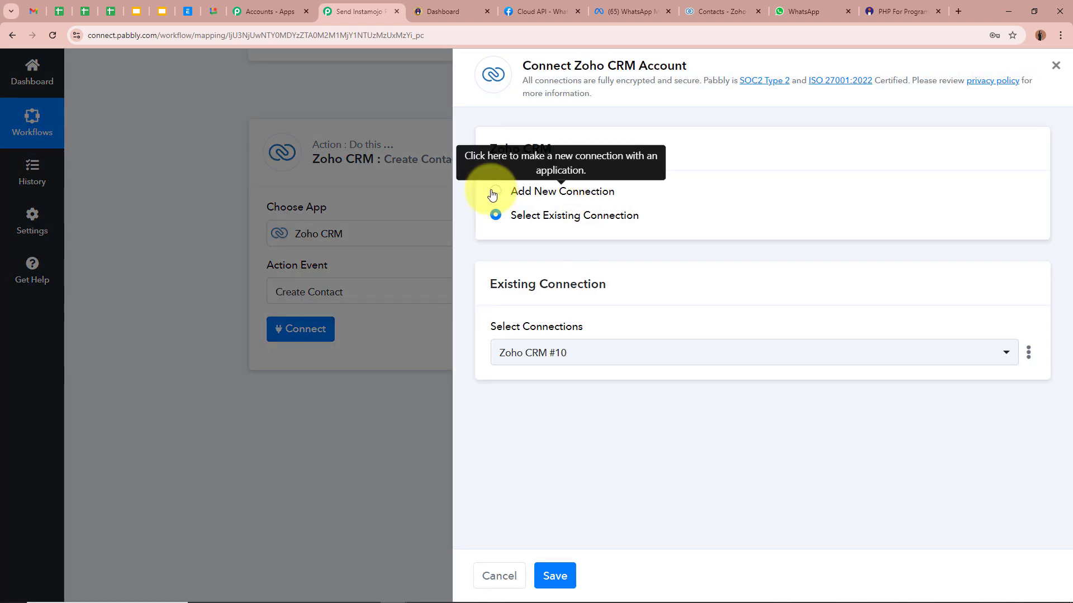
click(493, 193)
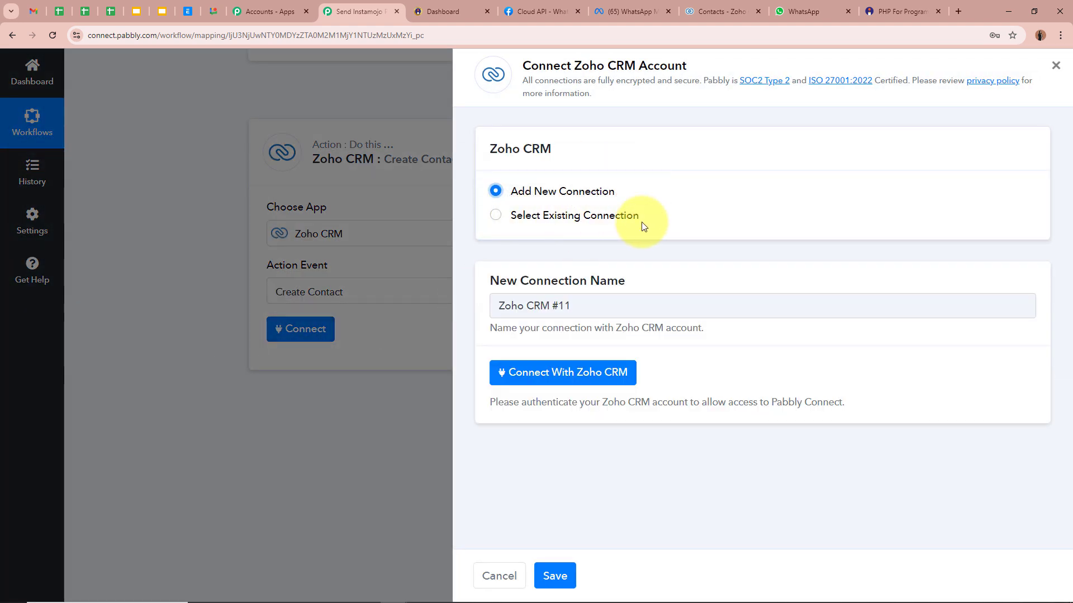
click(618, 372)
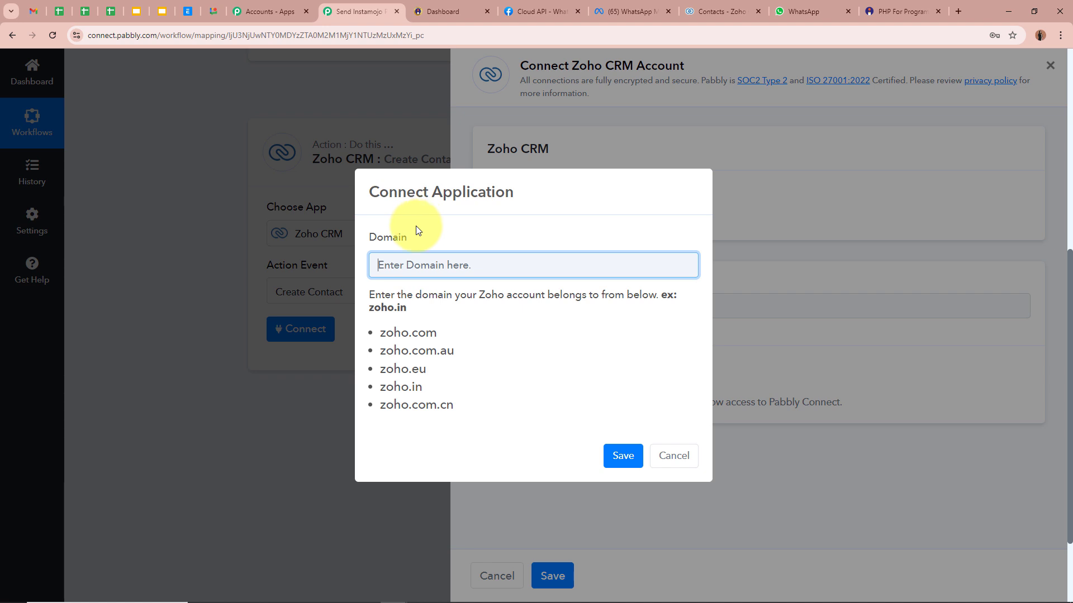
drag(371, 233, 430, 244)
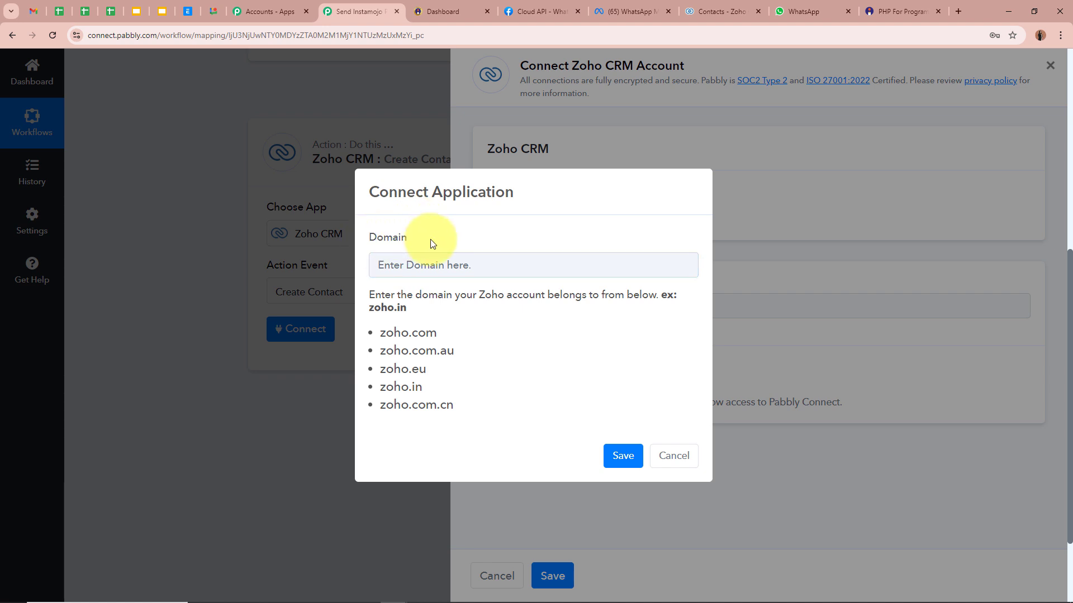
click(718, 10)
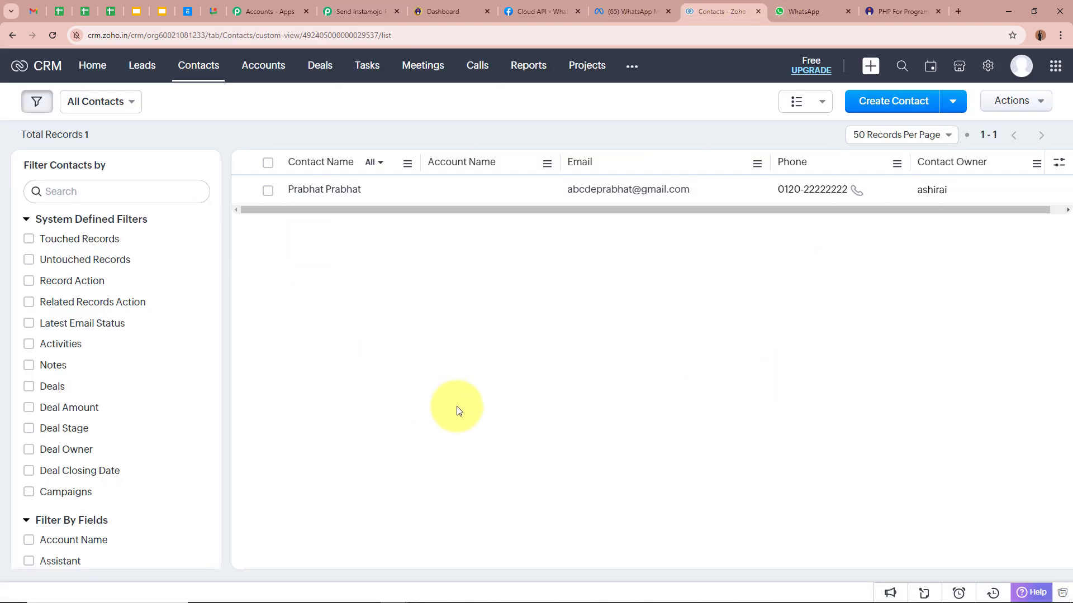
Read the zoho.in domain from the Zoho CRM address bar and enter it as Pabbly's Domain.
click(300, 35)
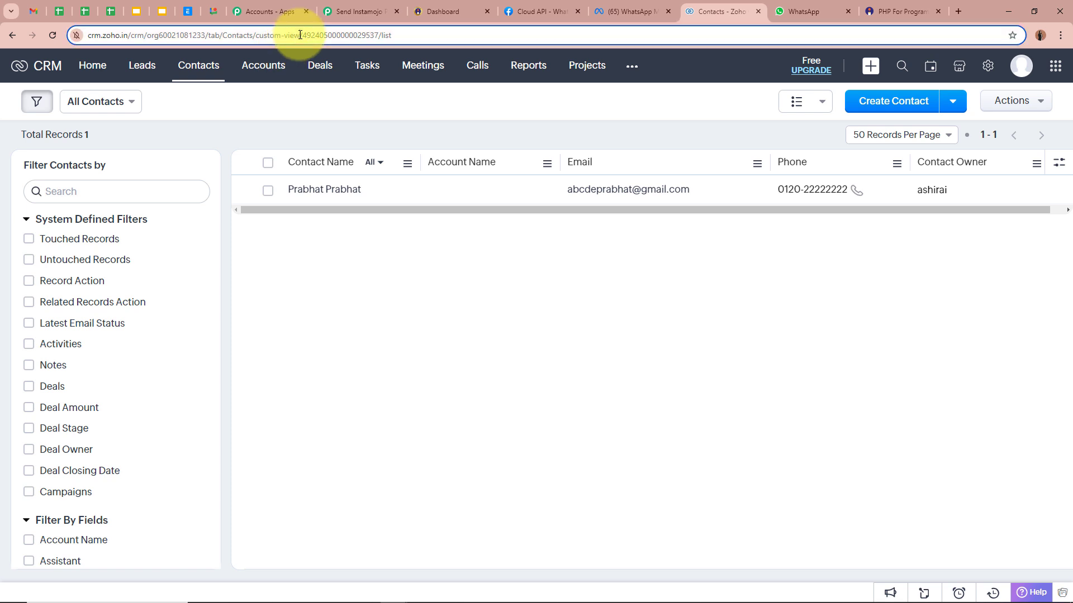
click(299, 35)
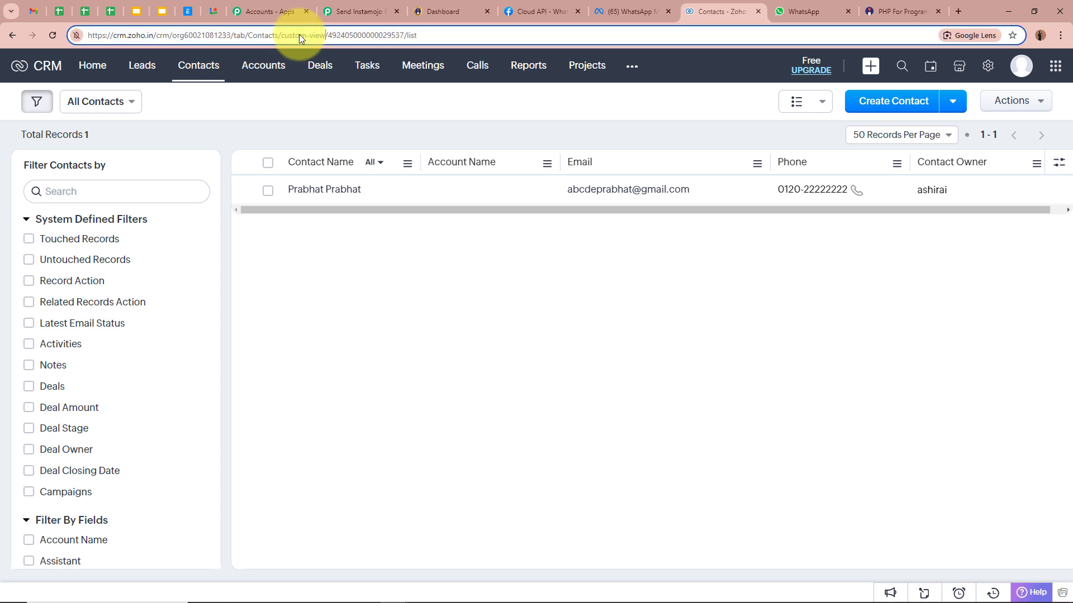
double_click(140, 35)
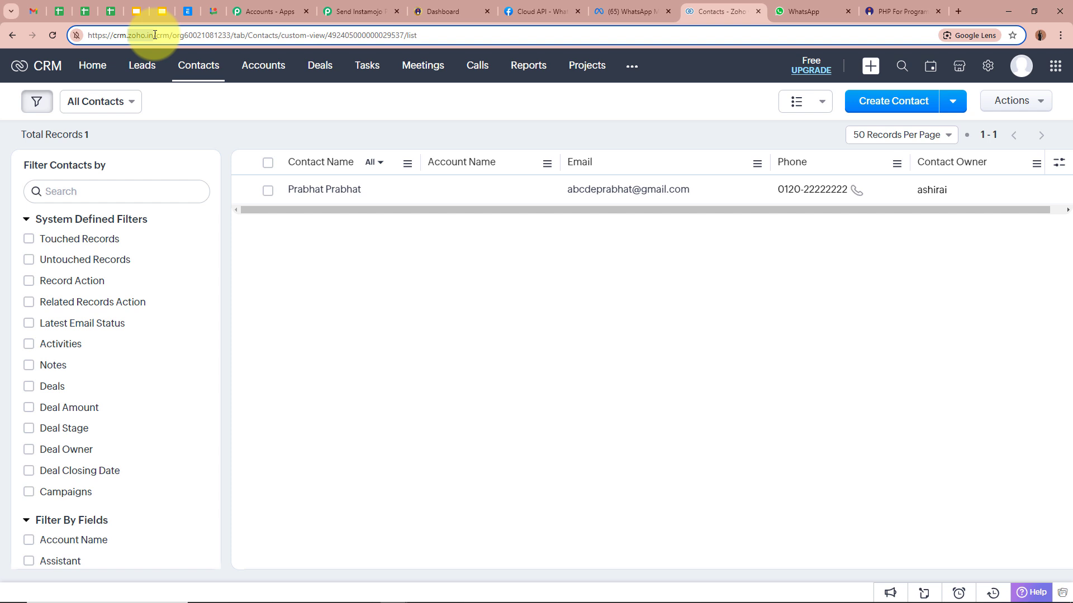
click(352, 11)
click(391, 274)
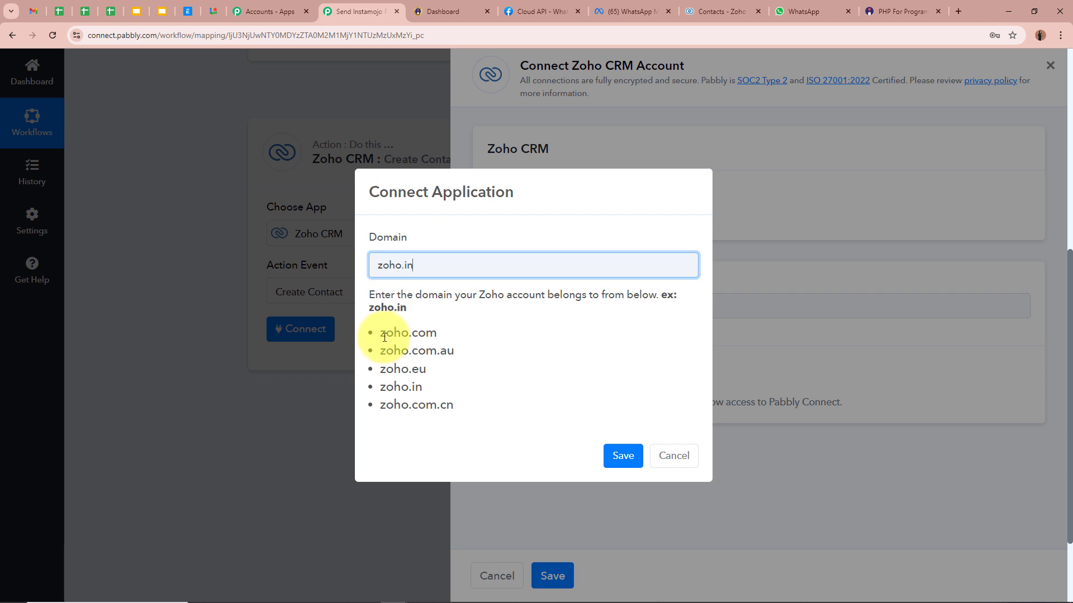
Save the zoho.in domain and accept the Zoho authorization prompt to connect the account.
drag(371, 334, 455, 407)
click(455, 408)
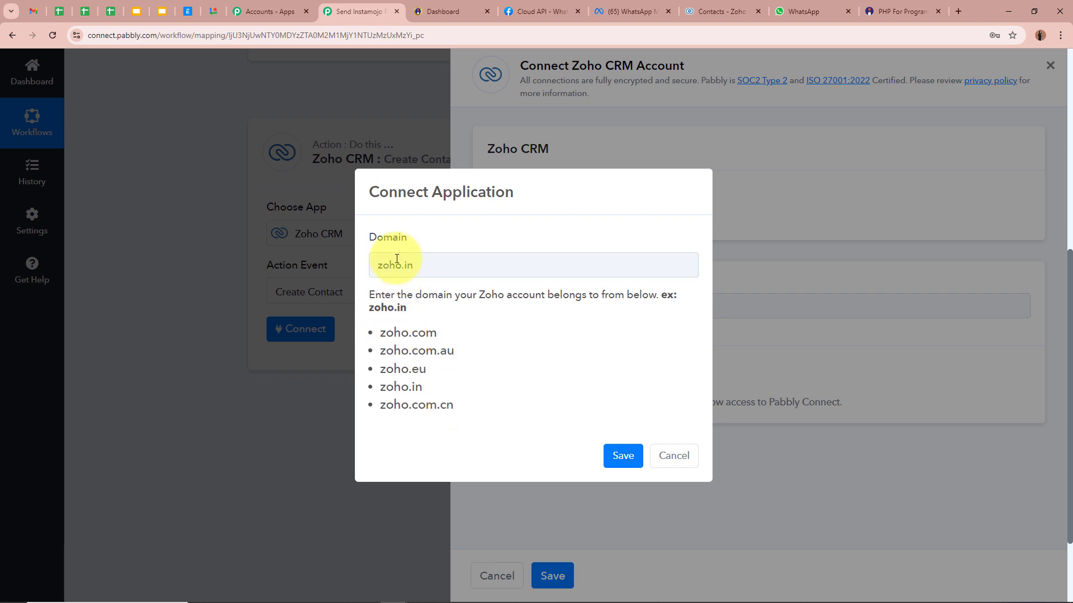
click(622, 455)
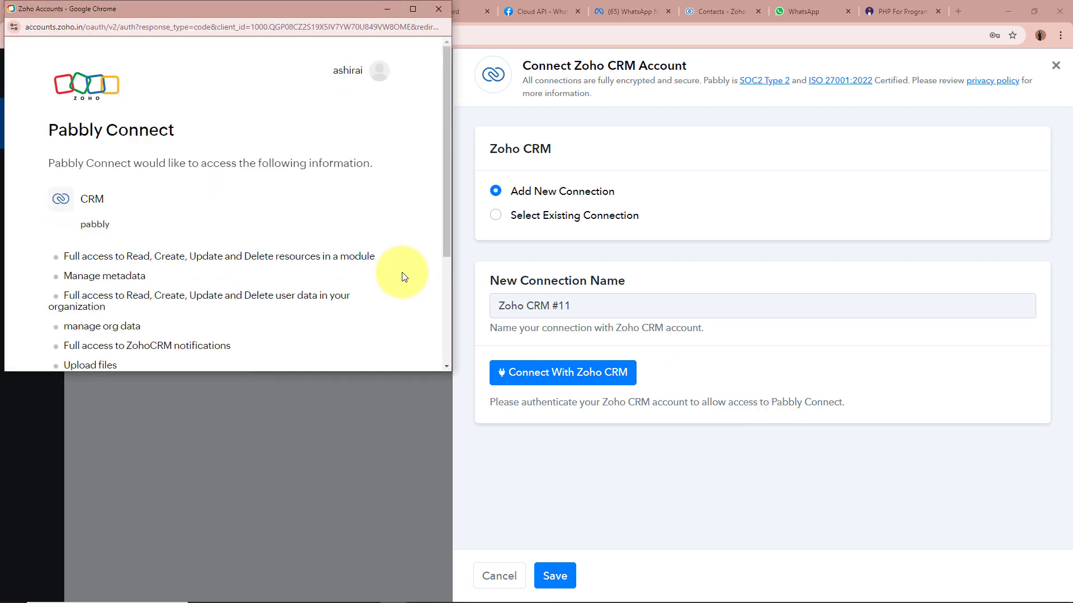
scroll(402, 275, down, 3)
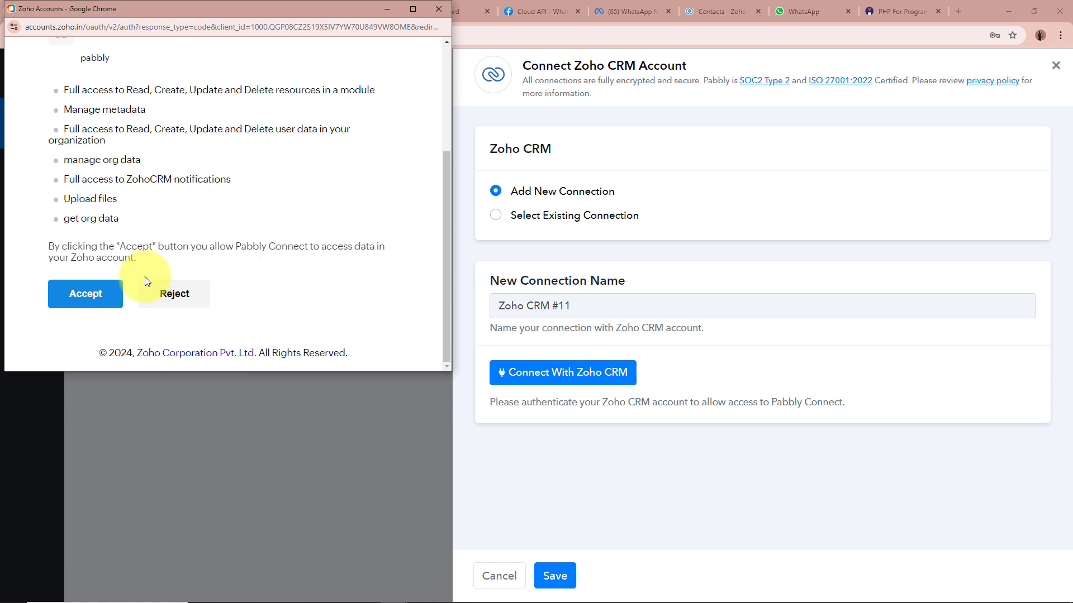
click(119, 298)
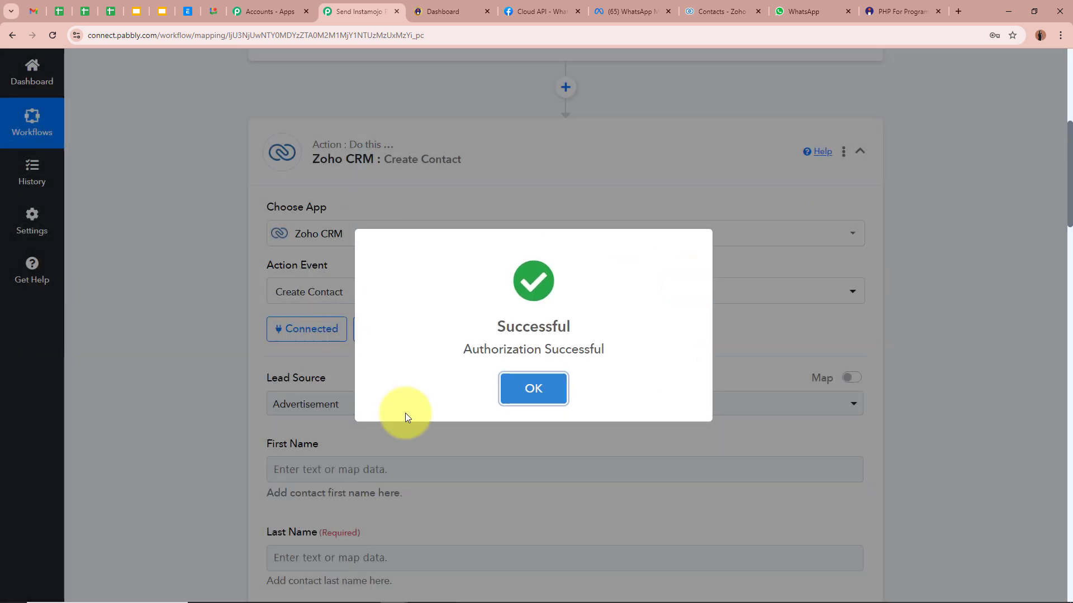
Set the Zoho contact's Lead Source to Online Store.
scroll(211, 282, down, 3)
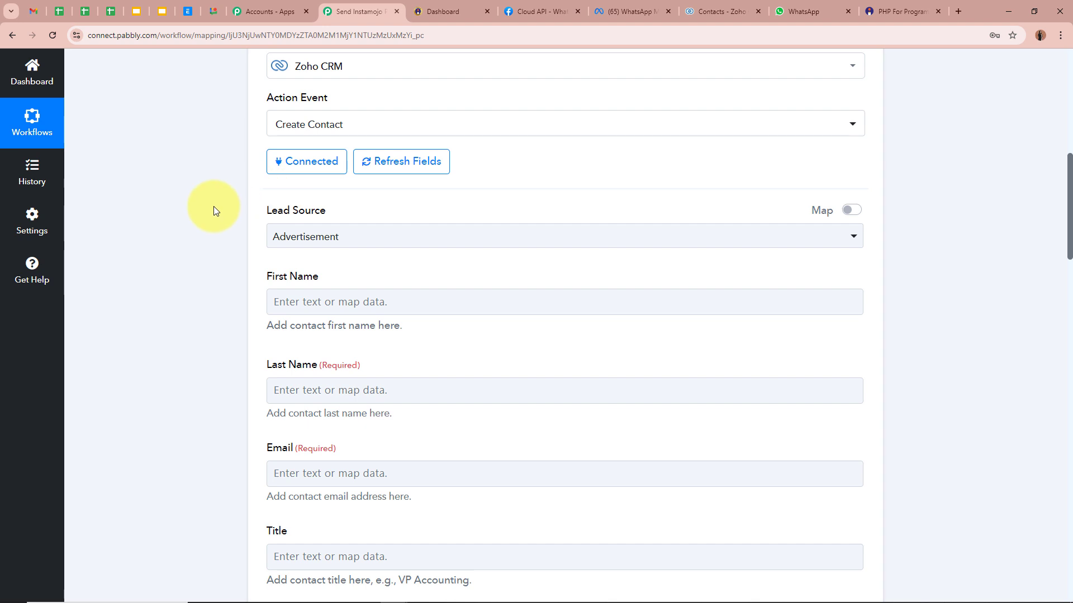
click(375, 238)
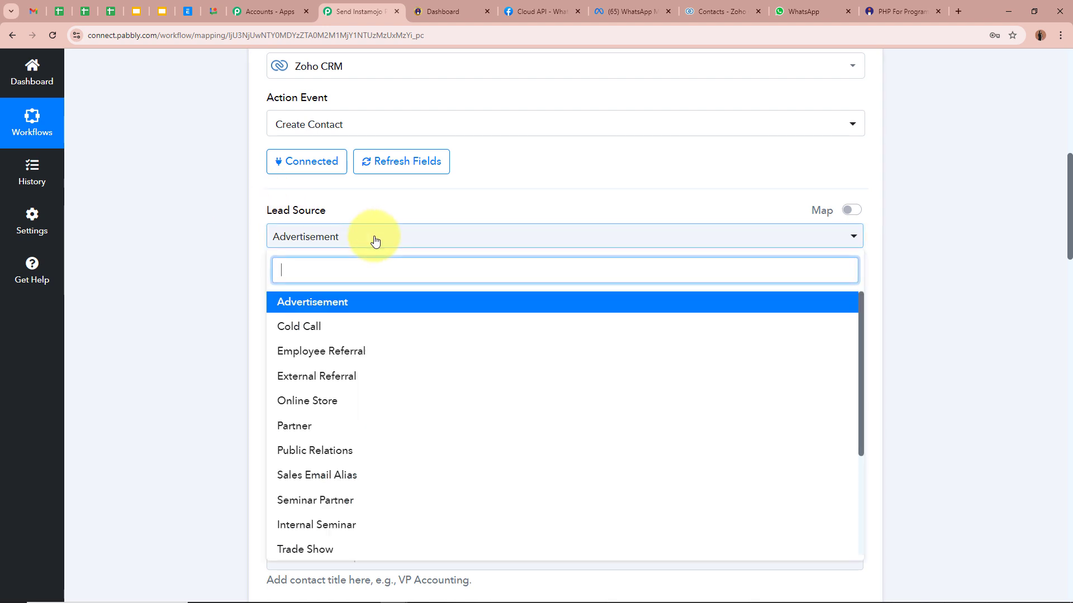
click(307, 401)
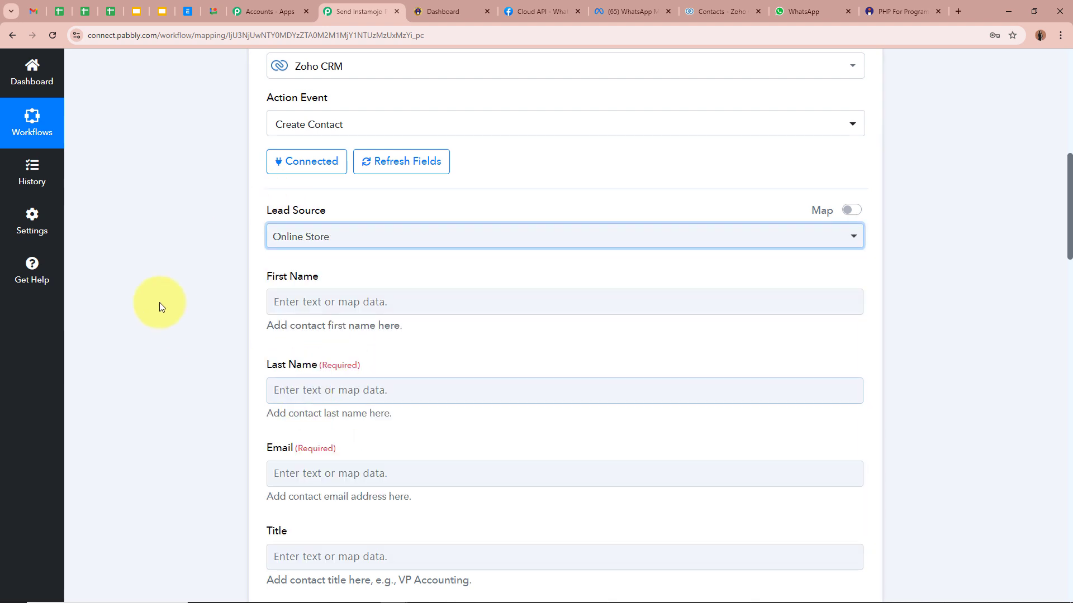
Browse the Instamojo sale fields available for First Name without mapping any.
scroll(160, 303, down, 1)
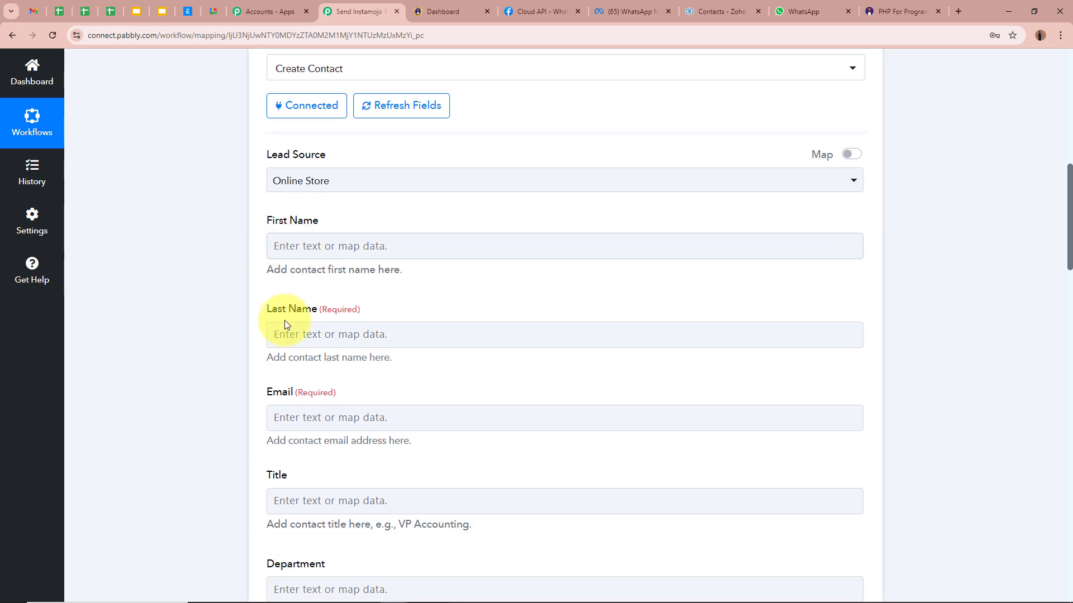
scroll(323, 412, down, 2)
scroll(322, 411, up, 3)
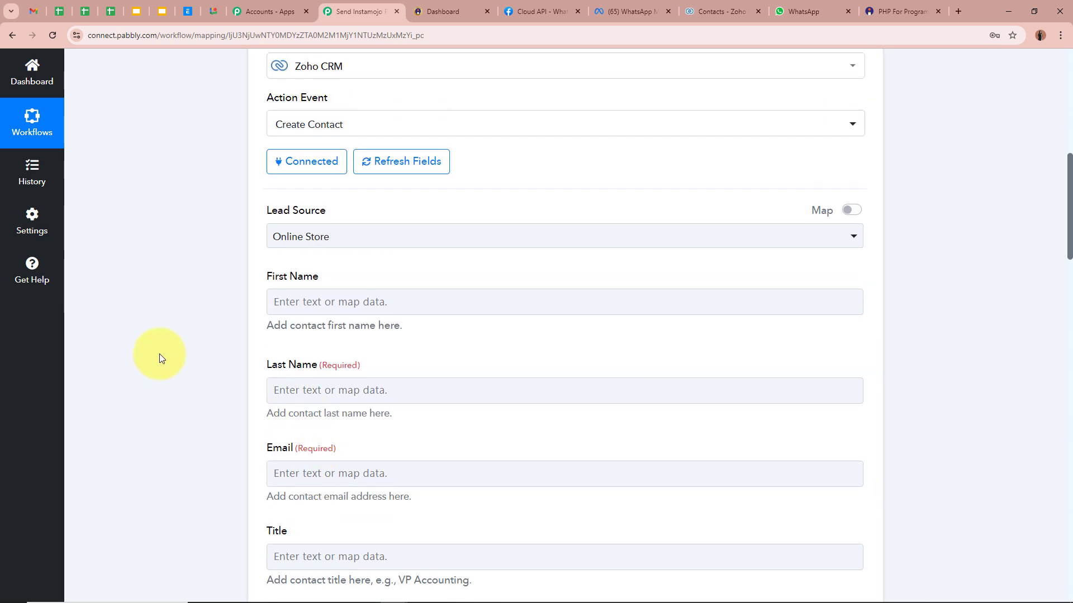
click(325, 300)
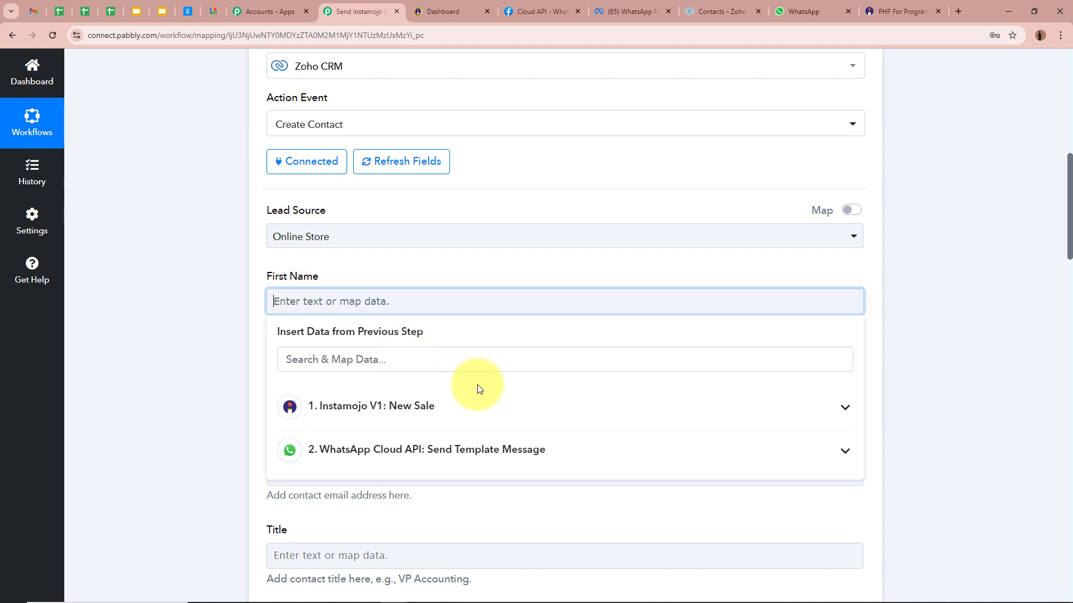
click(498, 416)
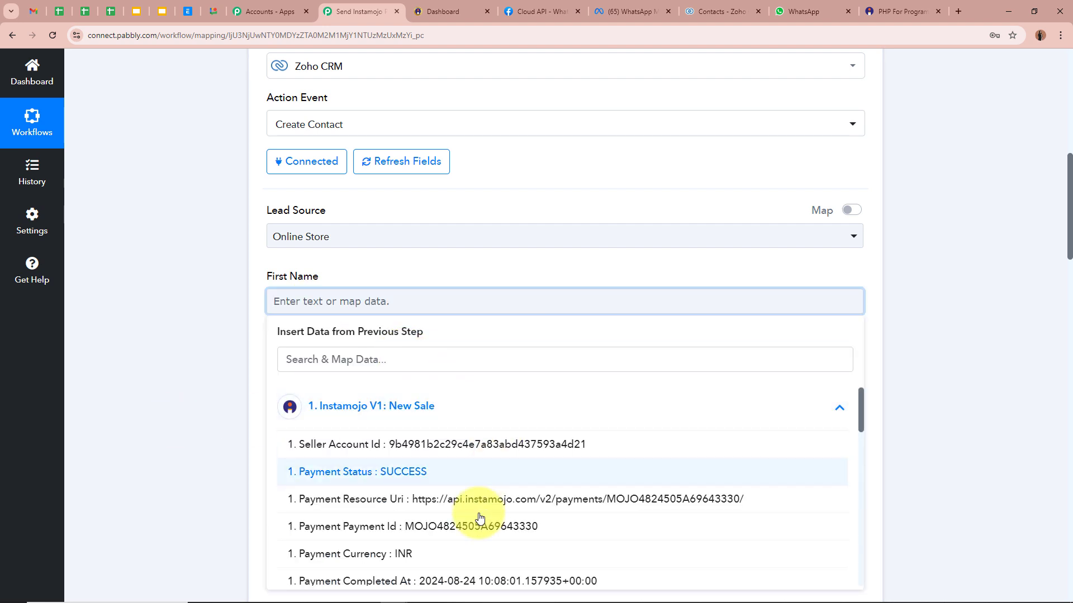
scroll(479, 512, down, 5)
scroll(476, 510, down, 10)
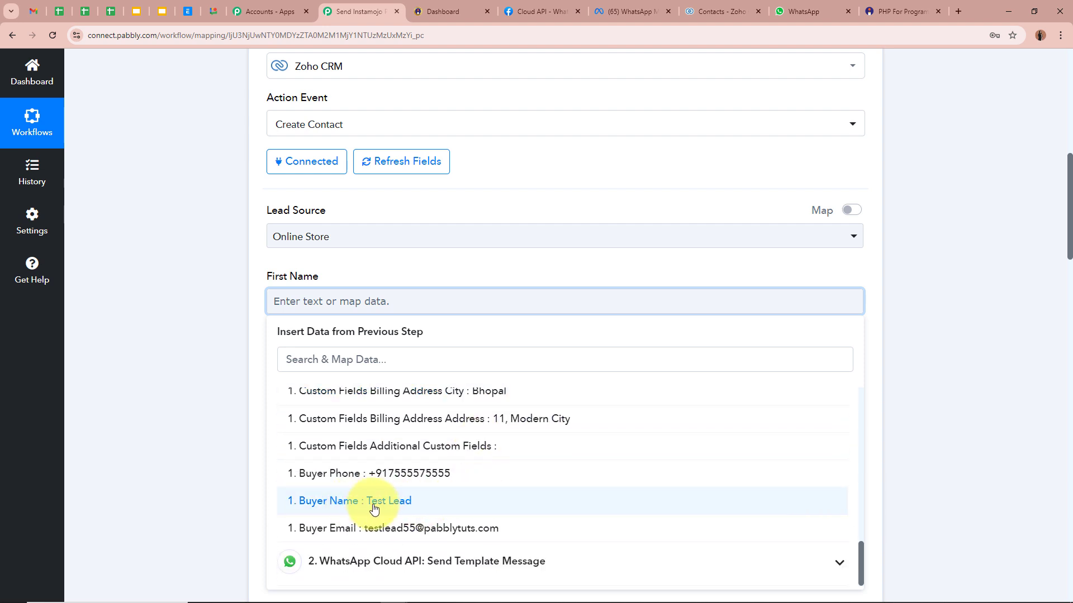
click(171, 338)
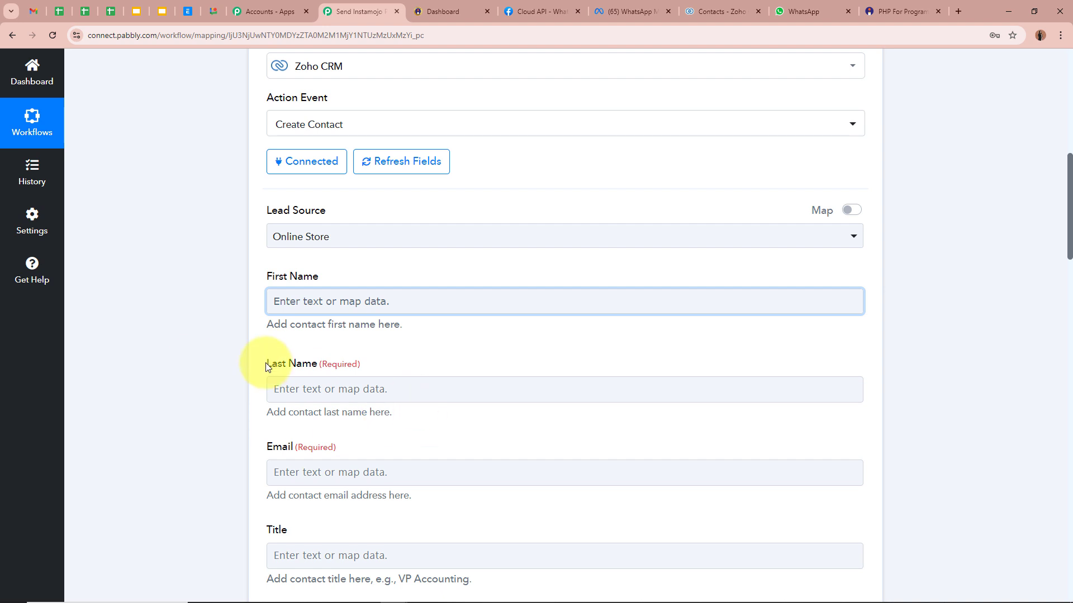
scroll(215, 360, up, 5)
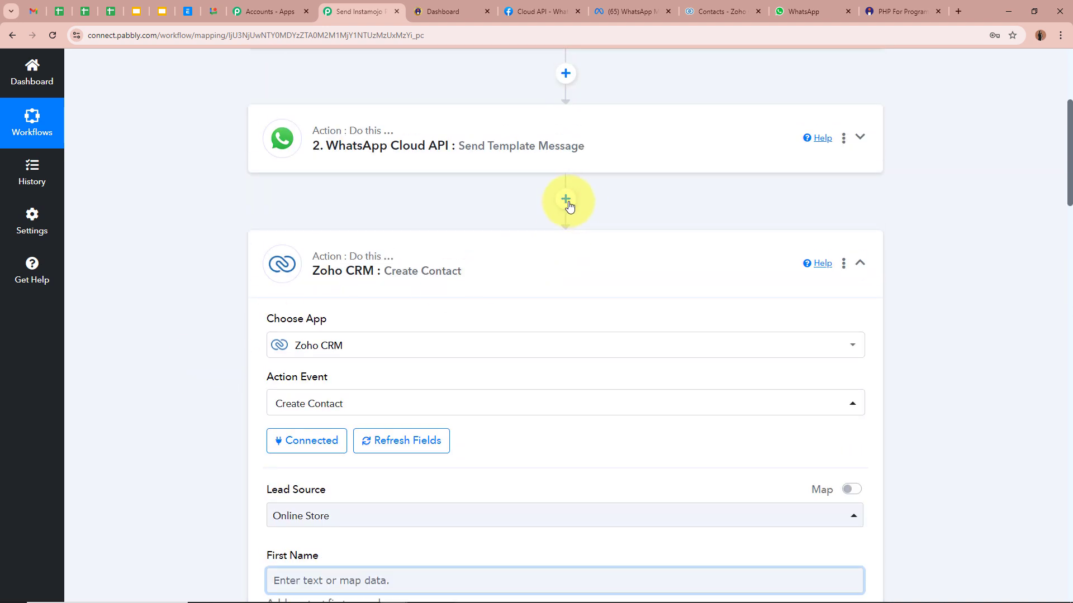
Insert a Text Formatter (Pabbly) Split Text step before Zoho CRM and connect it.
click(566, 199)
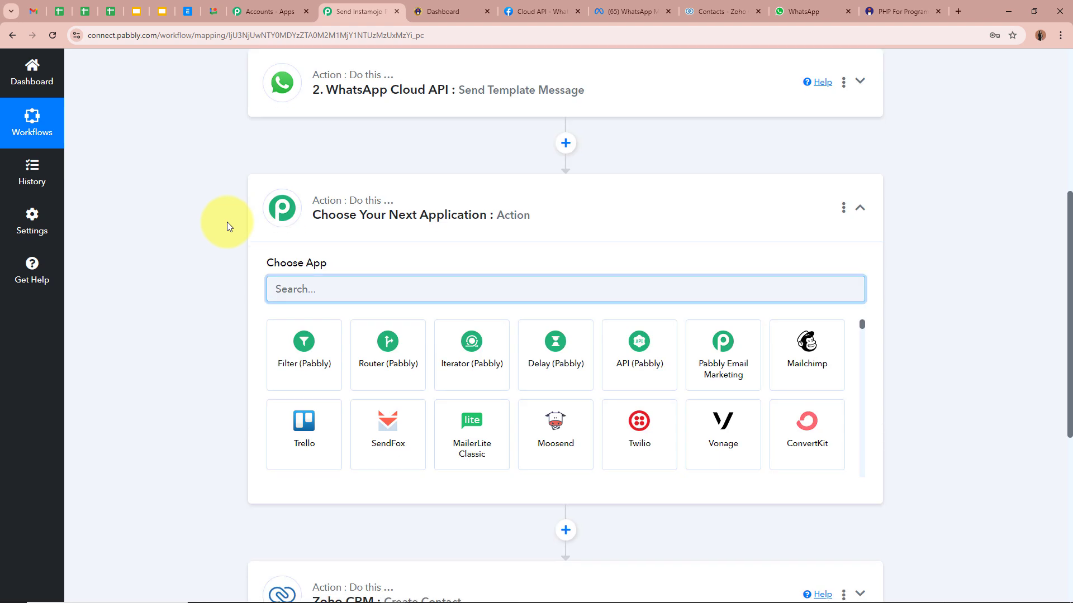
text(text)
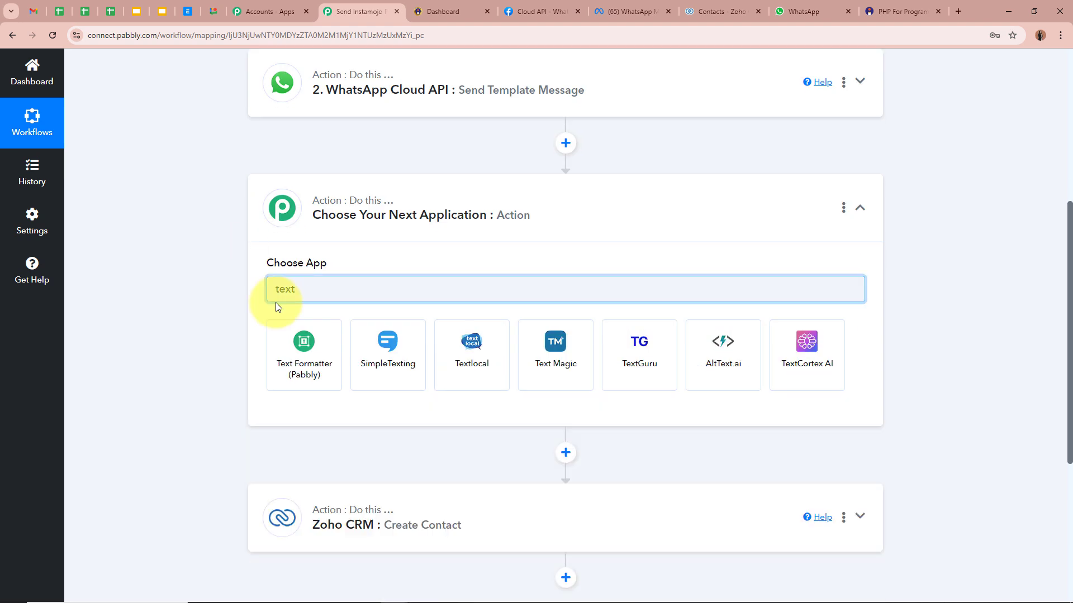
click(286, 336)
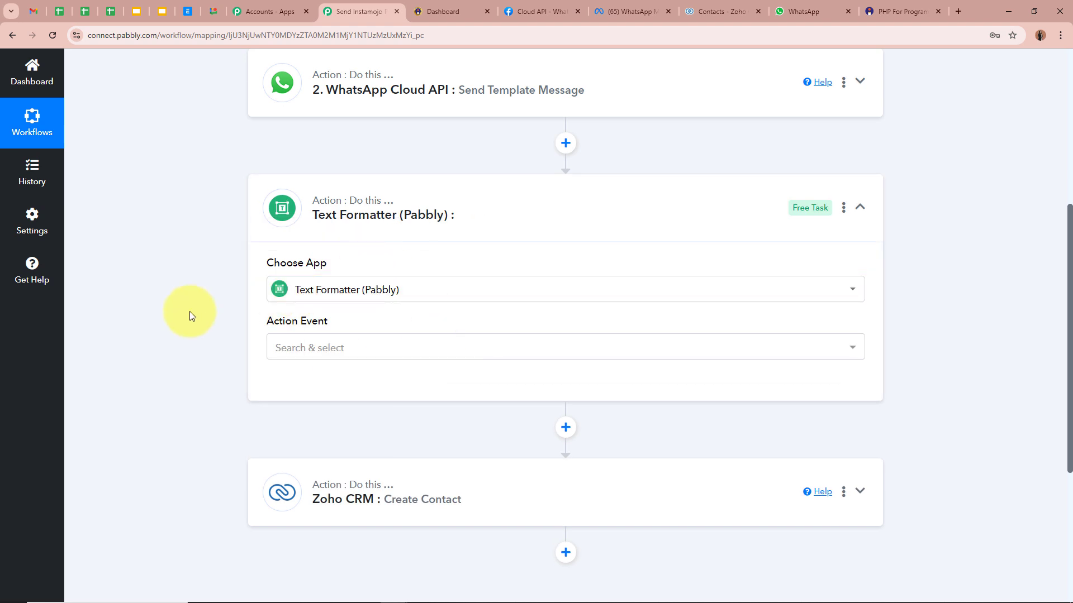
click(393, 350)
click(386, 315)
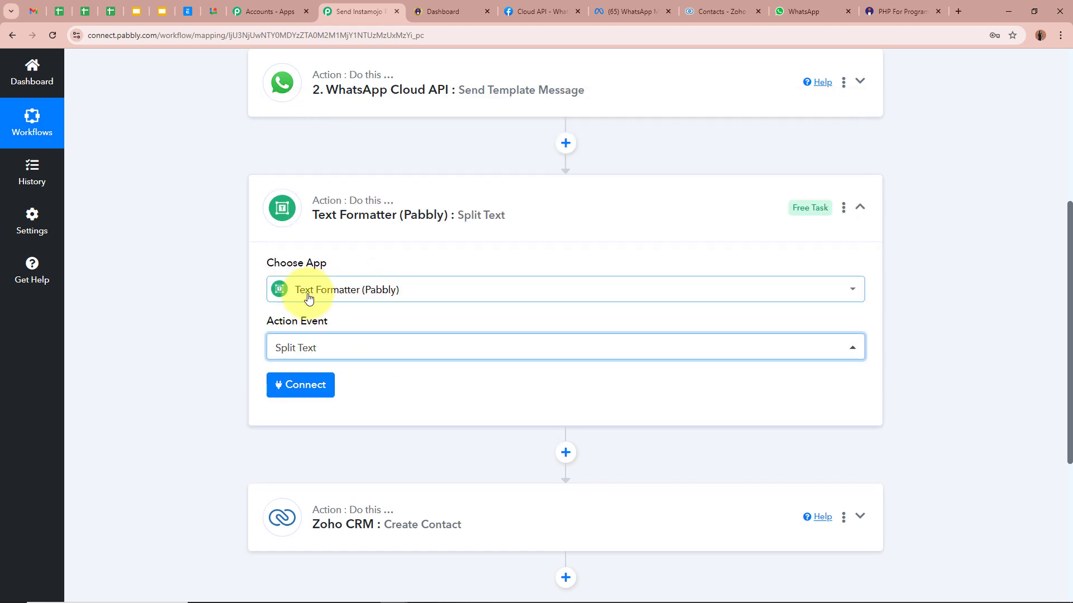
click(192, 318)
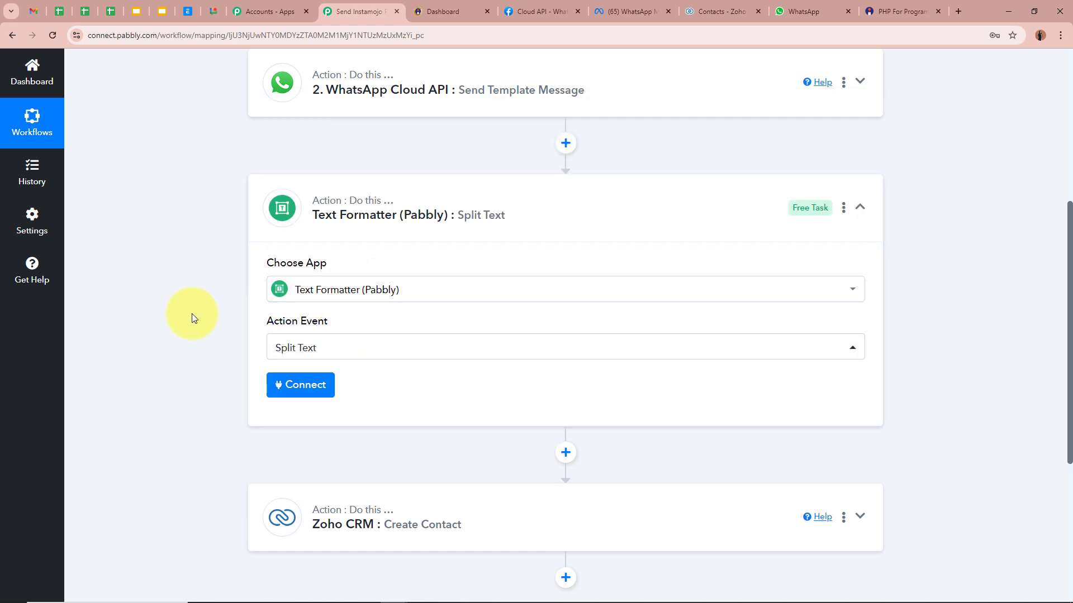
click(316, 393)
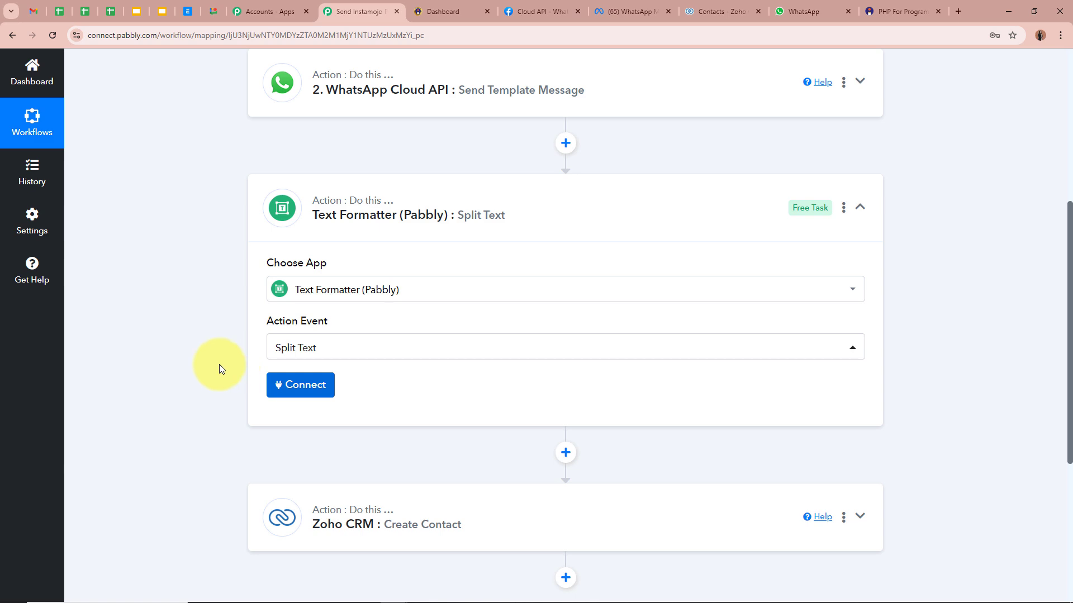
scroll(219, 364, down, 3)
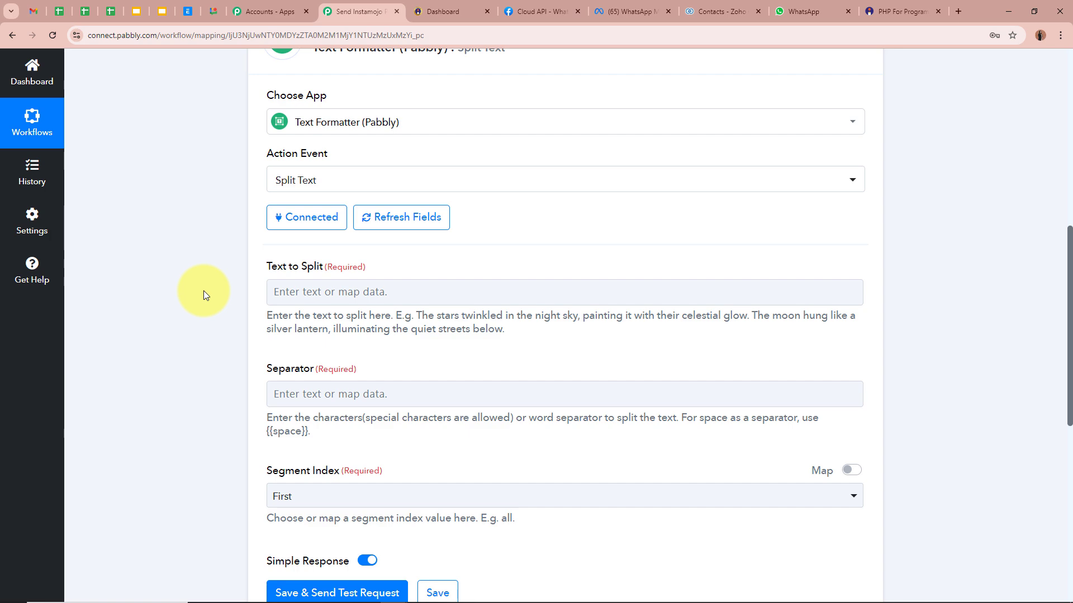
Map the Instamojo Buyer Name into the Text to Split field.
click(316, 292)
scroll(399, 524, down, 10)
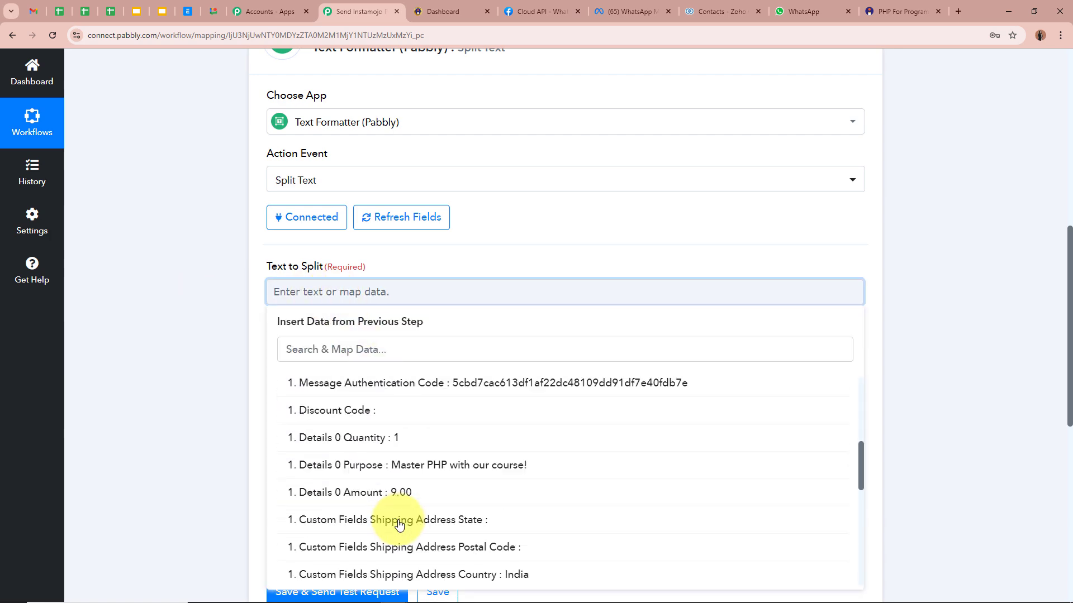
click(401, 508)
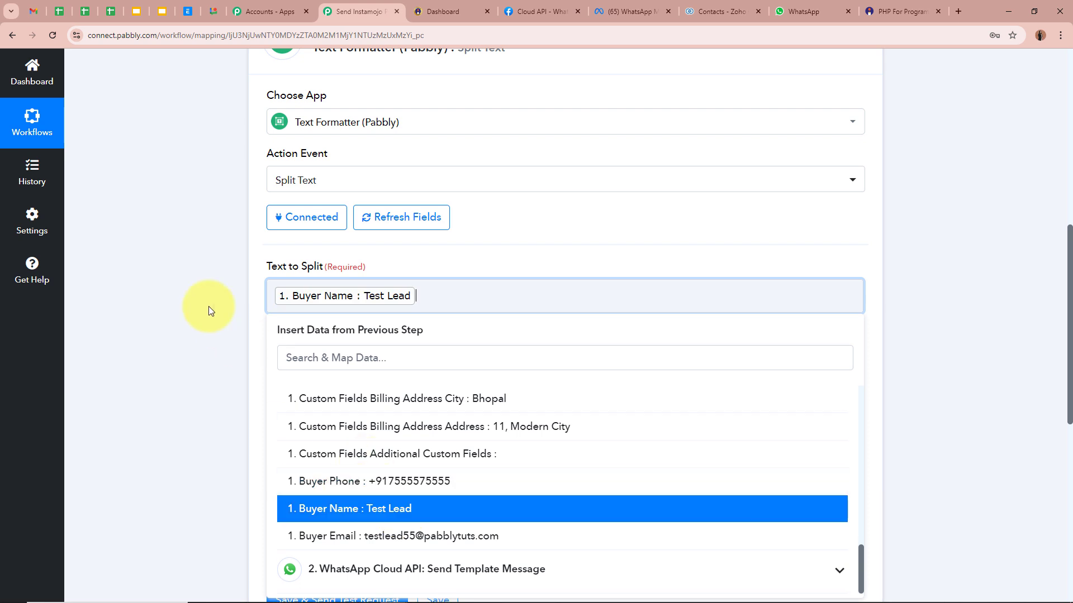
click(211, 306)
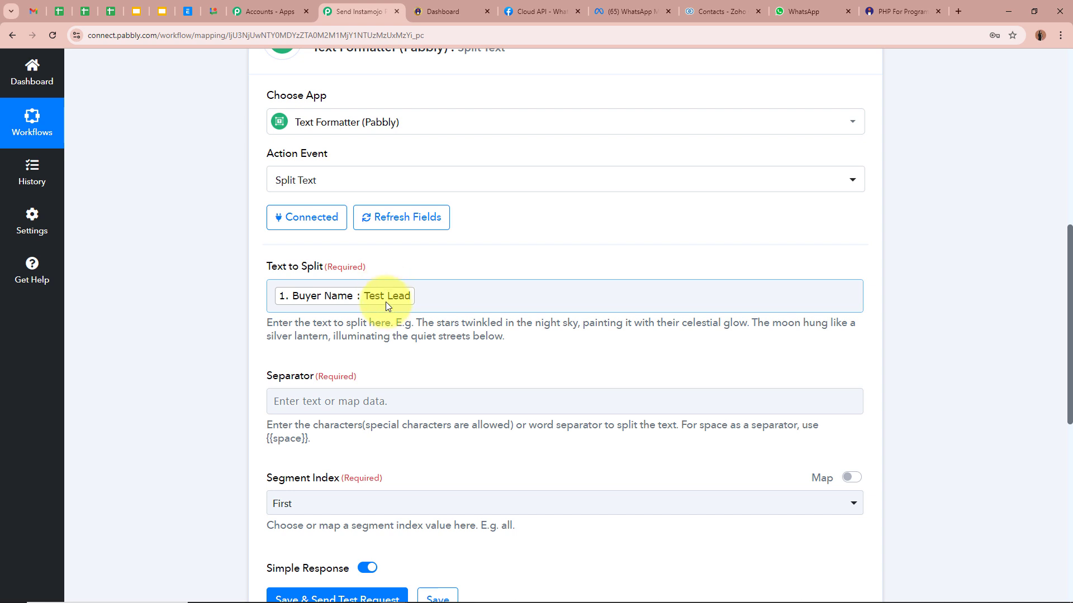
Set the Separator to {{space}} and the Segment Index to All.
scroll(232, 313, down, 2)
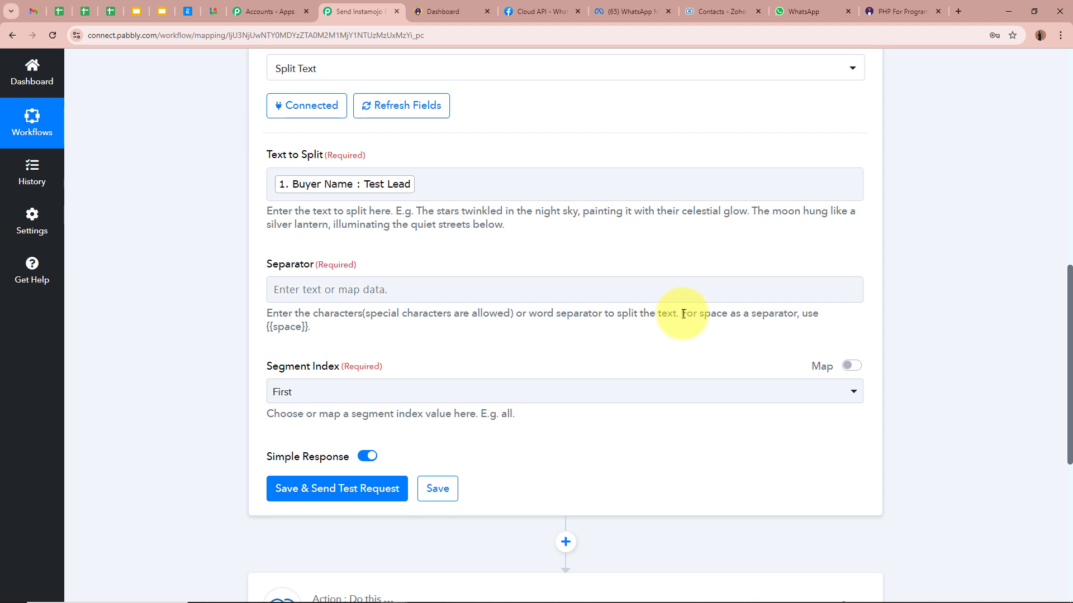
drag(682, 314, 808, 314)
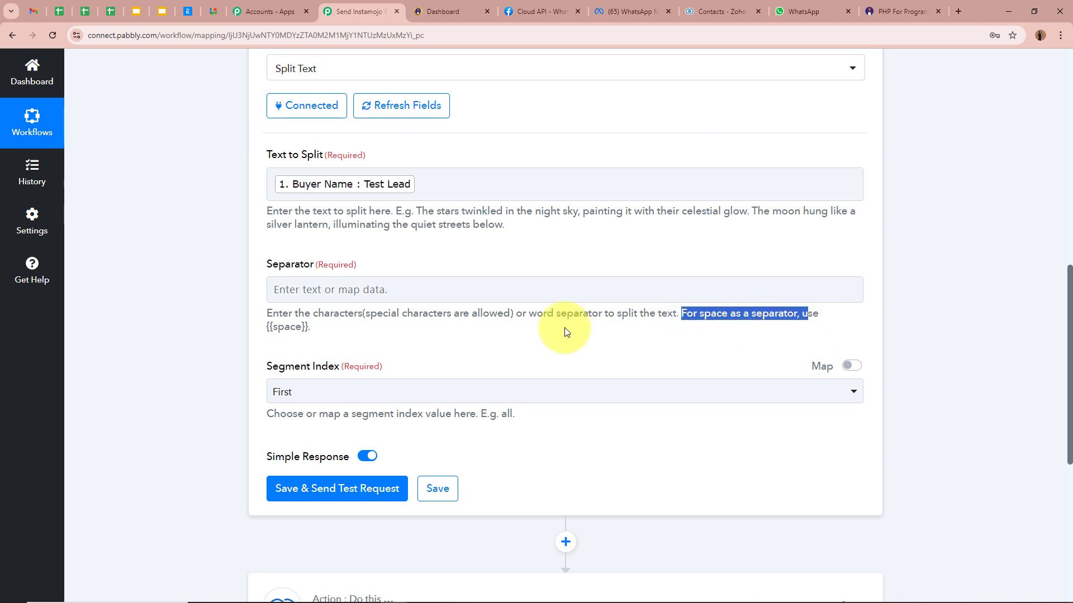
click(282, 326)
drag(268, 328, 306, 327)
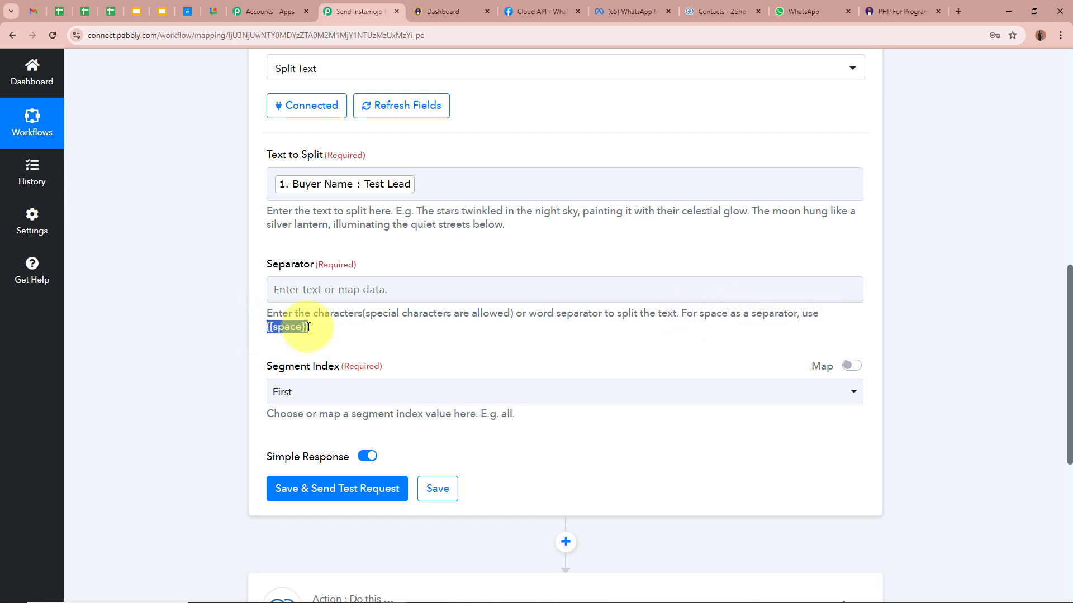
click(324, 281)
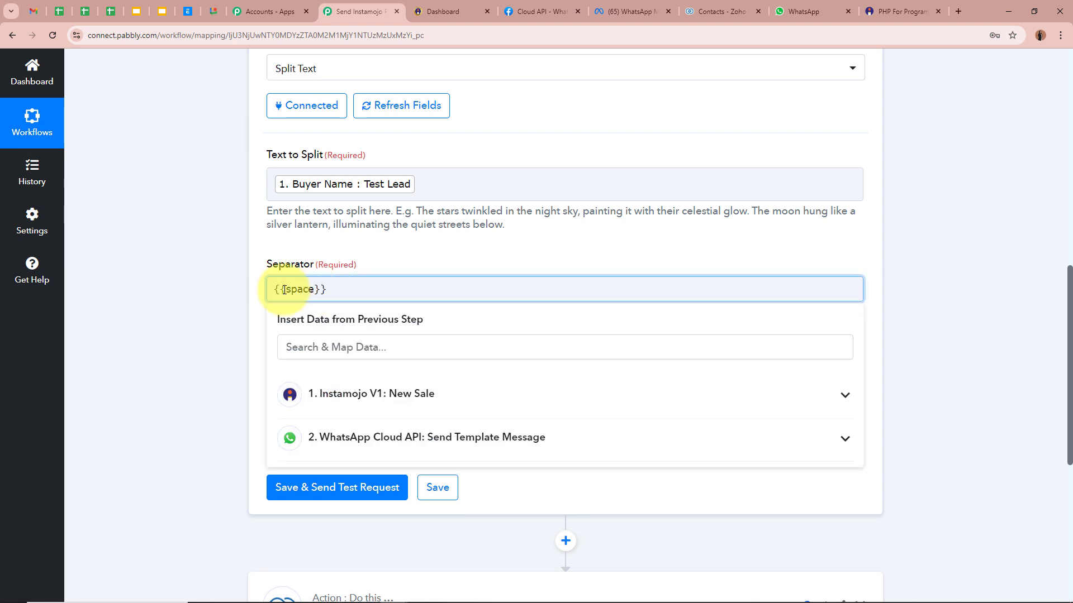
click(211, 290)
click(311, 390)
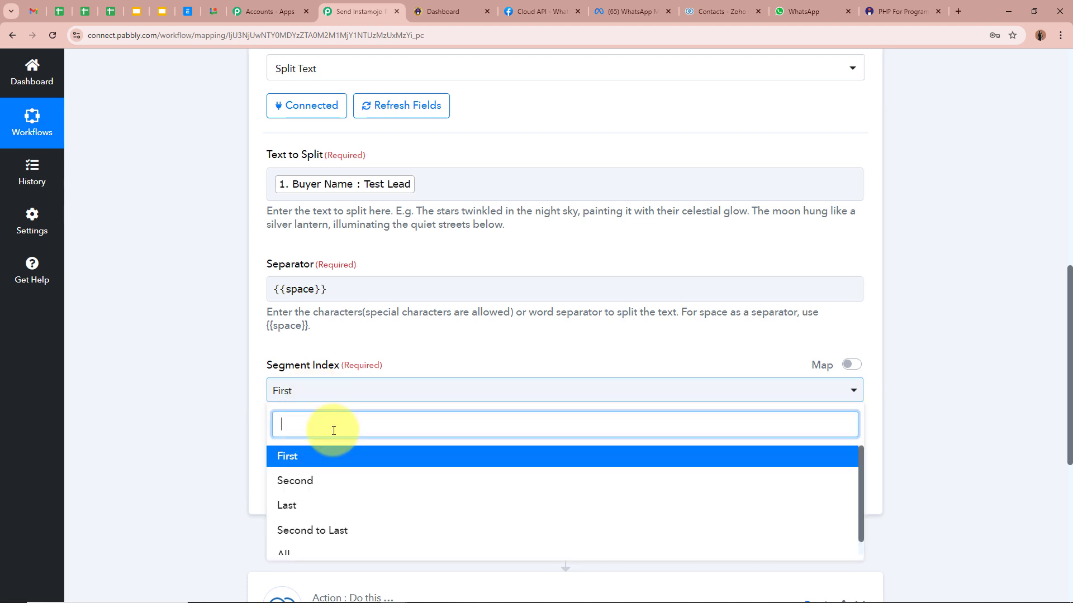
scroll(335, 527, down, 2)
click(335, 539)
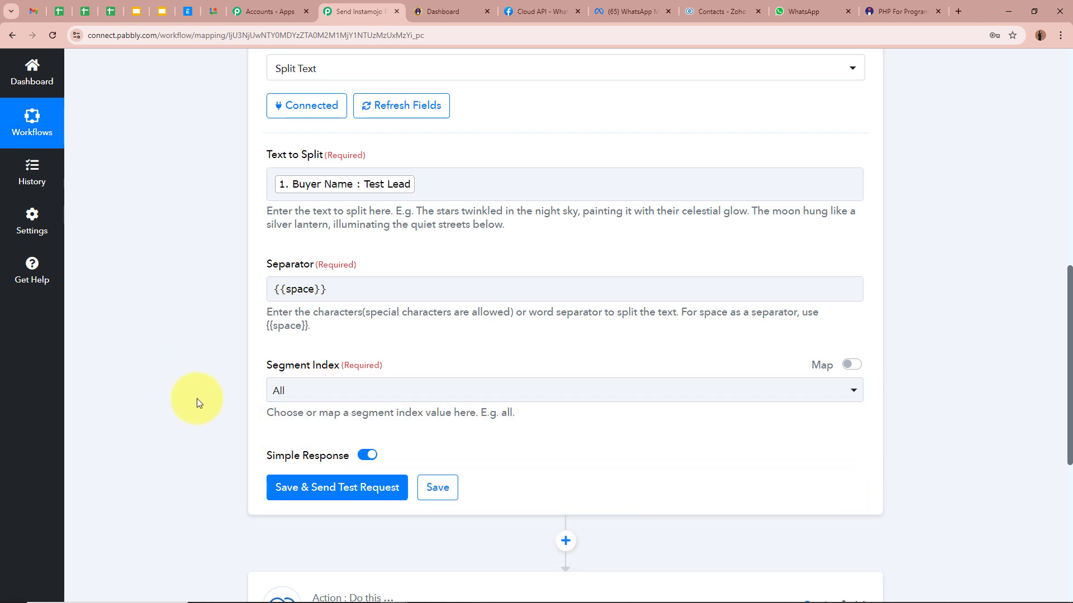
Save and send a test request, splitting the name into Test and Lead.
scroll(136, 353, down, 2)
click(355, 376)
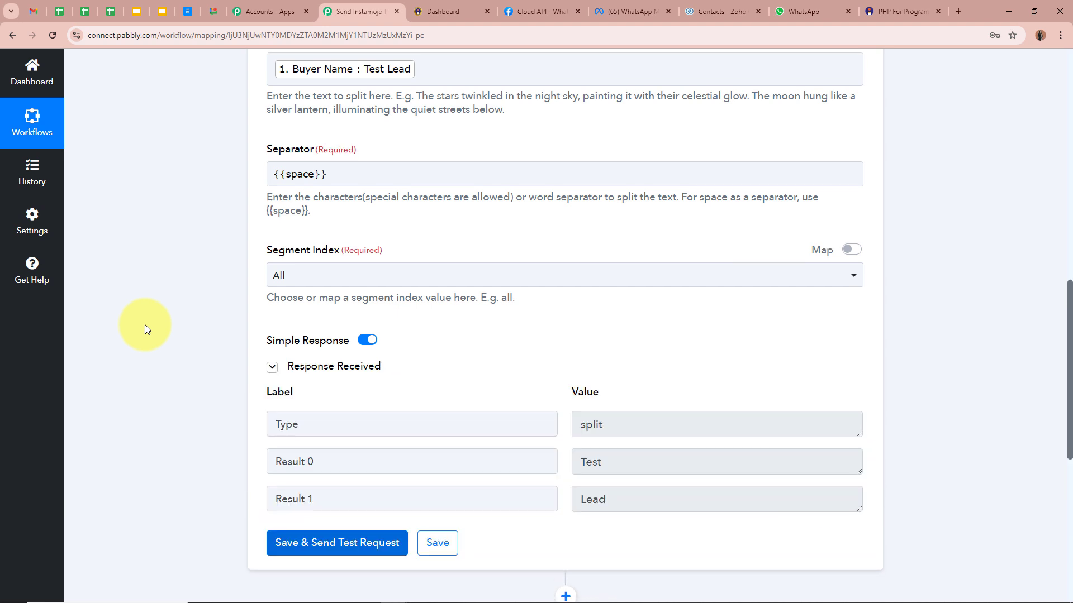
scroll(145, 327, down, 3)
drag(668, 296, 531, 292)
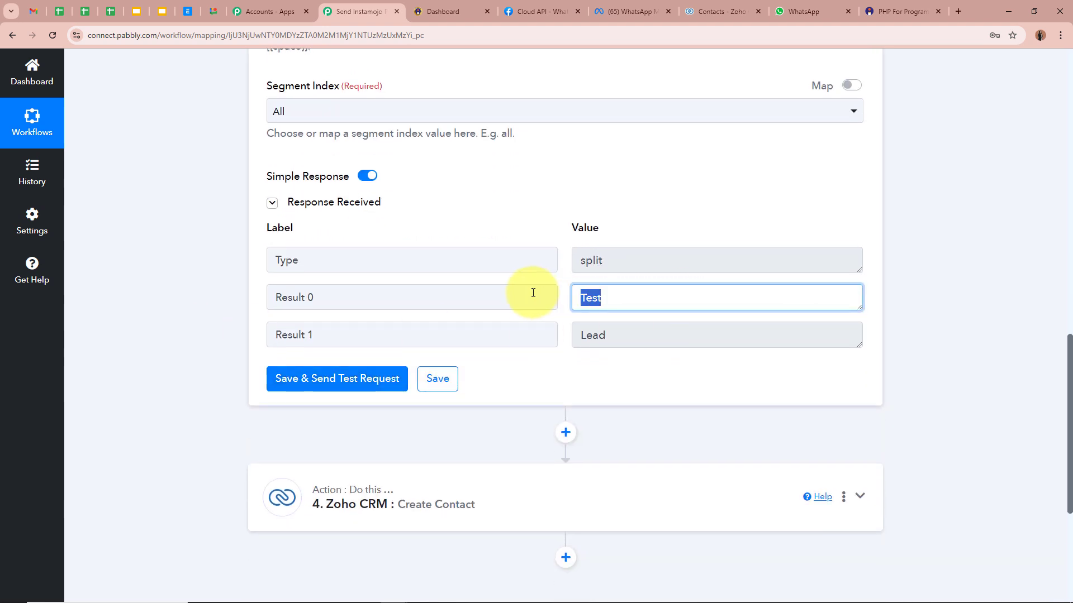
drag(619, 337, 548, 339)
click(607, 386)
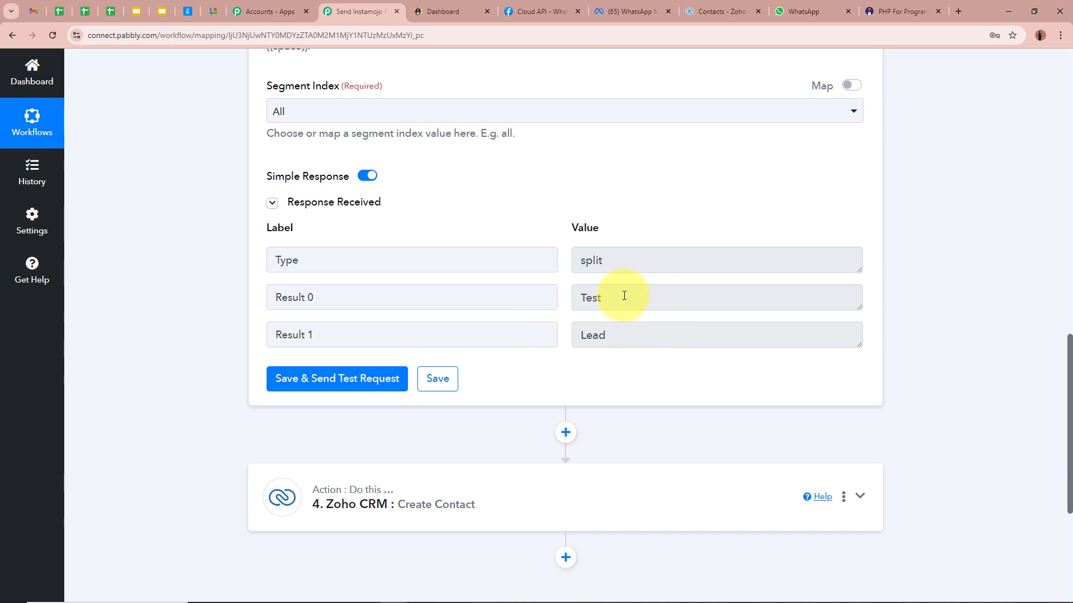
Open the Zoho Create Contact First Name mapping list showing the Split Text outputs.
click(548, 503)
scroll(336, 271, down, 5)
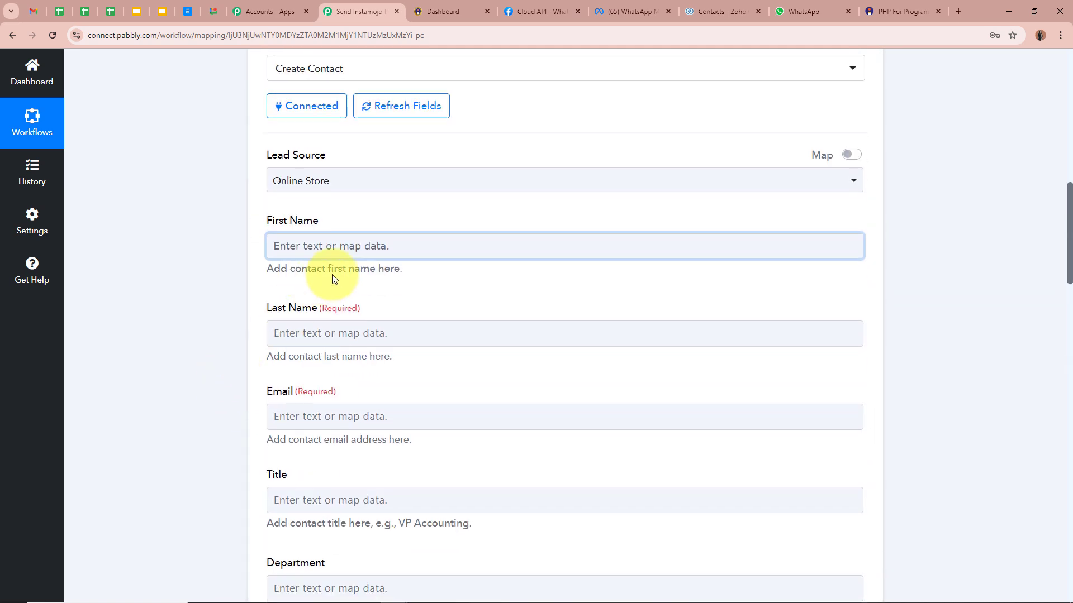
click(395, 245)
click(424, 441)
Map Result 0 into First Name and Result 1 into Last Name.
click(391, 501)
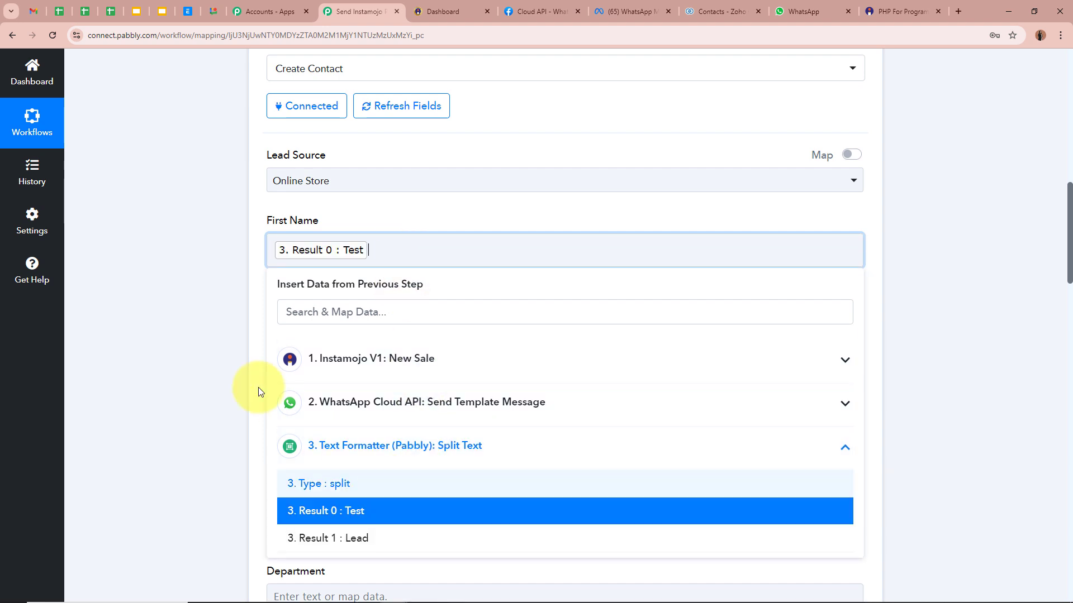
click(190, 286)
click(368, 341)
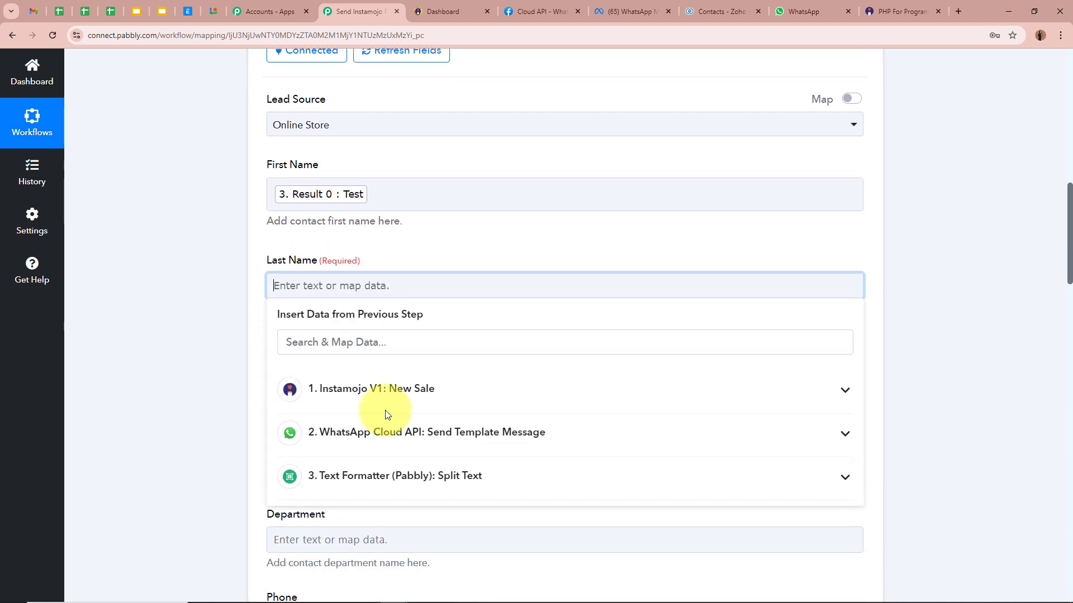
click(470, 478)
click(440, 567)
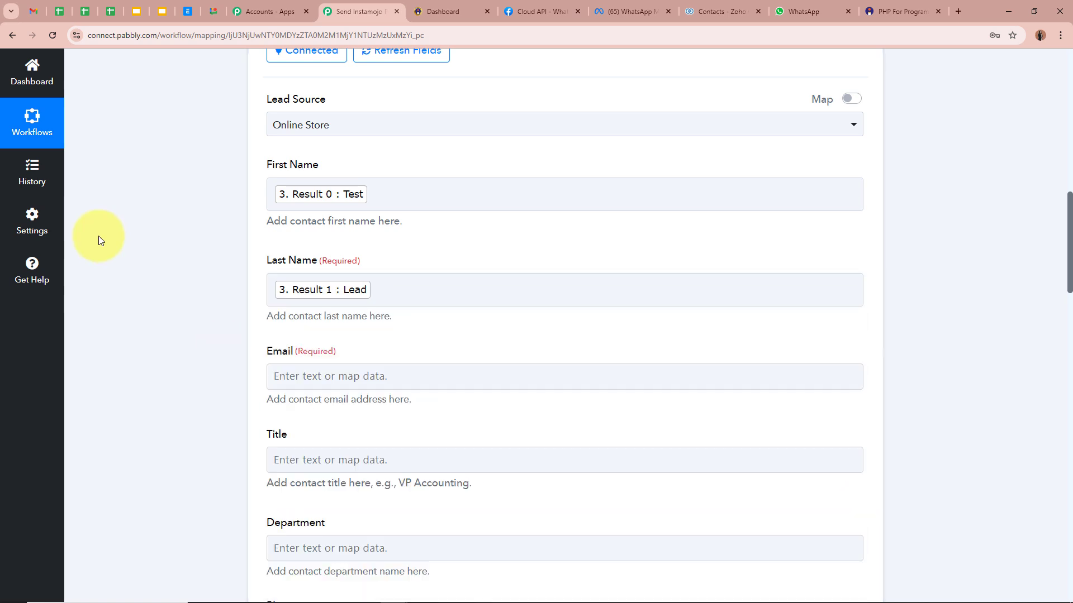
Map the Instamojo Buyer Email into the contact's Email field.
scroll(209, 267, down, 2)
click(419, 267)
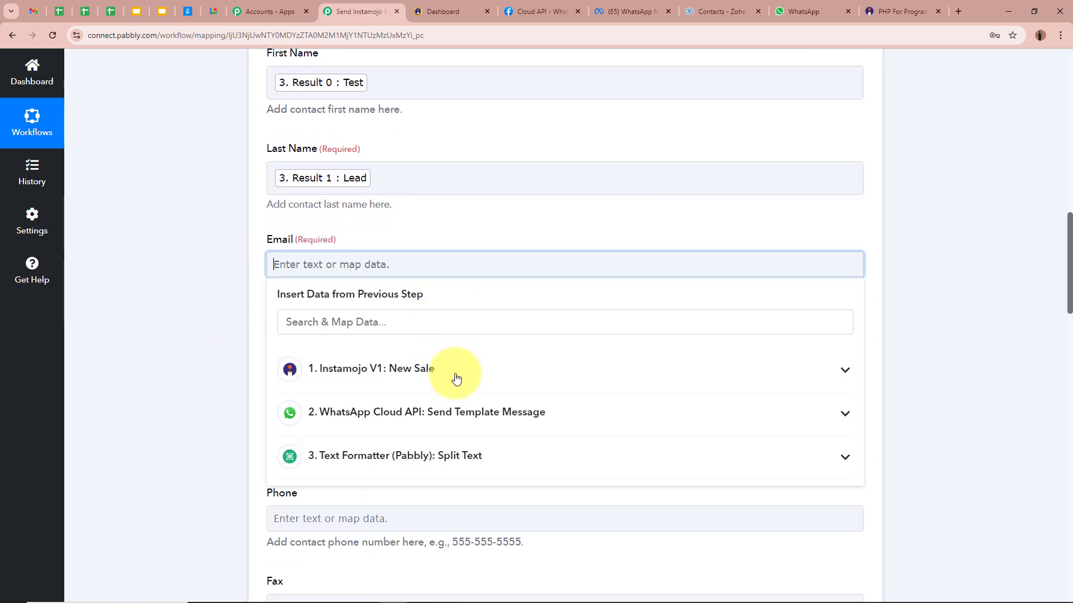
click(455, 376)
scroll(475, 452, down, 5)
scroll(474, 451, down, 6)
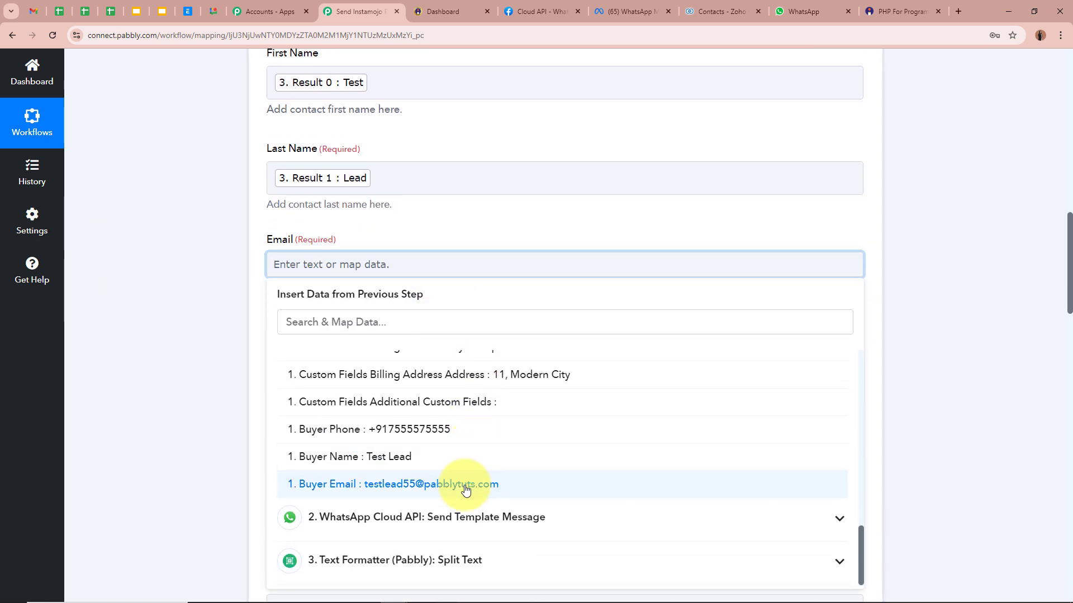
click(462, 484)
Map the Instamojo Buyer Phone into the contact's Phone field.
scroll(239, 278, down, 2)
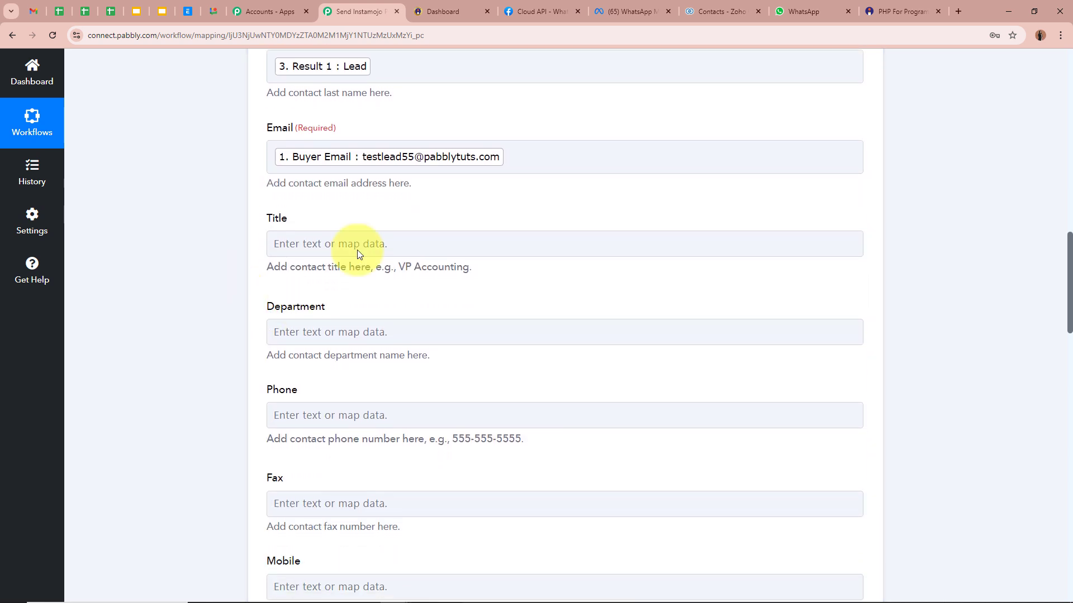
scroll(270, 281, down, 2)
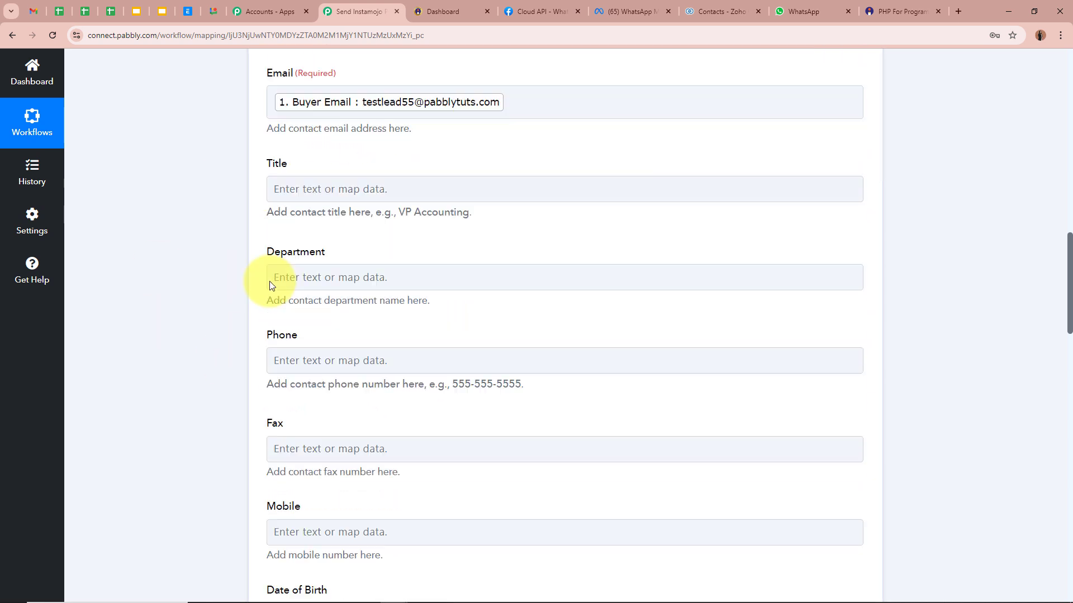
click(285, 293)
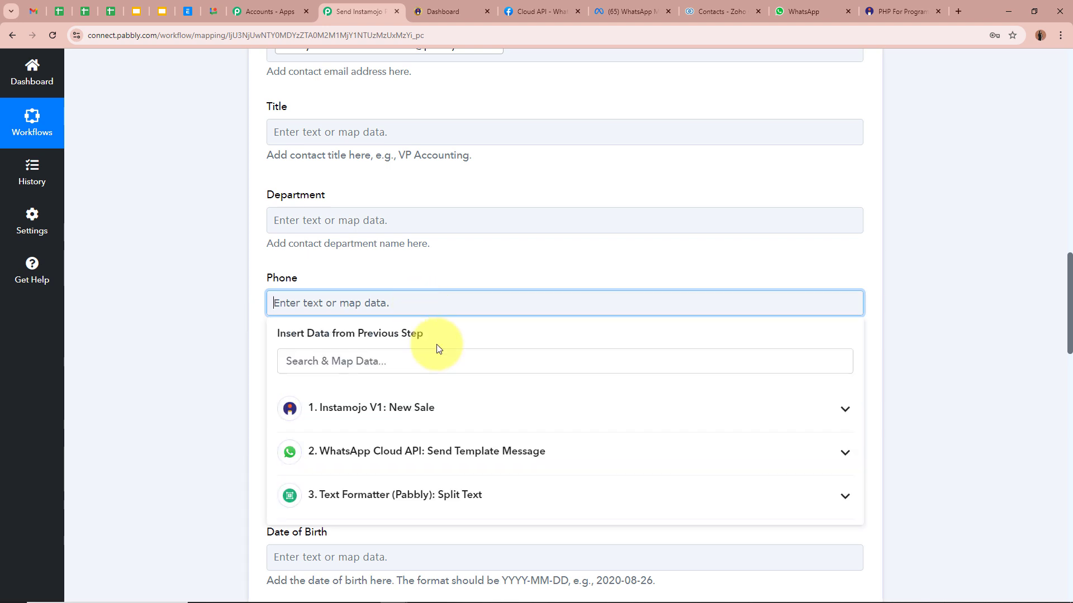
click(459, 414)
scroll(478, 448, down, 5)
scroll(481, 523, down, 10)
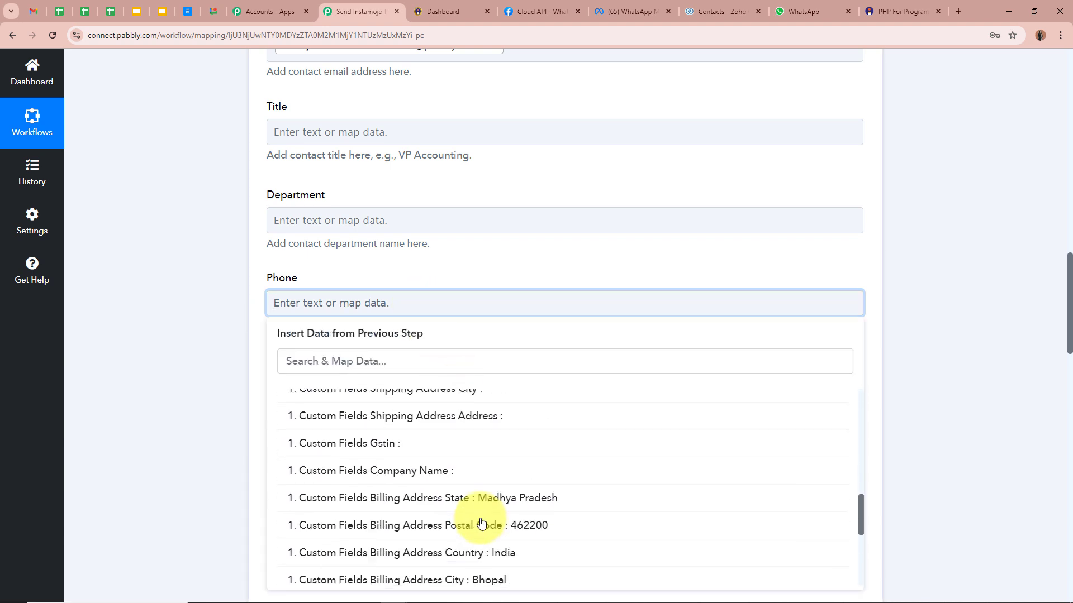
click(474, 437)
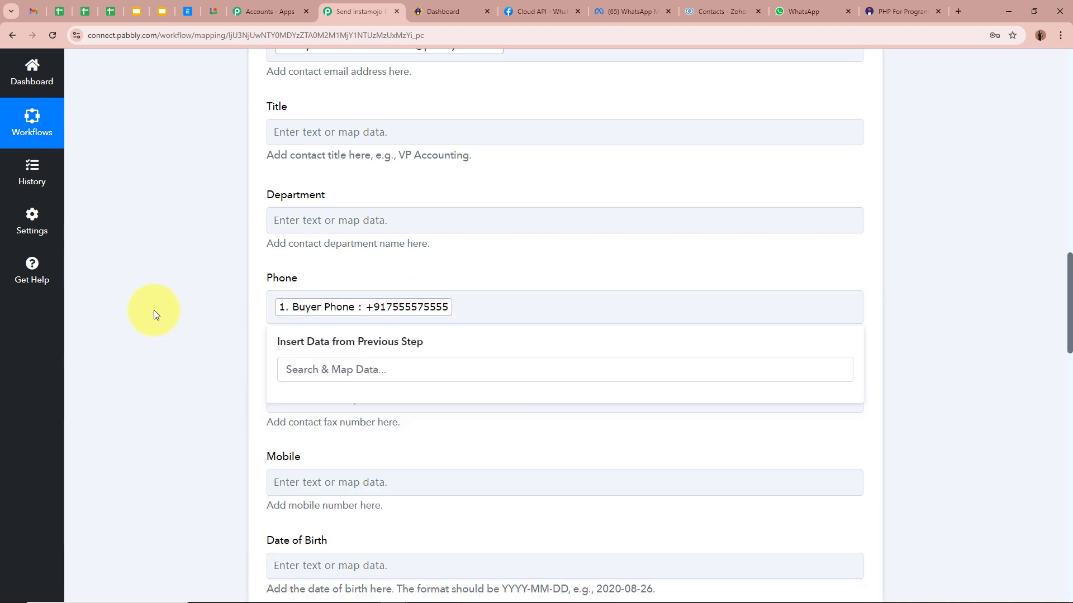
click(153, 311)
scroll(153, 310, down, 2)
scroll(707, 459, down, 11)
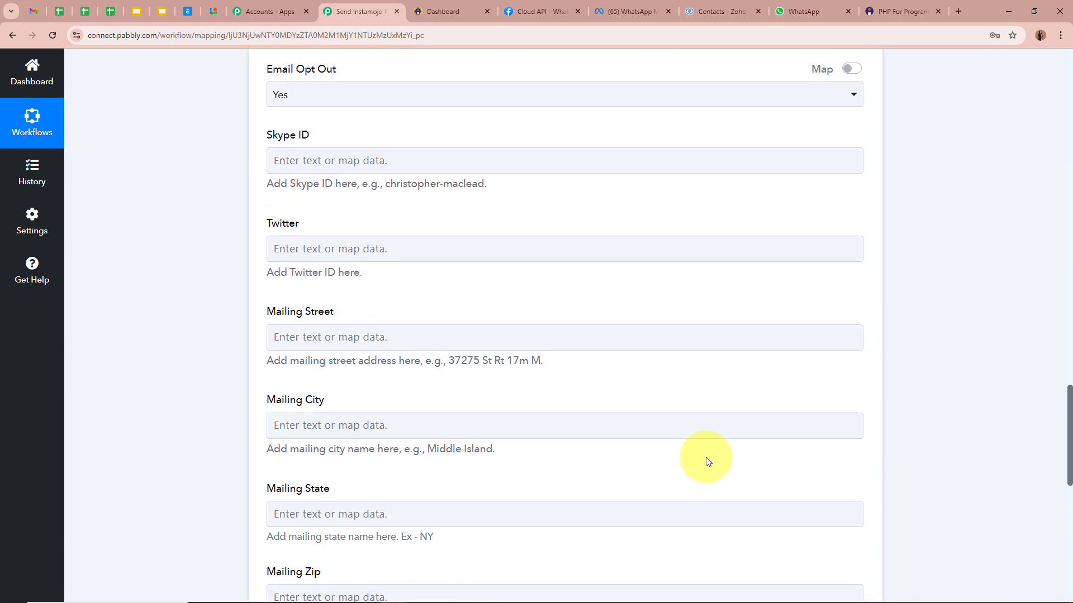
Map the billing address into Mailing Street and billing city Bhopal into Mailing City.
scroll(707, 457, down, 2)
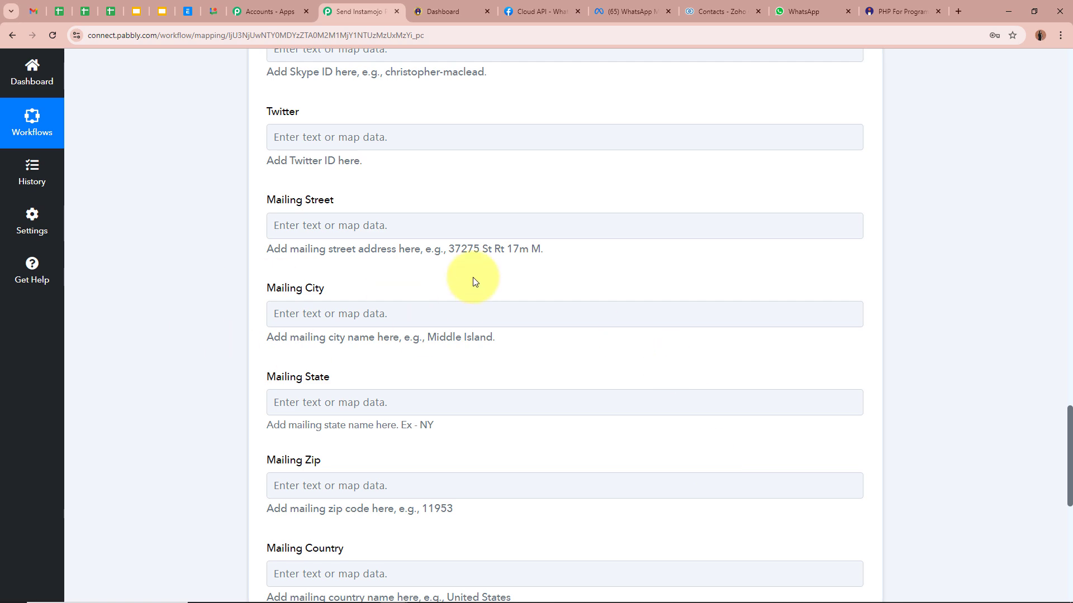
click(380, 234)
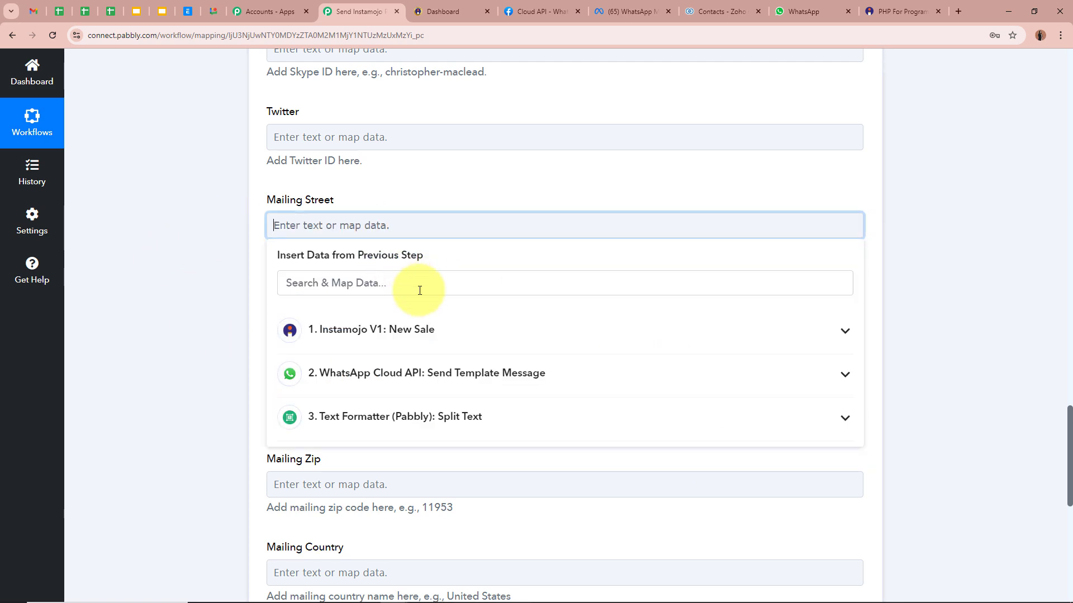
click(438, 327)
scroll(450, 451, down, 6)
scroll(454, 460, down, 5)
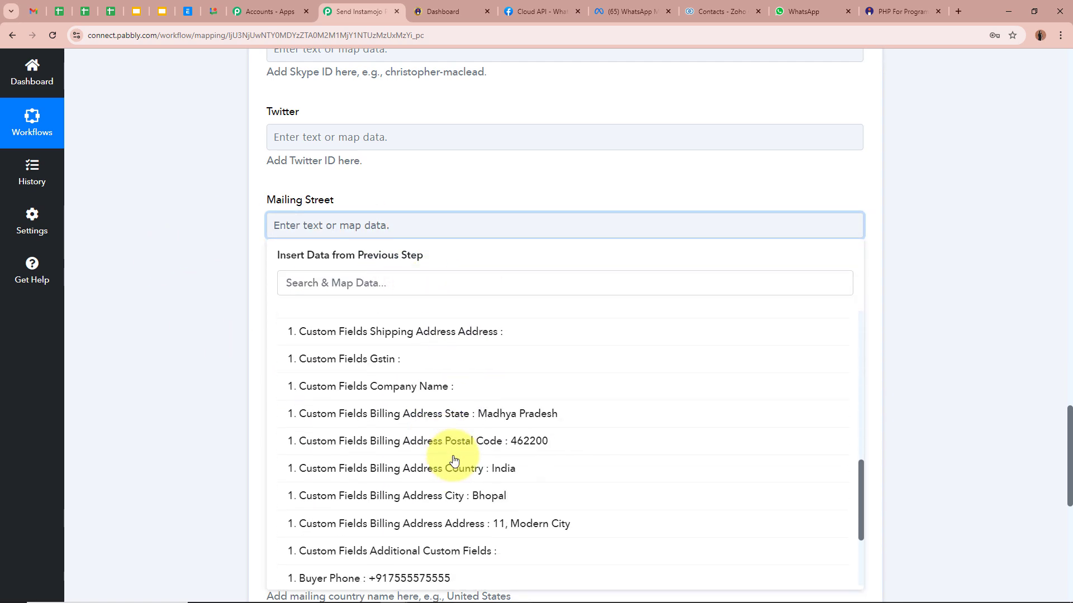
click(441, 422)
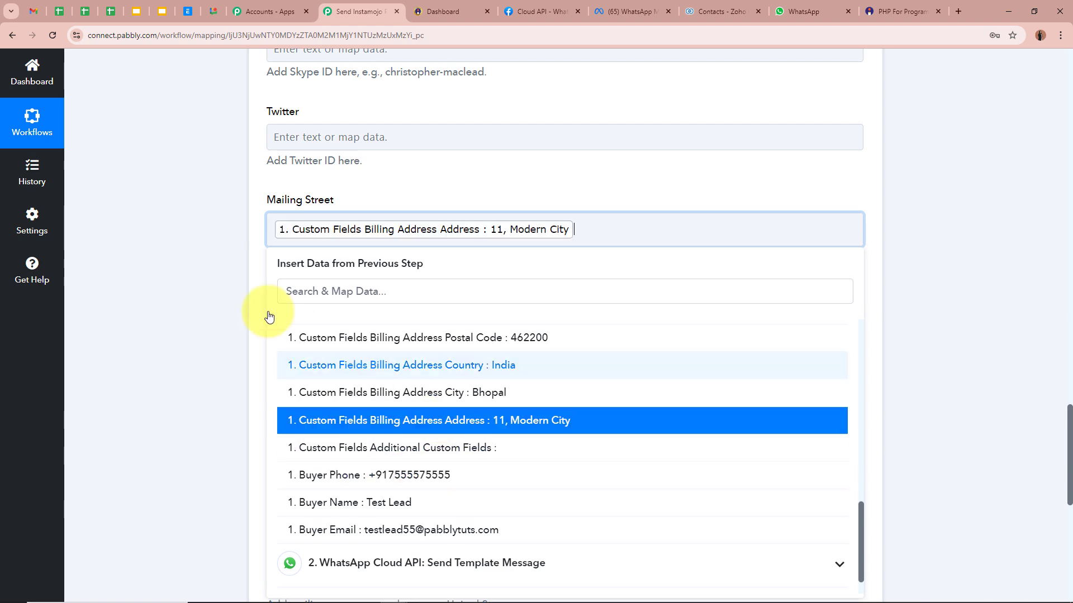
click(186, 271)
click(359, 323)
click(420, 447)
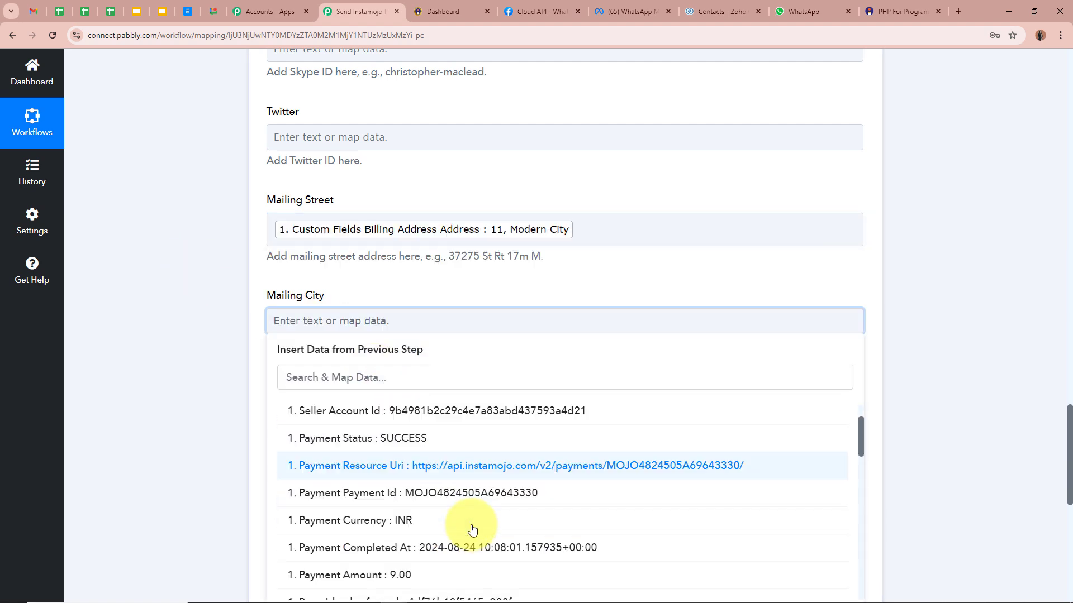
scroll(471, 526, down, 10)
scroll(473, 508, down, 2)
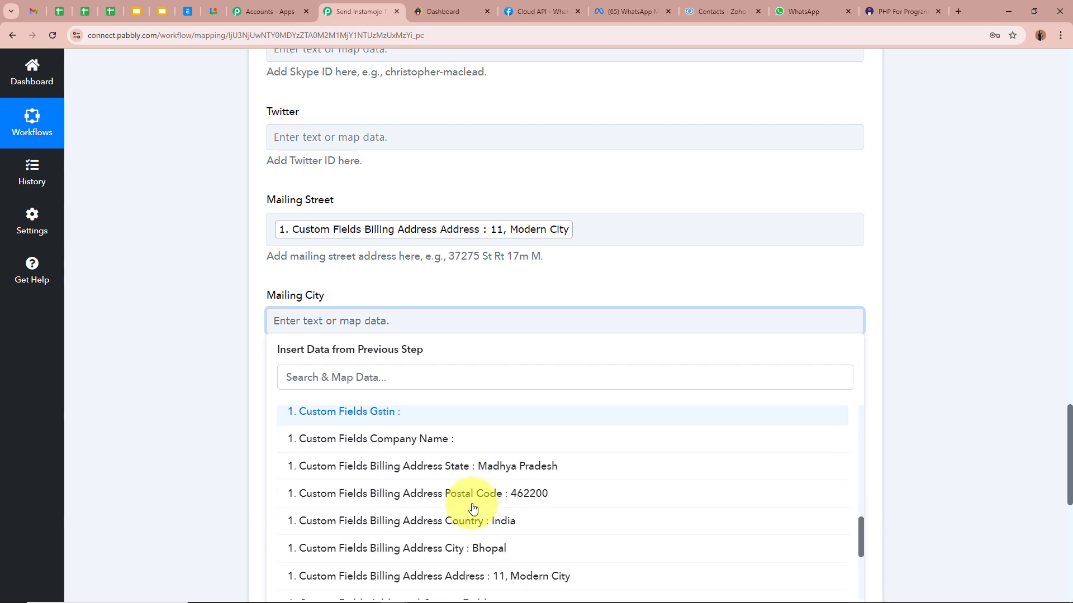
click(491, 534)
Map billing state Madhya Pradesh into Mailing State and postal code 462200 into Mailing Zip.
scroll(225, 334, down, 2)
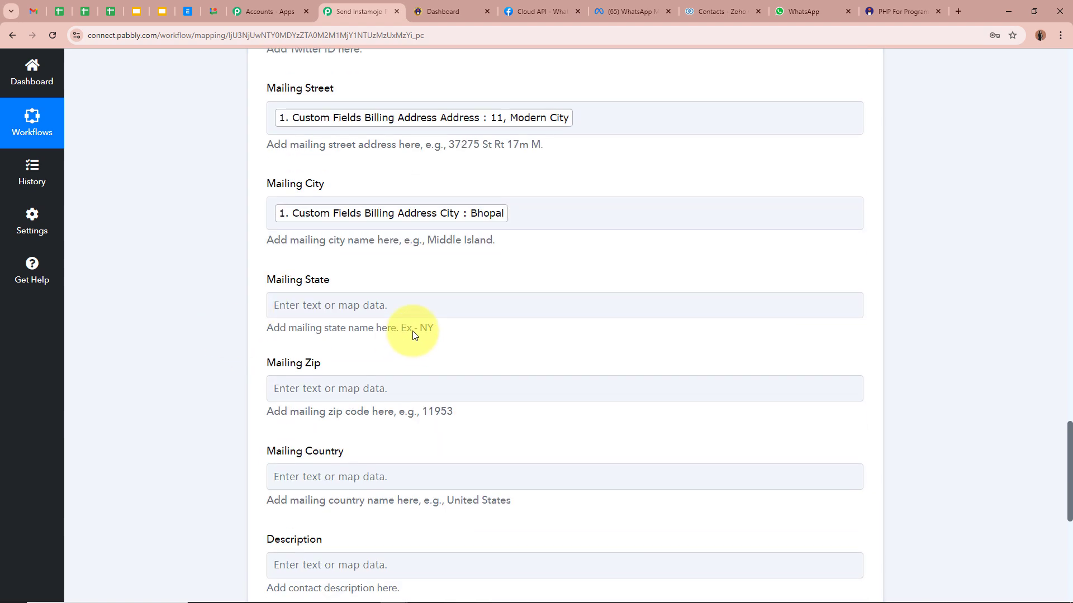
click(402, 306)
scroll(555, 537, down, 10)
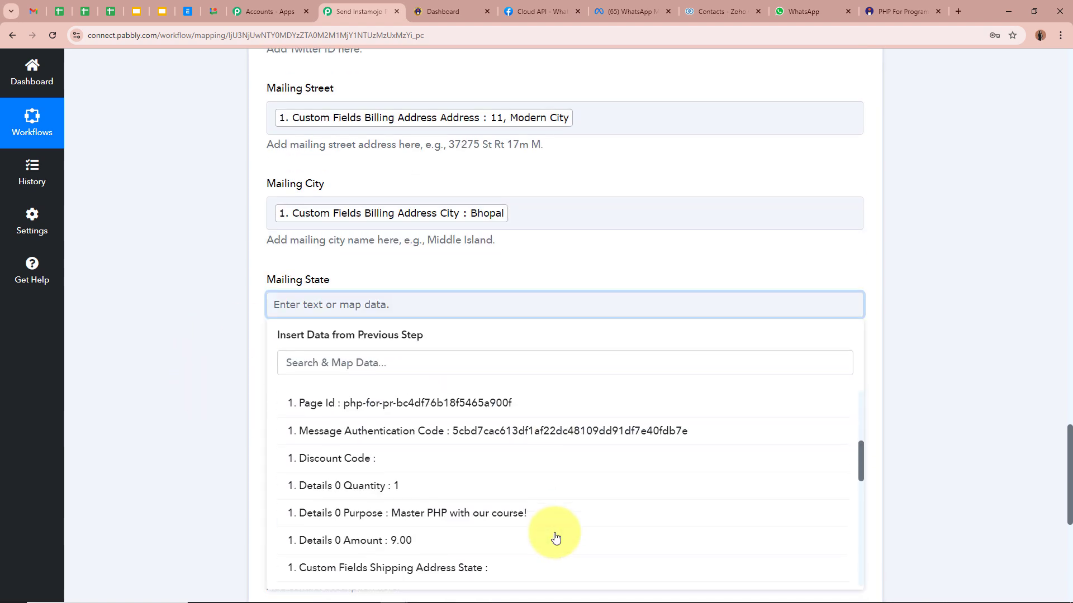
click(492, 438)
click(220, 296)
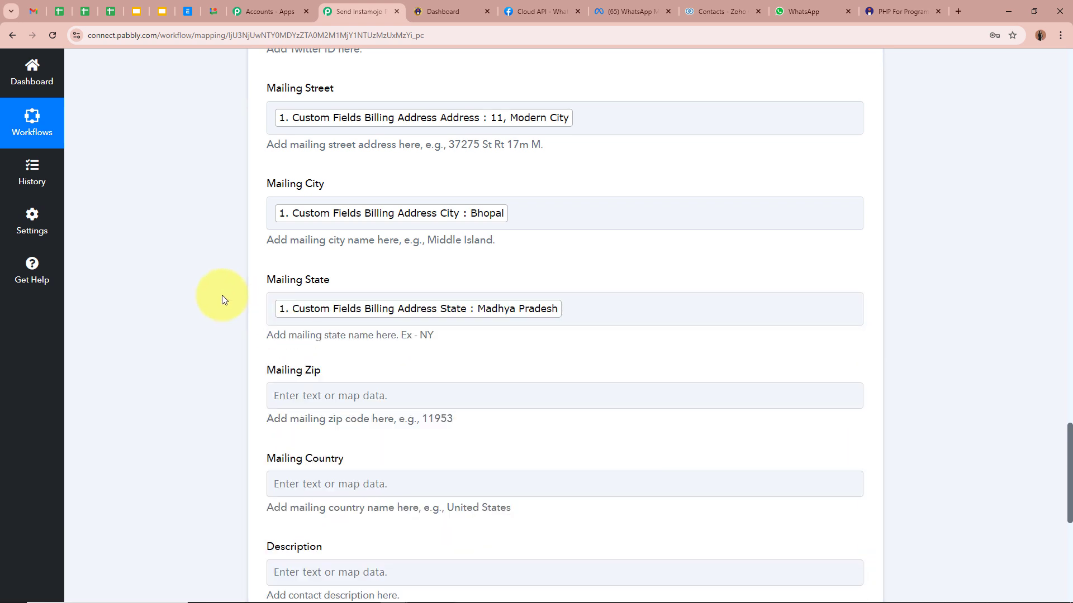
scroll(417, 292, down, 2)
click(417, 285)
click(539, 402)
scroll(538, 402, down, 8)
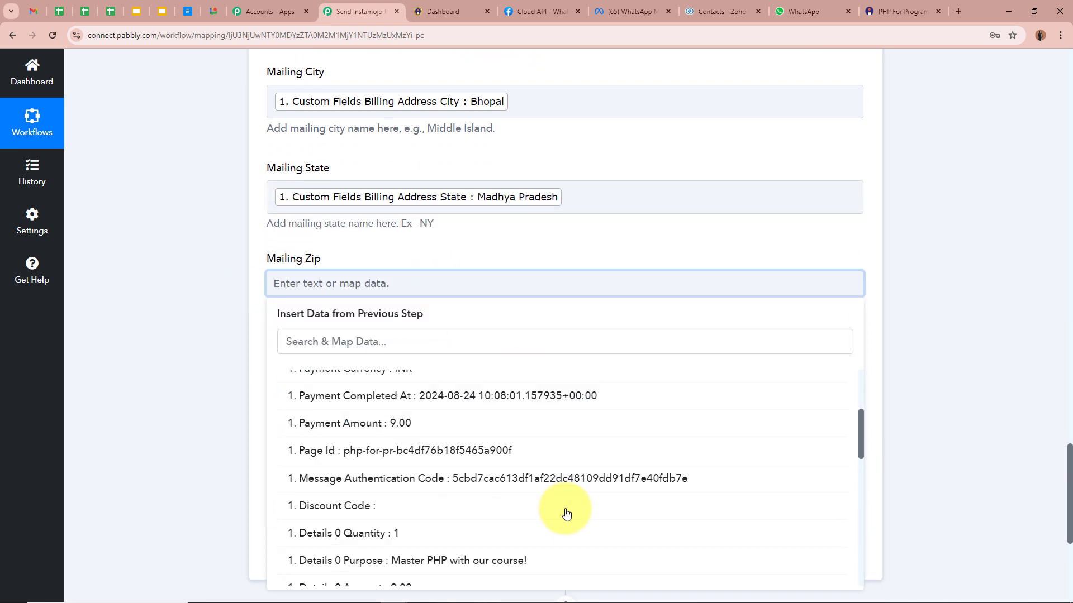
scroll(524, 451, down, 6)
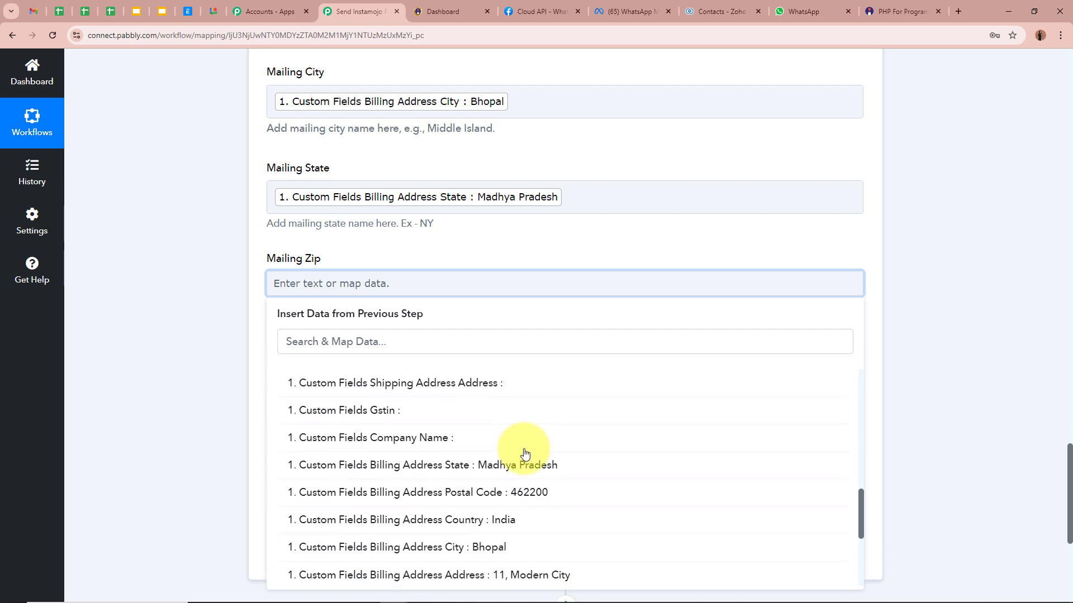
scroll(514, 400, up, 2)
click(428, 383)
click(205, 321)
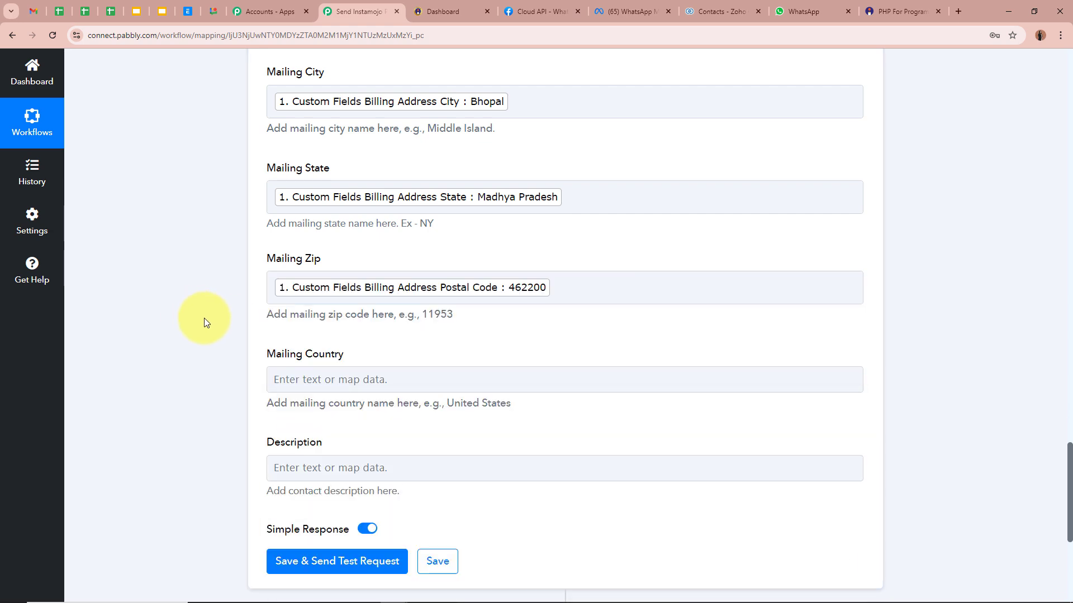
Map billing country India into Mailing Country.
click(358, 378)
click(480, 380)
scroll(531, 469, down, 15)
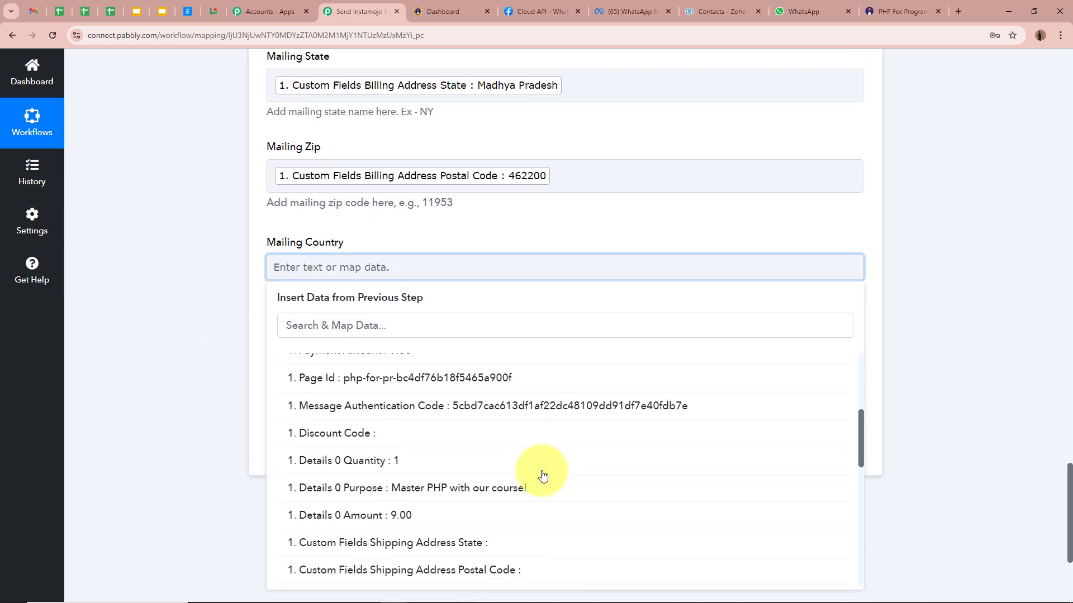
scroll(538, 469, down, 1)
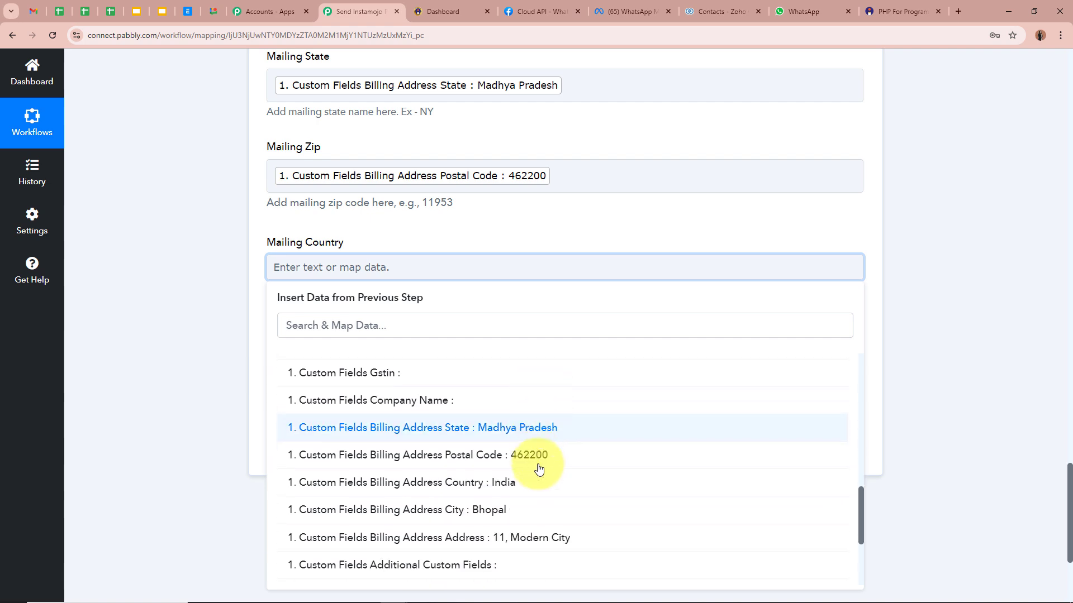
click(535, 465)
click(136, 290)
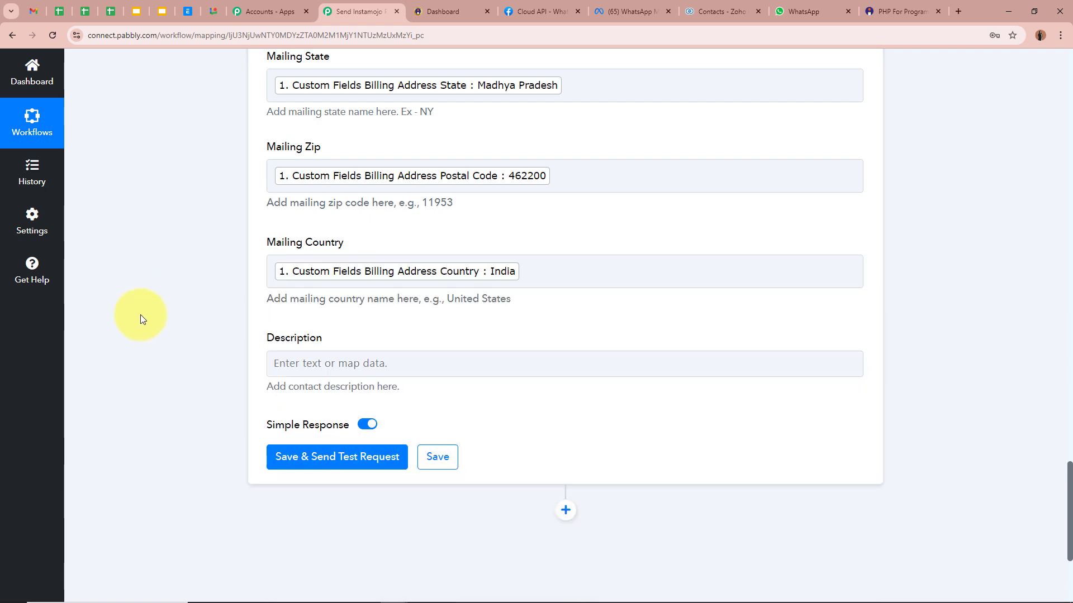
scroll(172, 360, up, 10)
scroll(173, 360, down, 13)
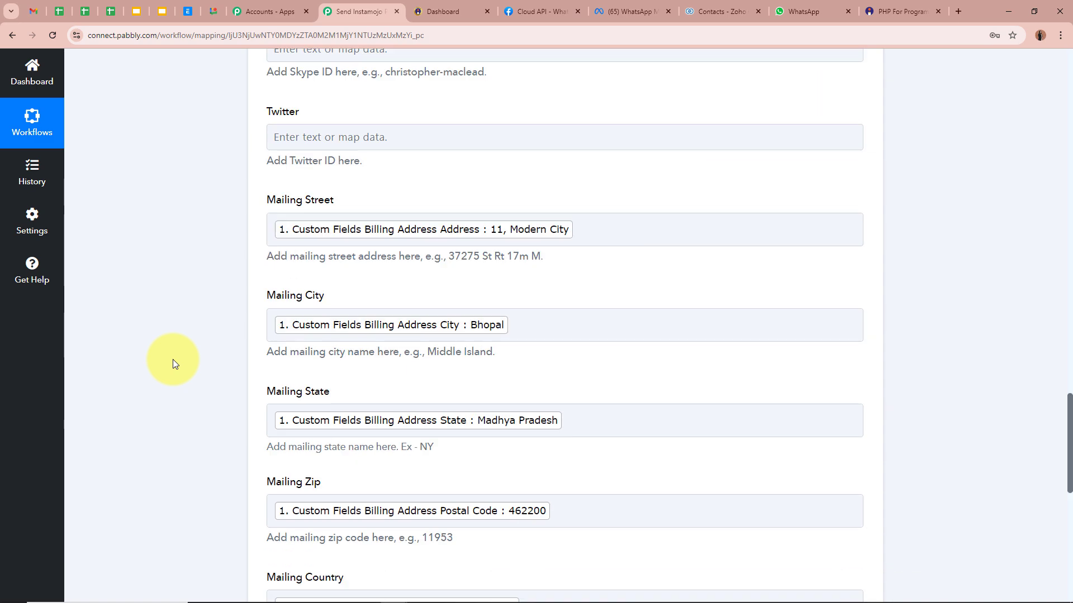
Save the Zoho CRM Create Contact step and confirm the test returns SUCCESS with 'record added'.
click(315, 234)
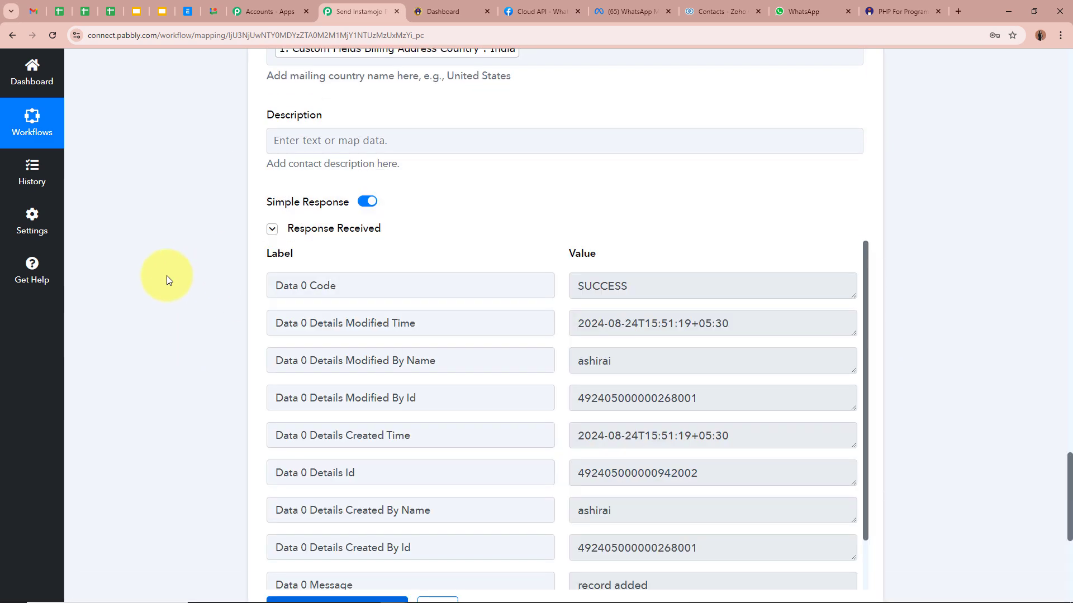
scroll(167, 276, down, 2)
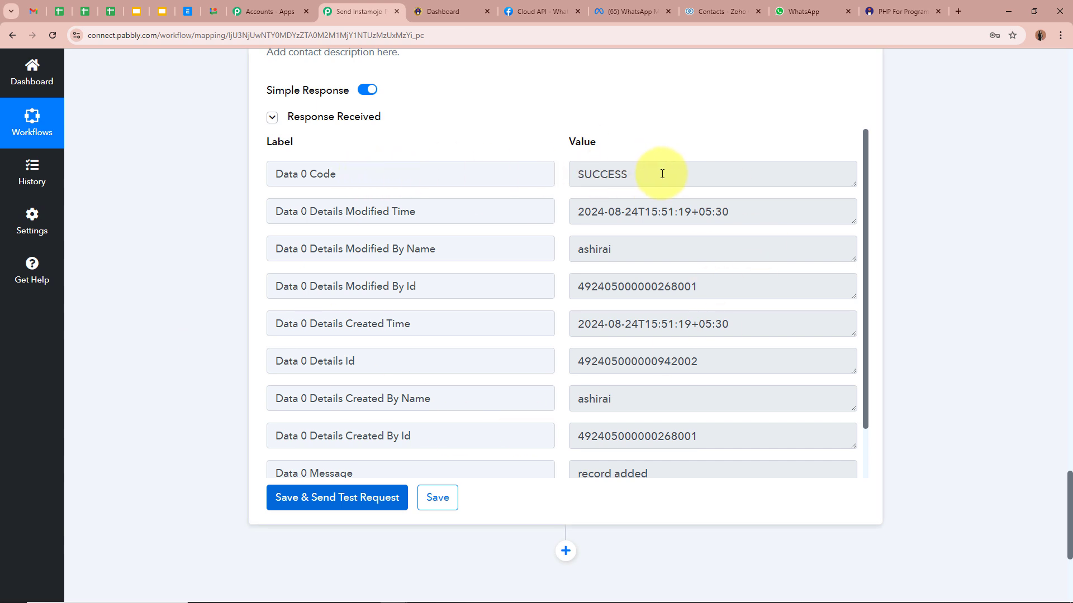
drag(661, 173, 531, 168)
click(978, 311)
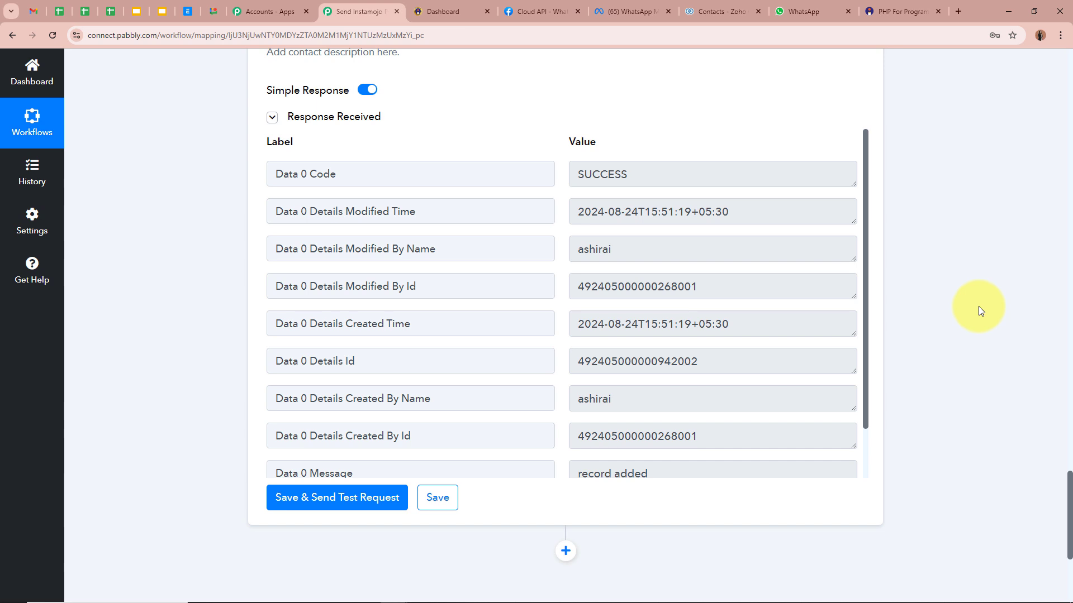
click(720, 12)
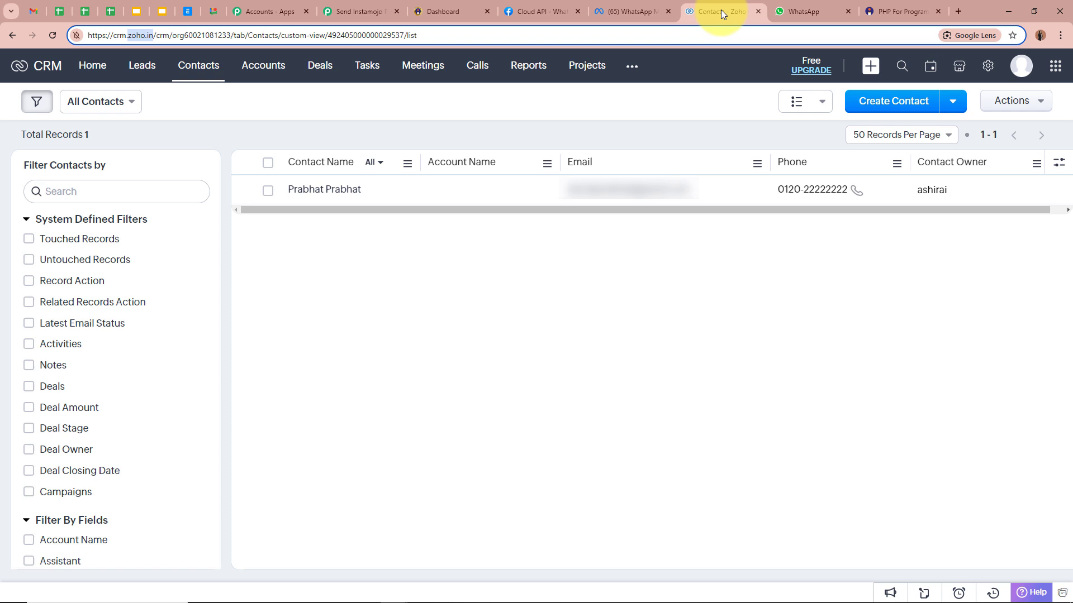
Reload Zoho CRM Contacts and open Test Lead to check its phone and Bhopal address.
click(403, 342)
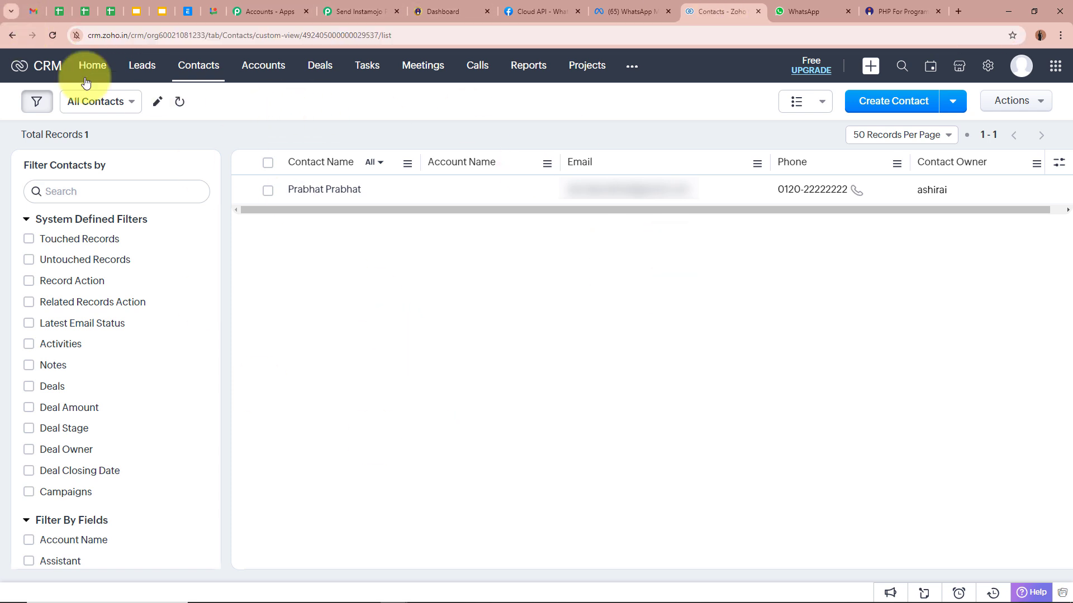
click(52, 35)
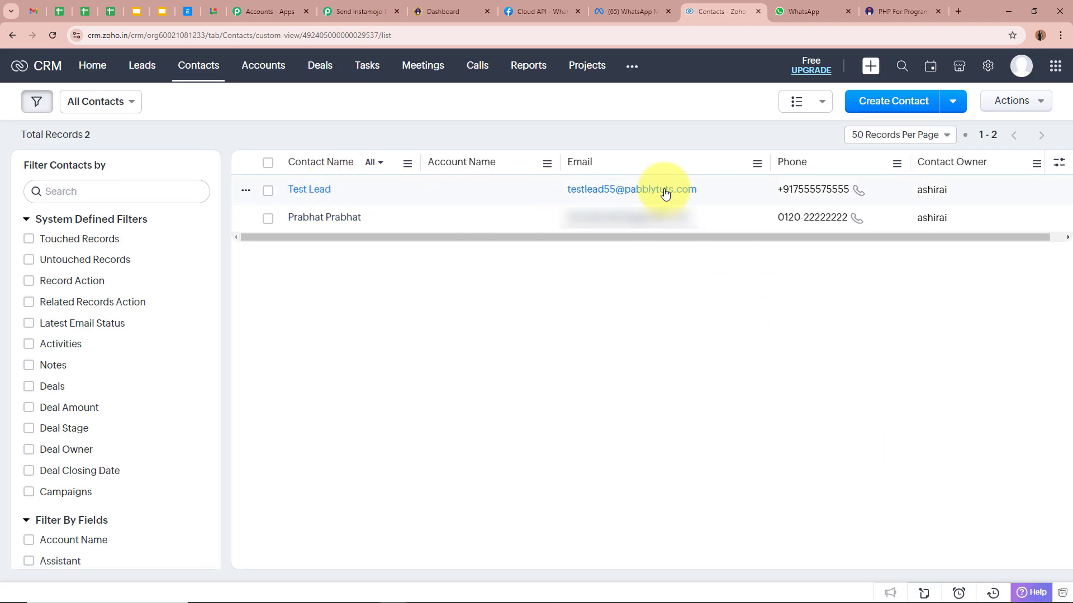
click(294, 191)
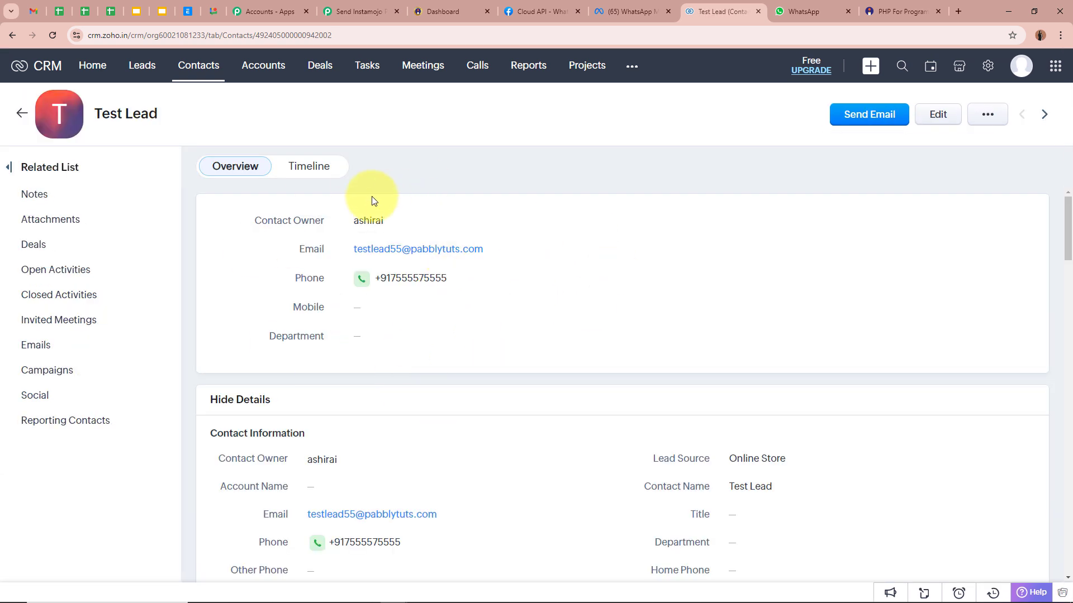
drag(103, 115, 163, 114)
click(164, 115)
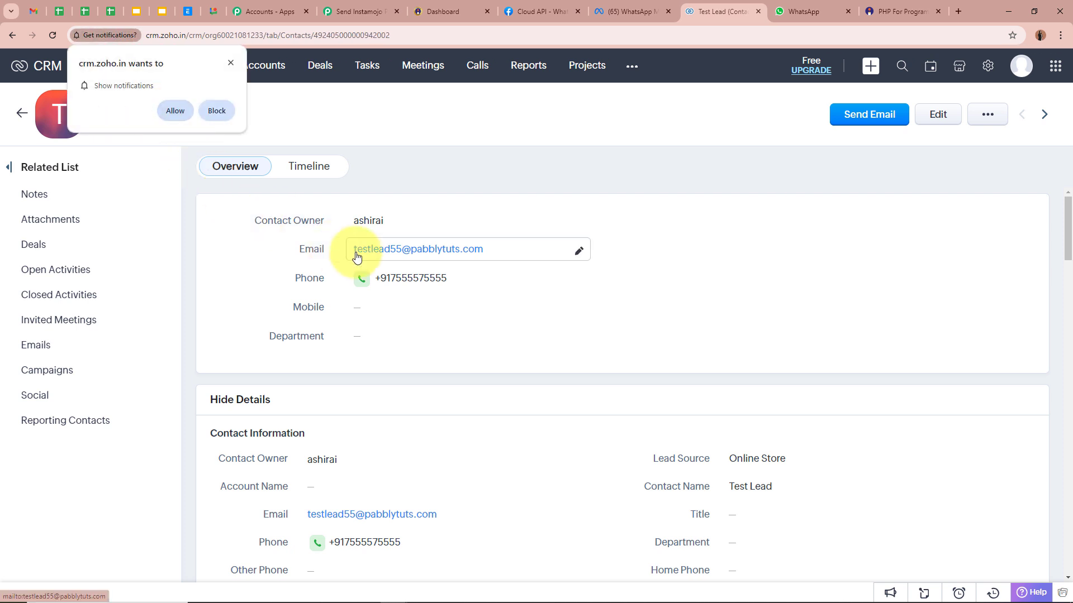
click(230, 63)
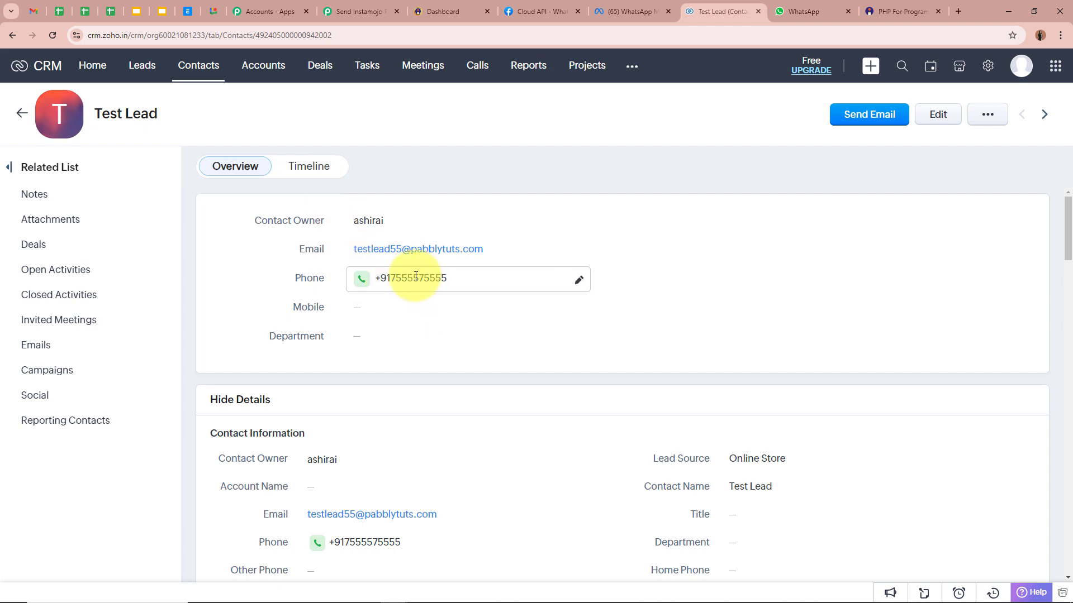
scroll(536, 338, down, 10)
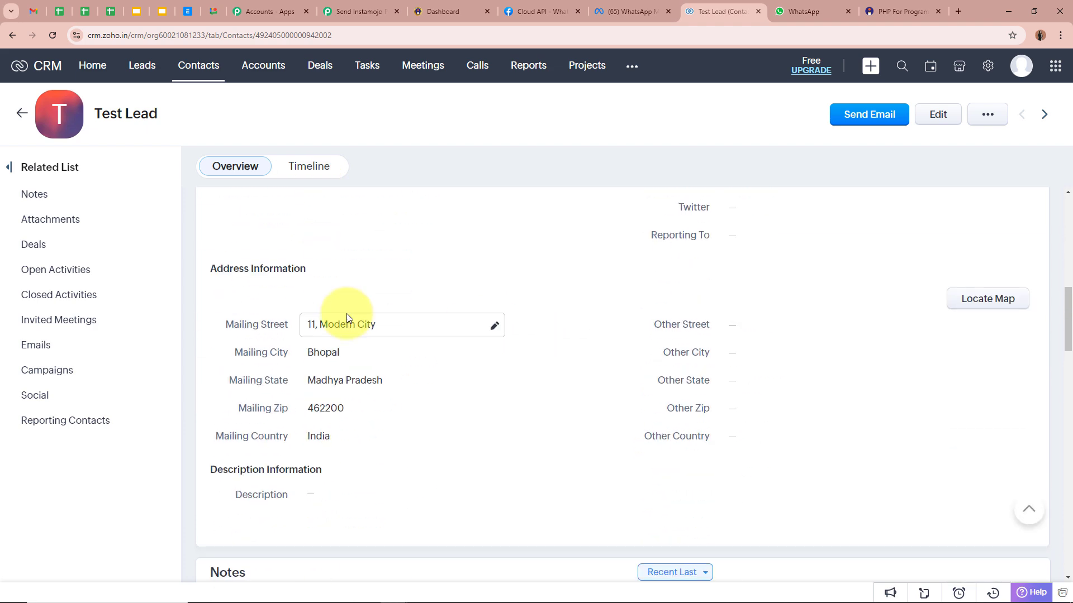
scroll(547, 366, up, 10)
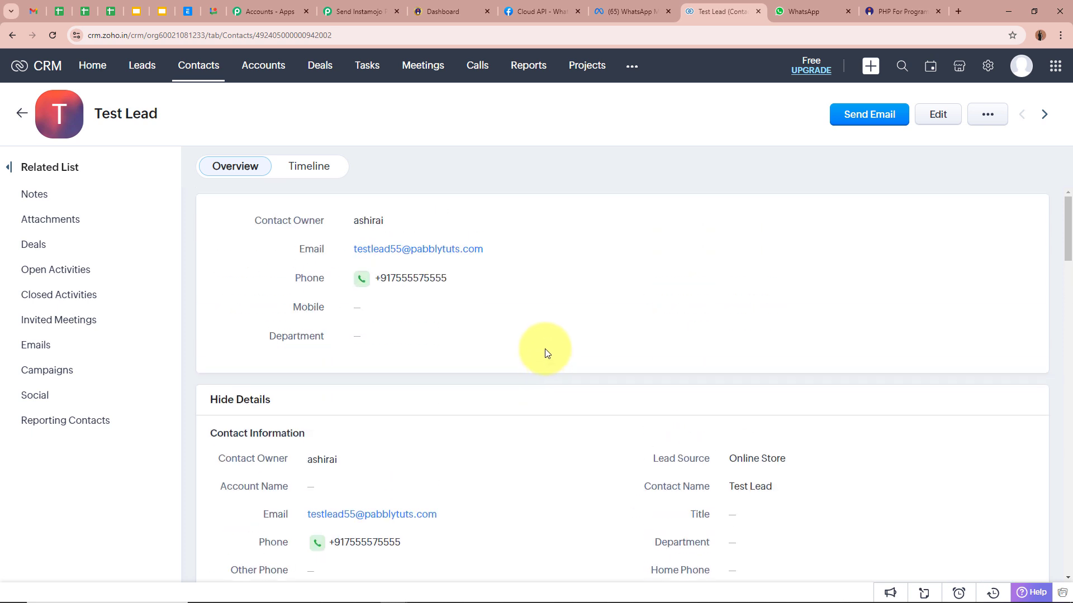
Return to the Pabbly Connect workflow and review its Instamojo-to-Zoho CRM step chain.
click(357, 10)
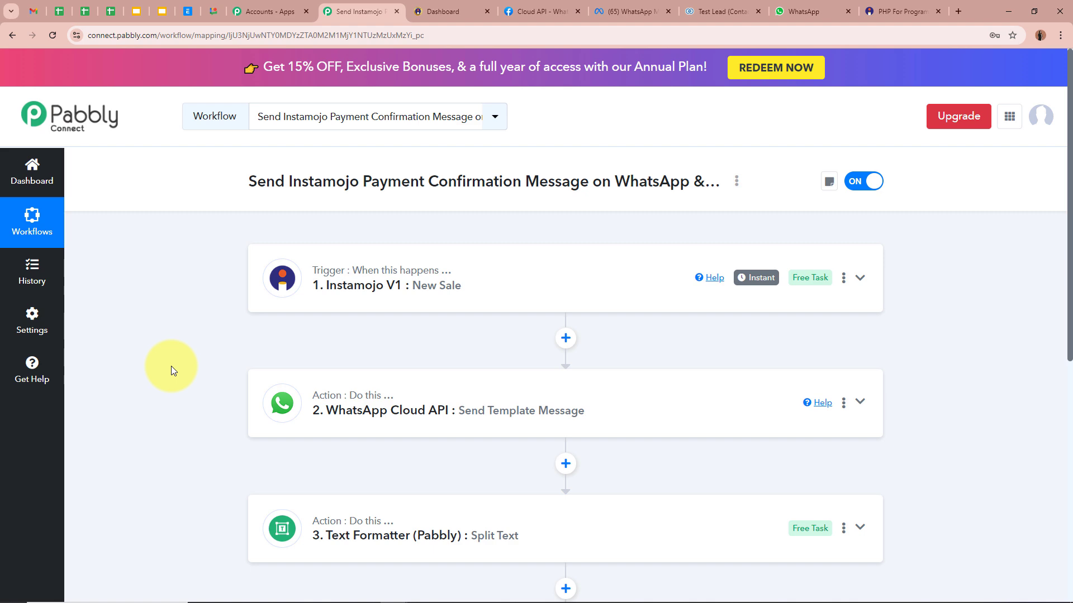
scroll(418, 335, down, 3)
scroll(416, 491, up, 1)
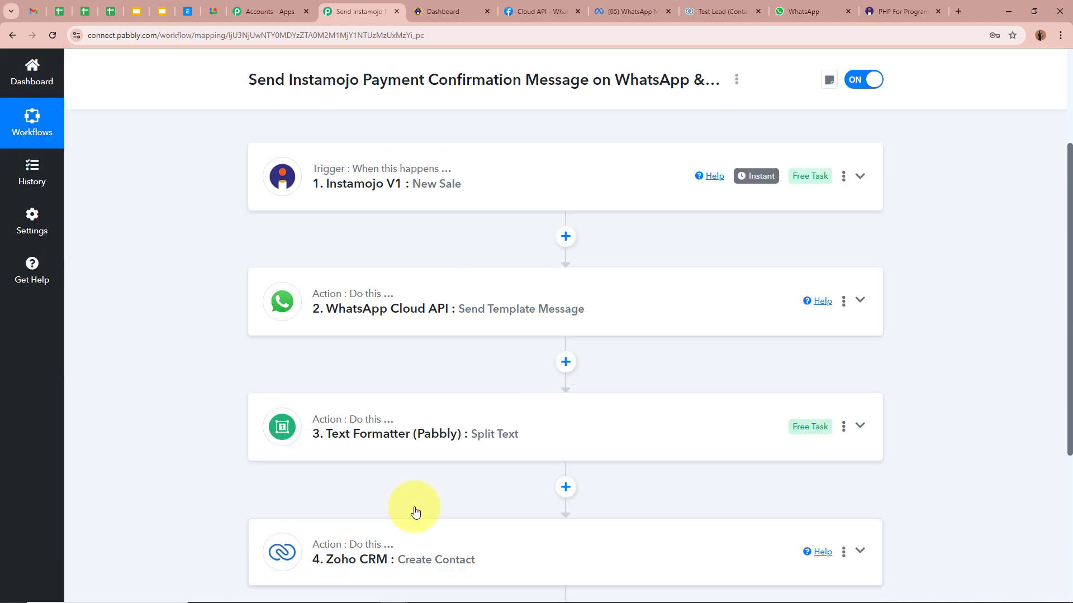
scroll(415, 512, up, 2)
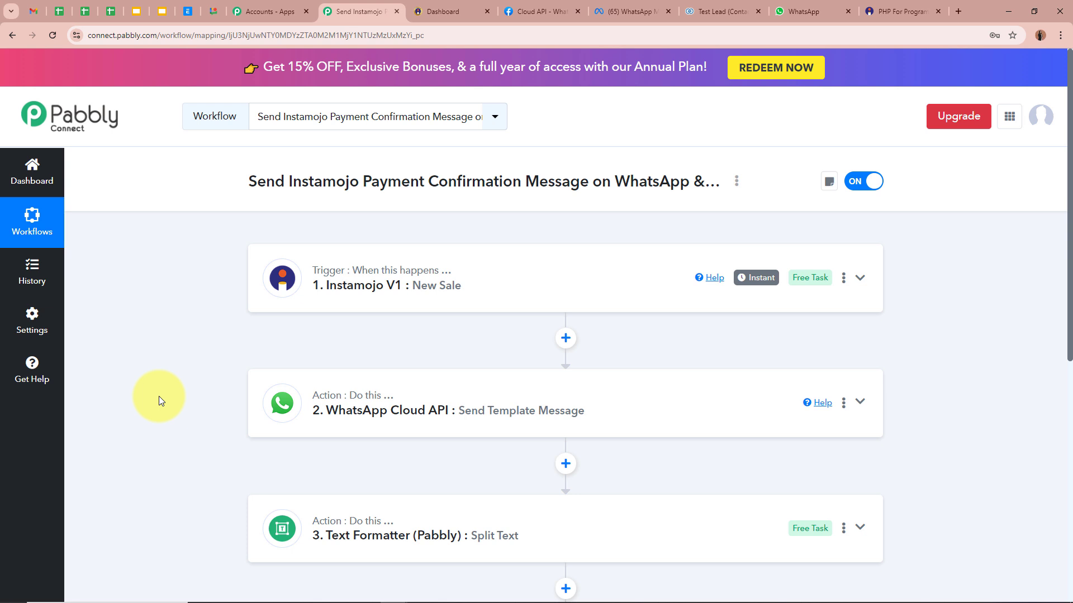